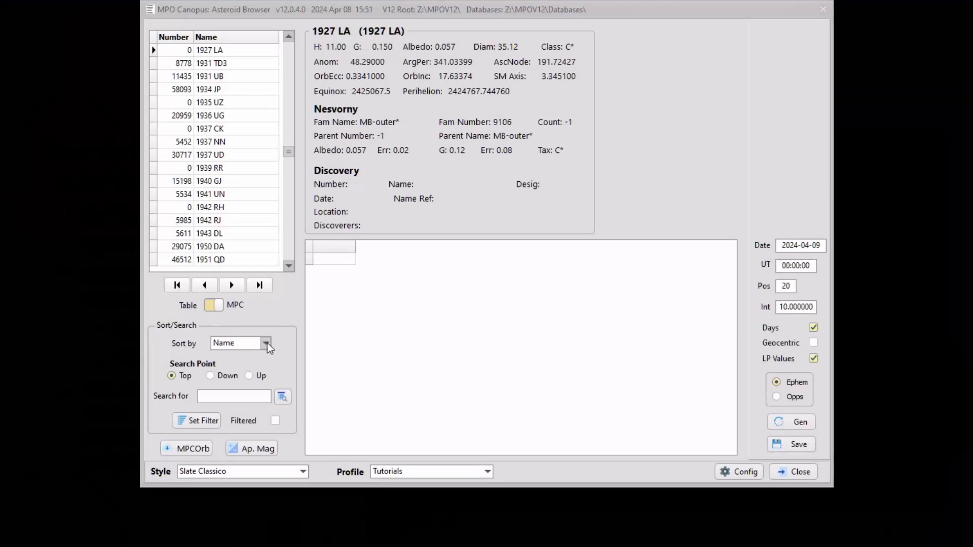
Sort the asteroid list by Number after trying Name, putting unnumbered objects like 1927 LA first.
click(267, 344)
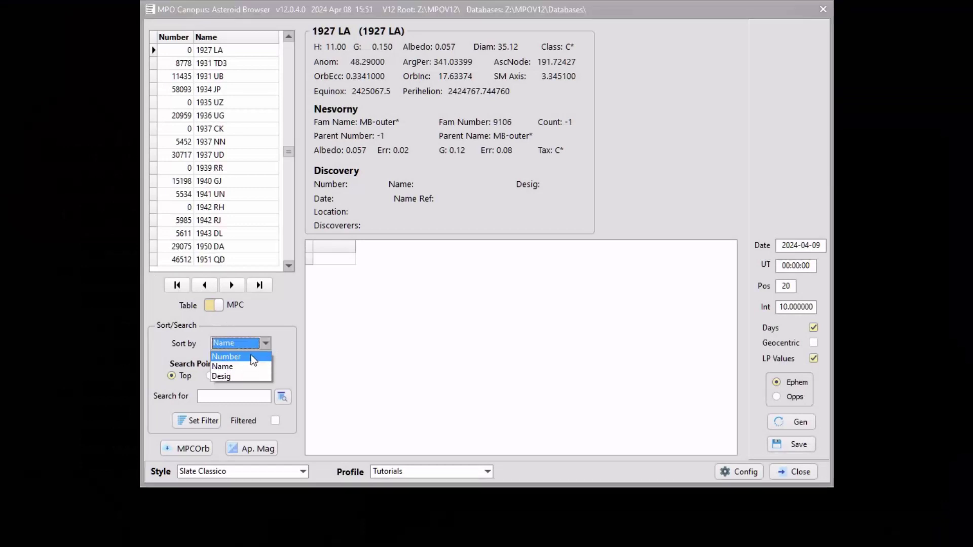
click(251, 356)
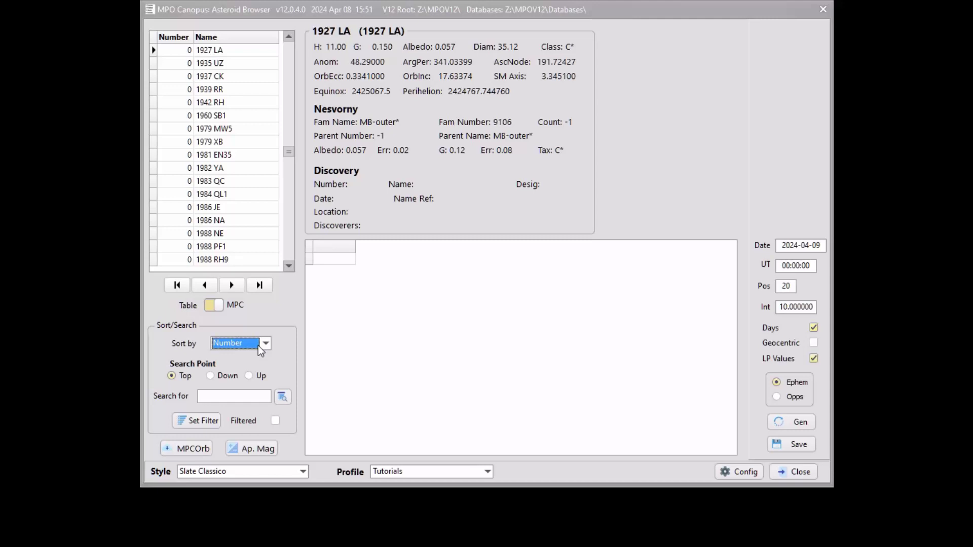
click(264, 344)
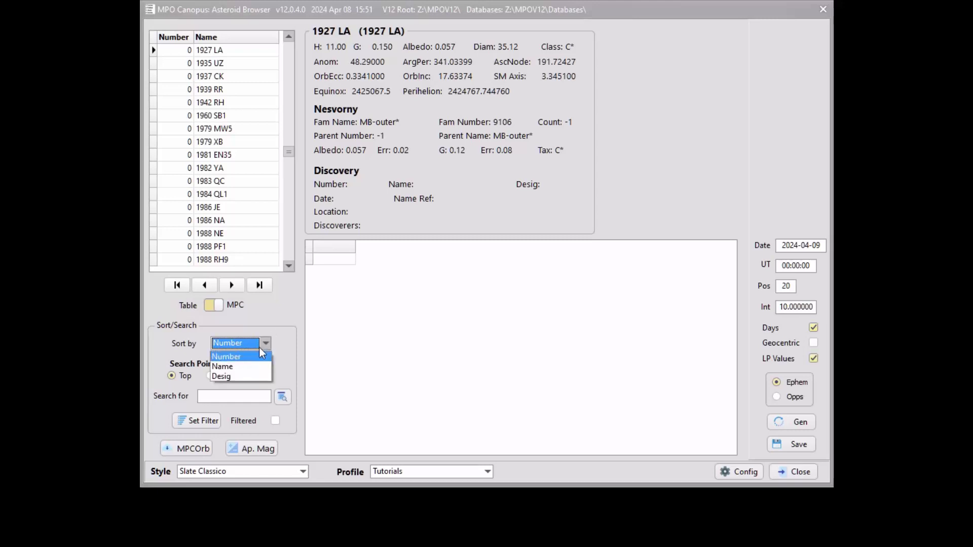
click(227, 367)
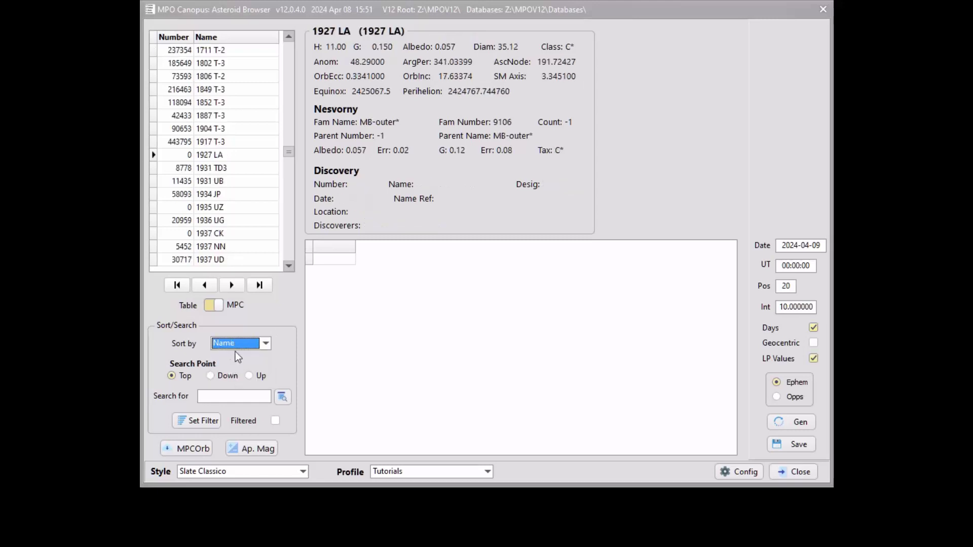
click(267, 343)
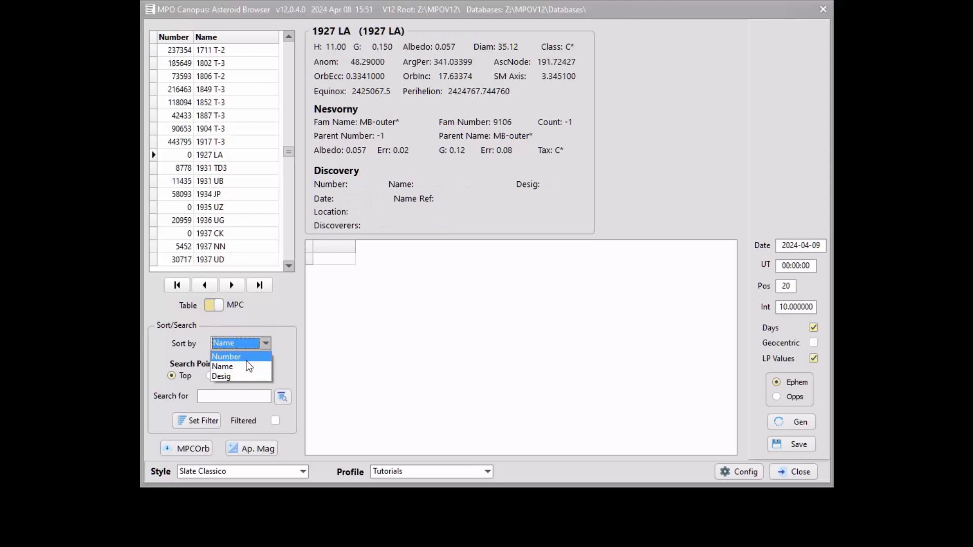
click(246, 365)
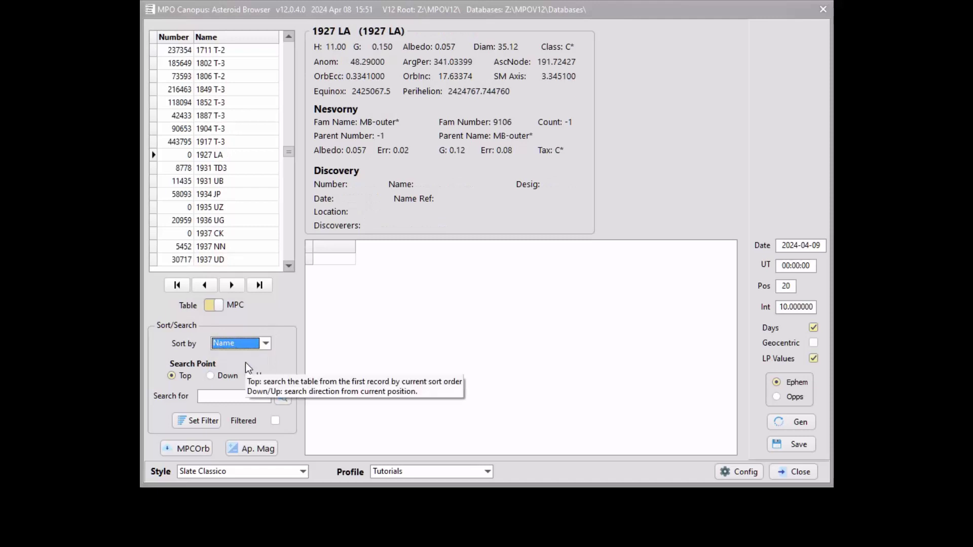
click(275, 344)
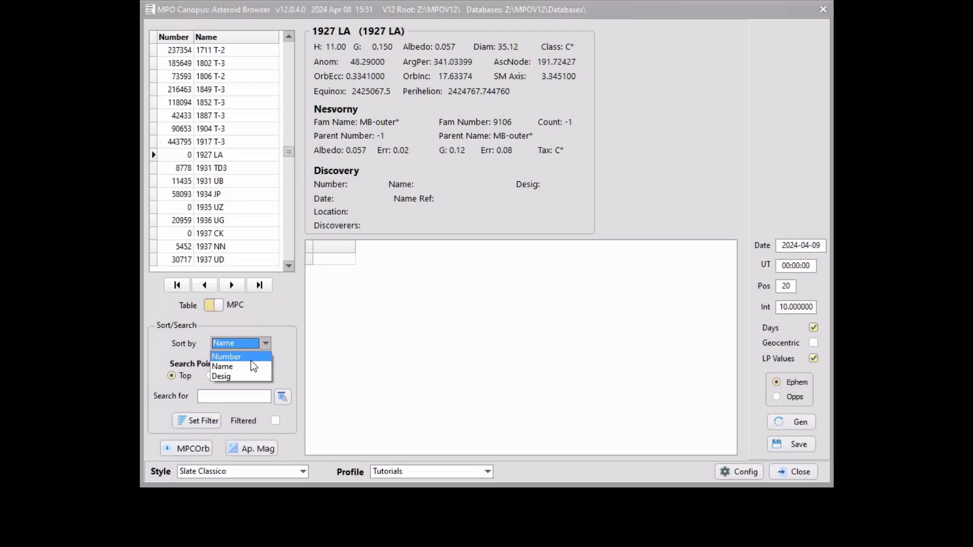
click(250, 359)
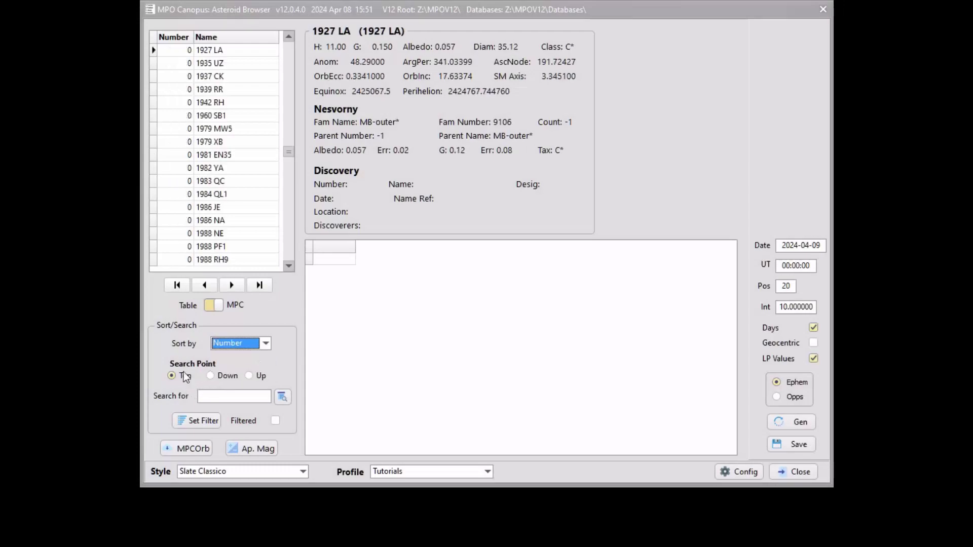
click(218, 394)
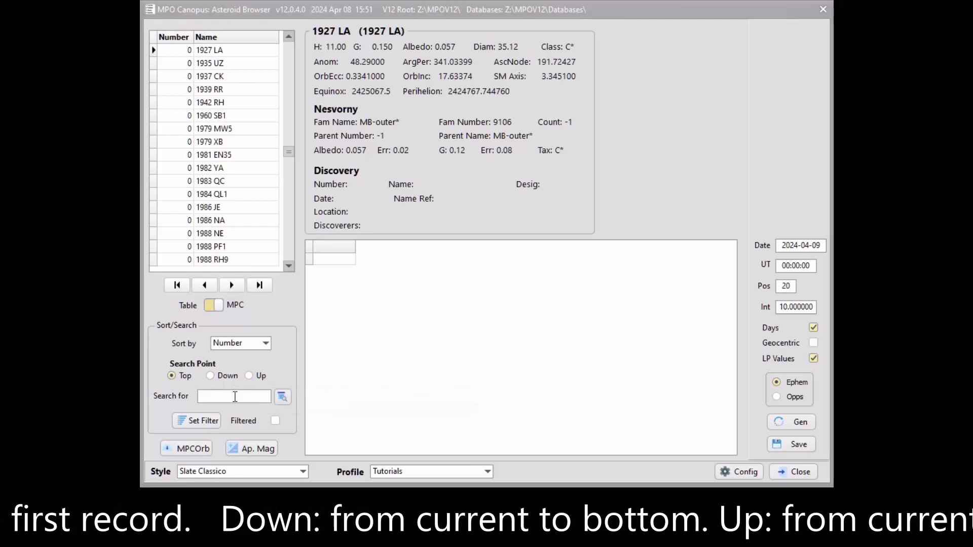
text(70)
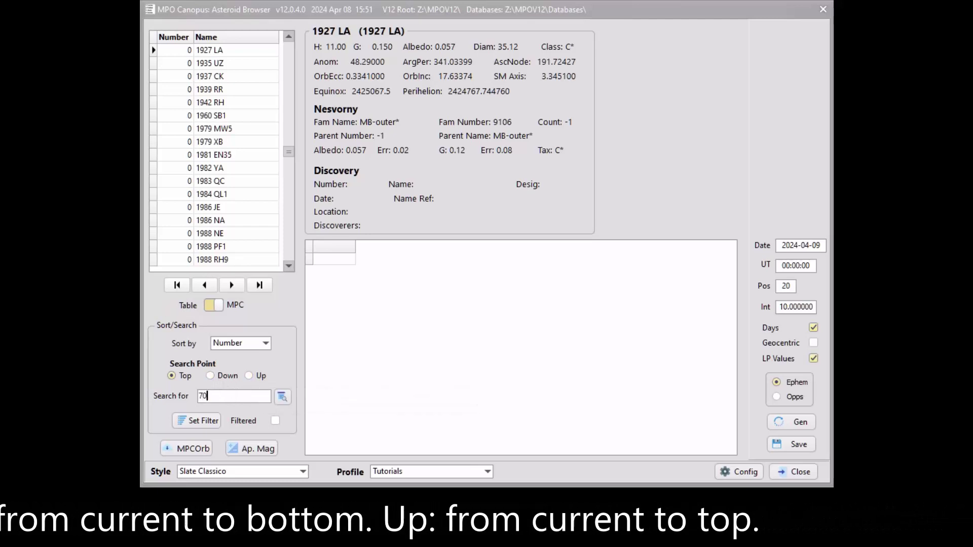
text(030)
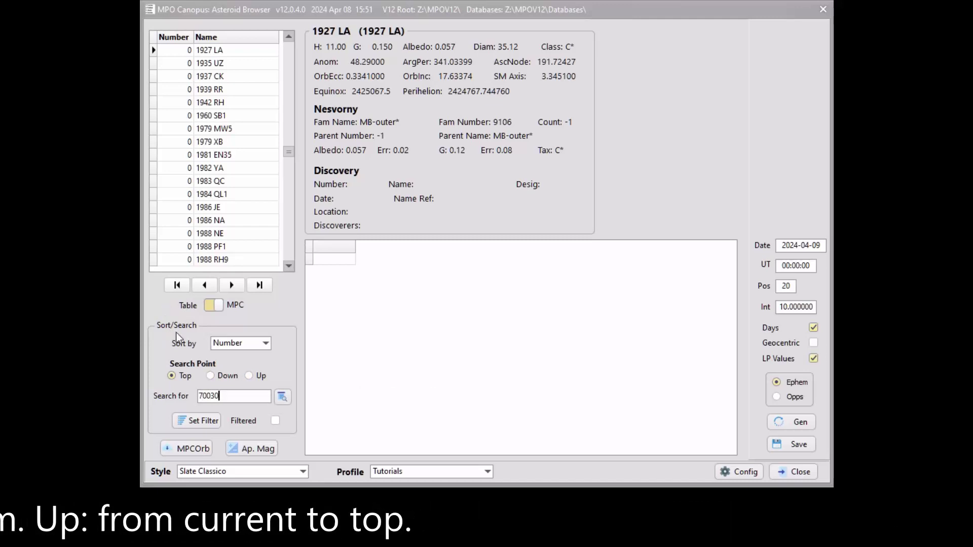
click(185, 375)
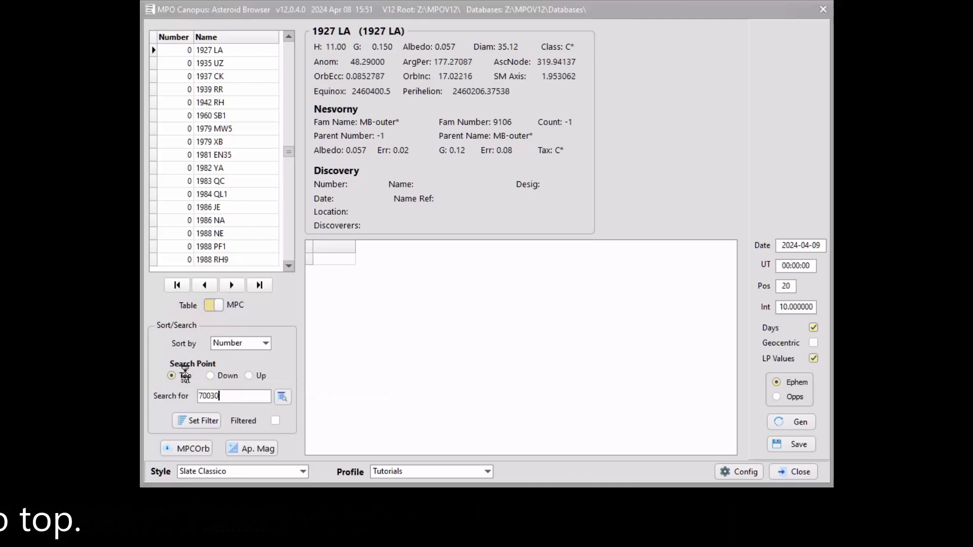
click(223, 345)
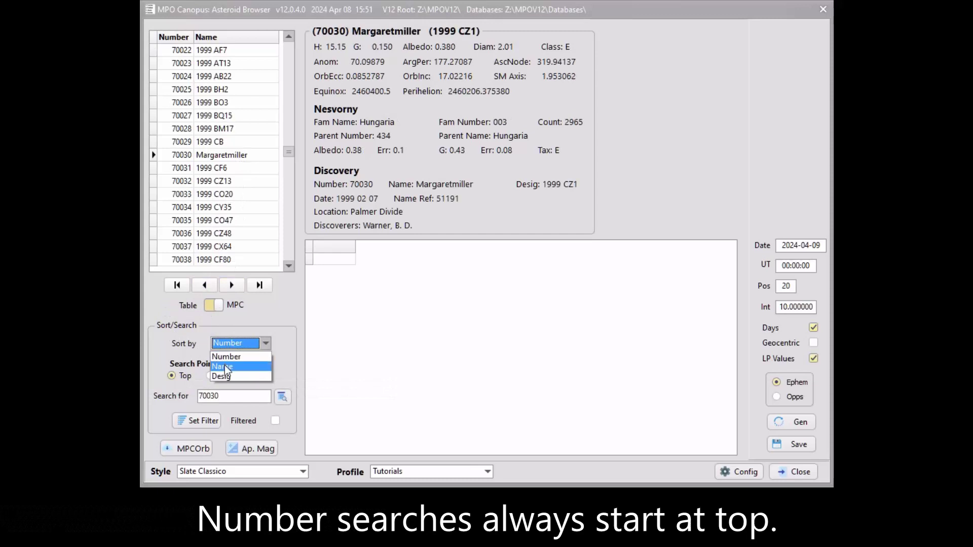
click(221, 368)
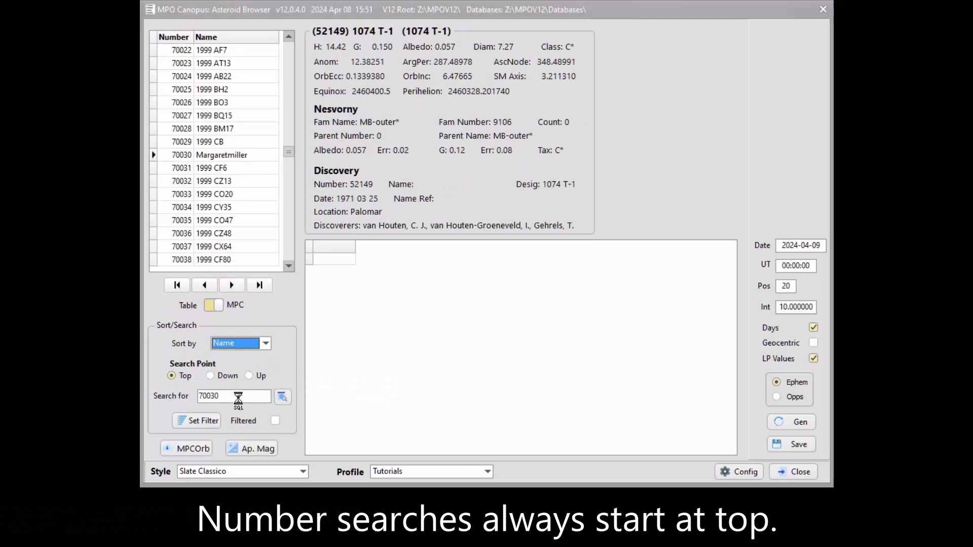
double_click(229, 391)
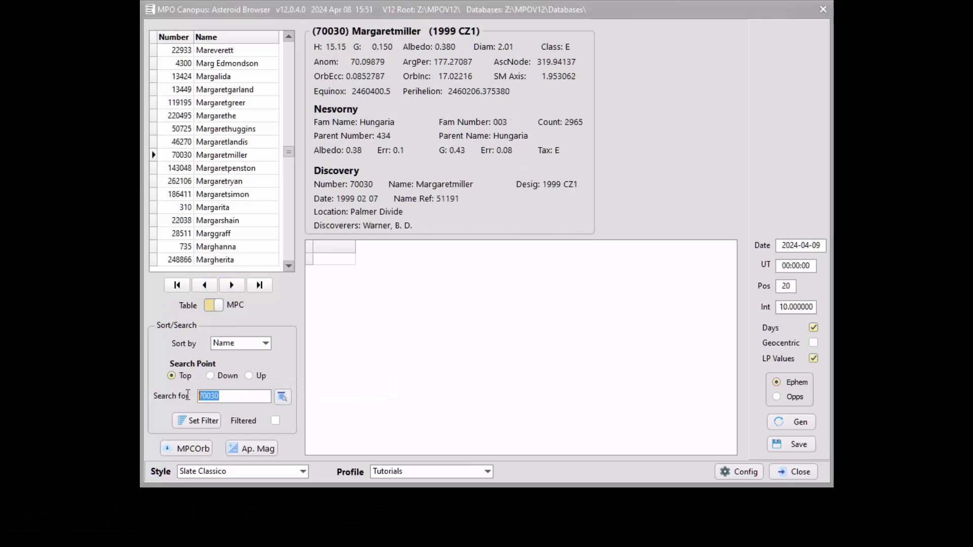
text(Margaret%)
key(Return)
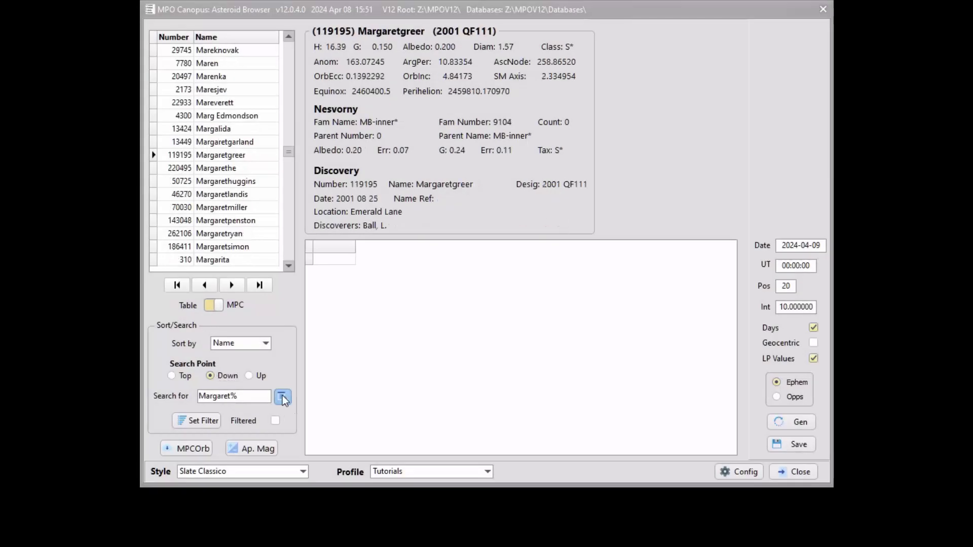
click(282, 398)
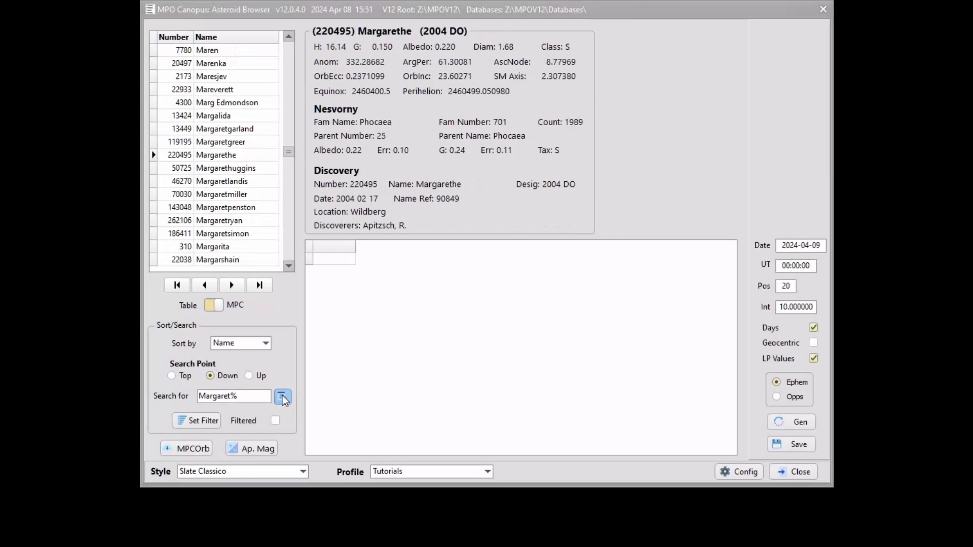
click(282, 397)
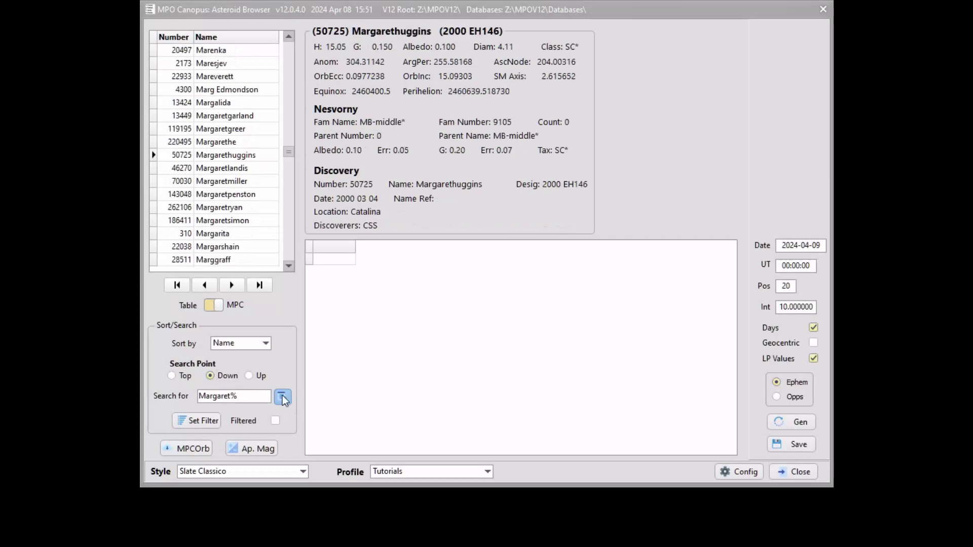
click(260, 376)
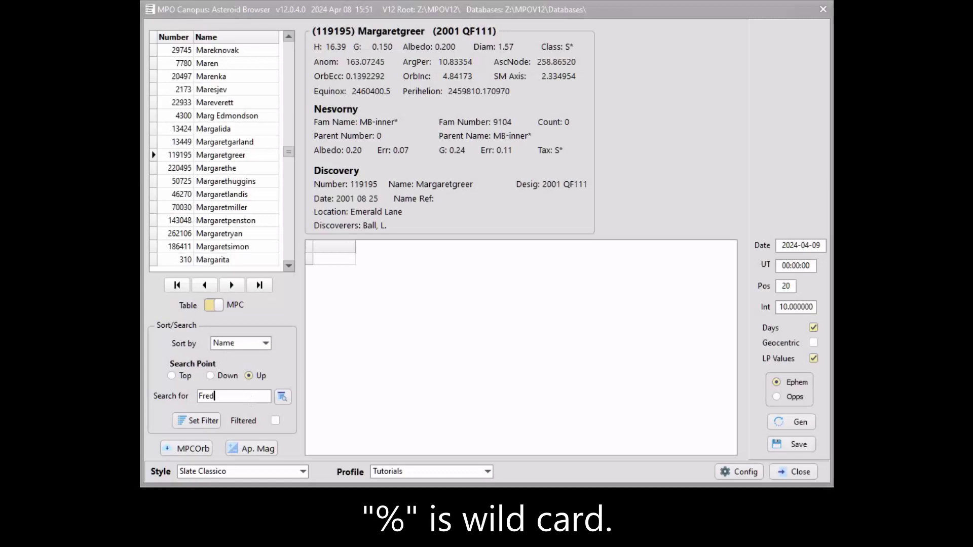
text(%)
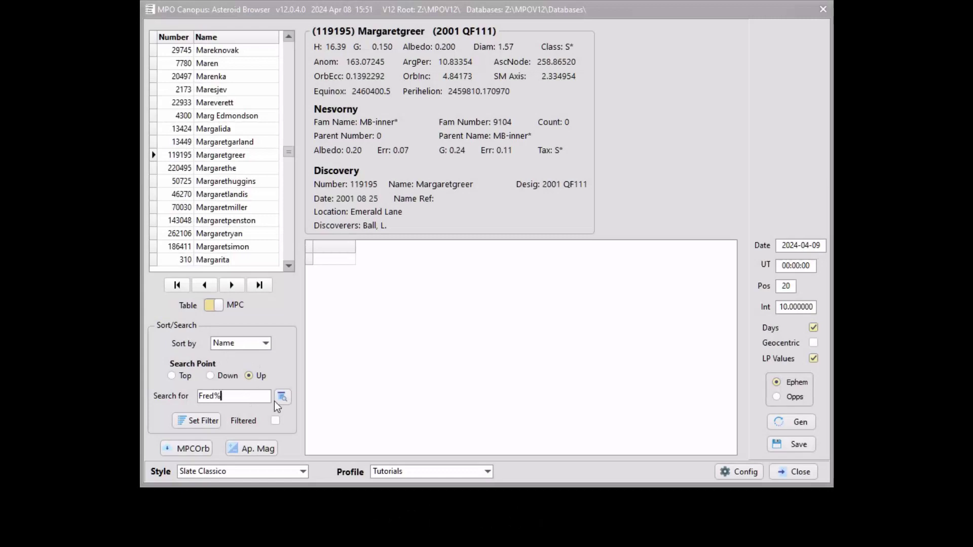
click(280, 400)
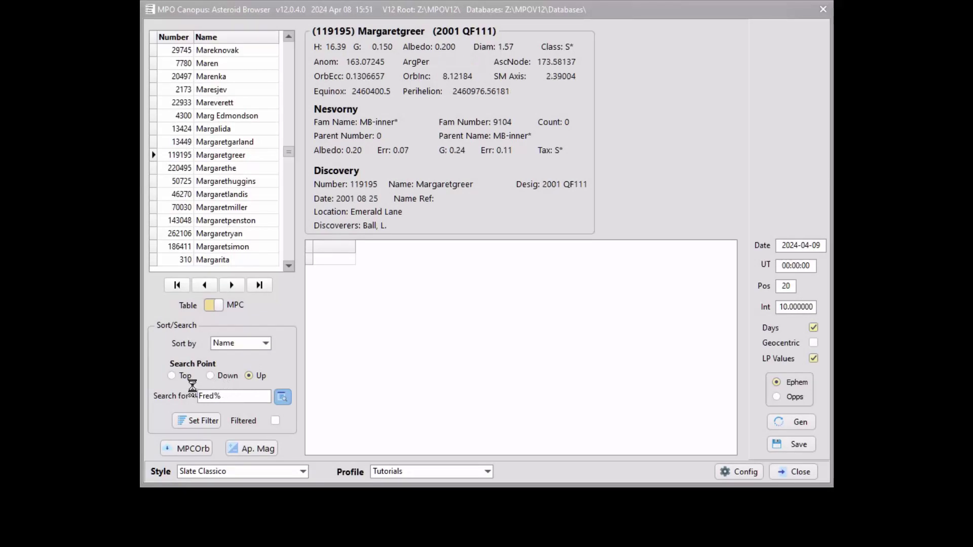
click(171, 375)
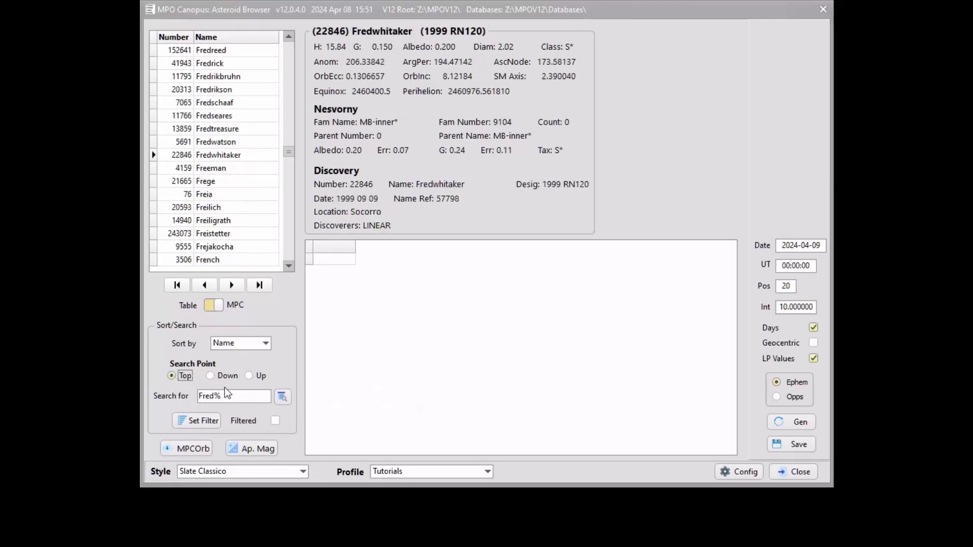
click(288, 396)
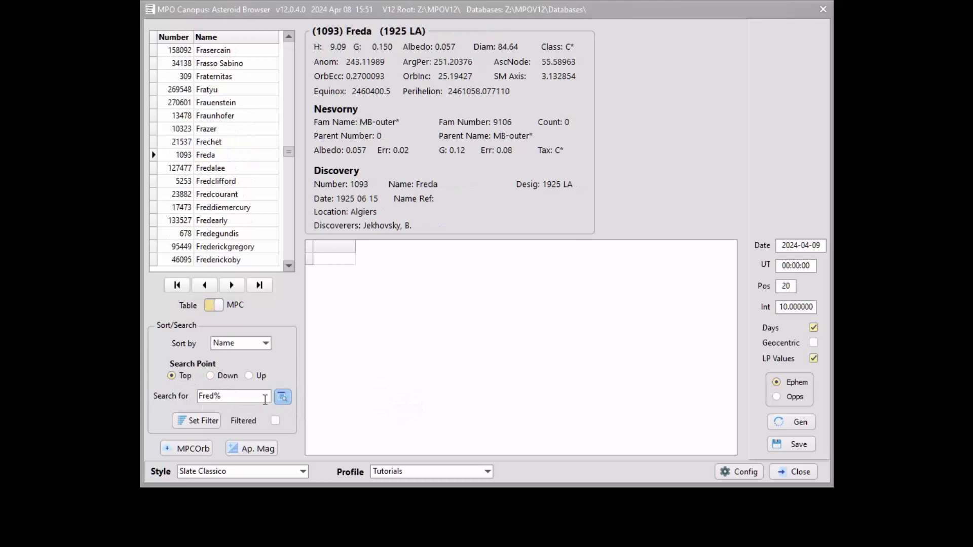
drag(251, 400, 178, 400)
text(Margaretmiller)
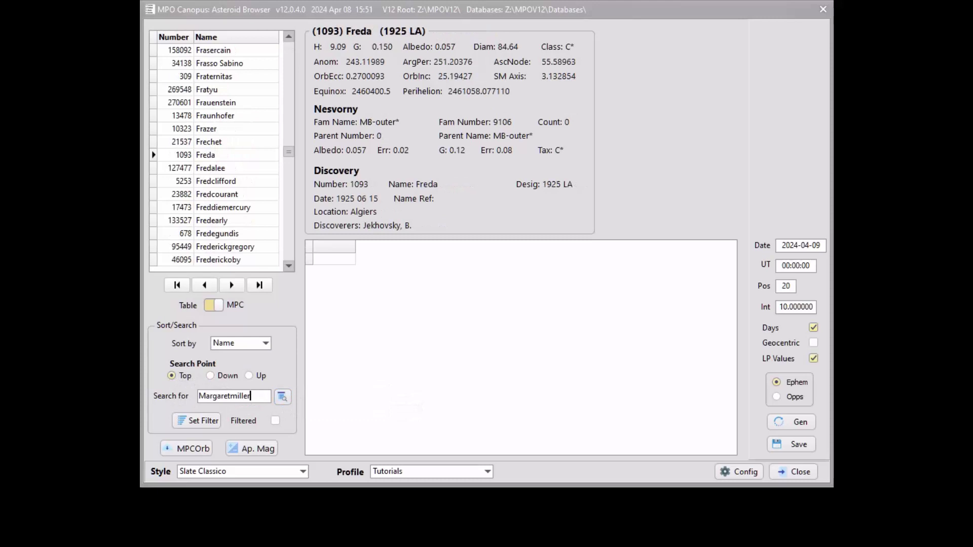
Run exact-name searches for Margaretmiller and then Ceres, showing asteroid (1) Ceres.
key(Return)
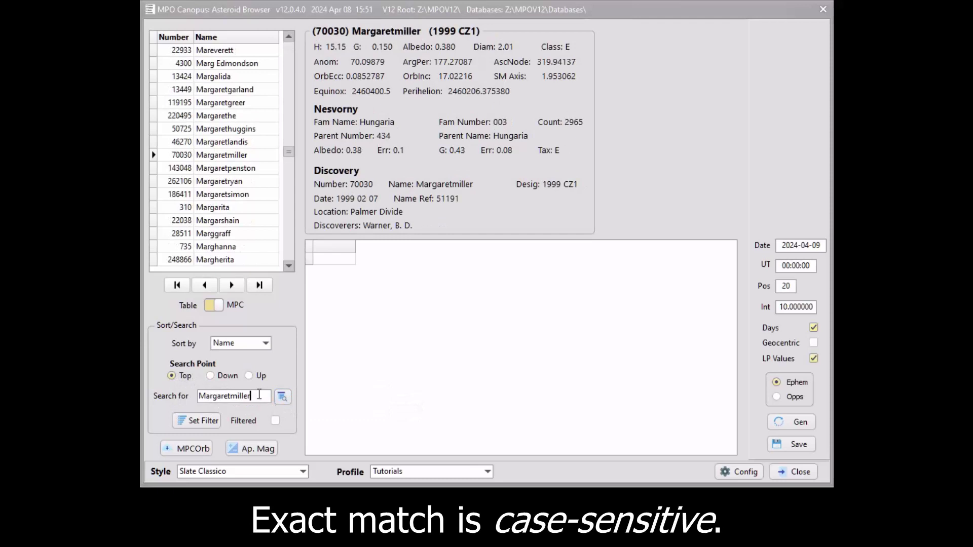
mouse_move(259, 395)
double_click(259, 395)
text(Ceres)
click(282, 398)
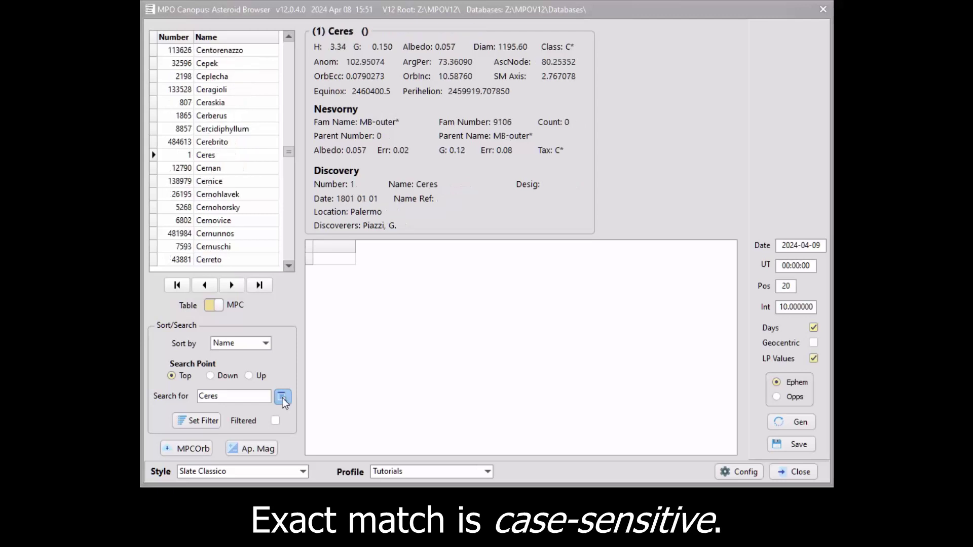
Search Margaret% and, with Search Point set to Down, step through successive matches.
double_click(236, 392)
text(Marg)
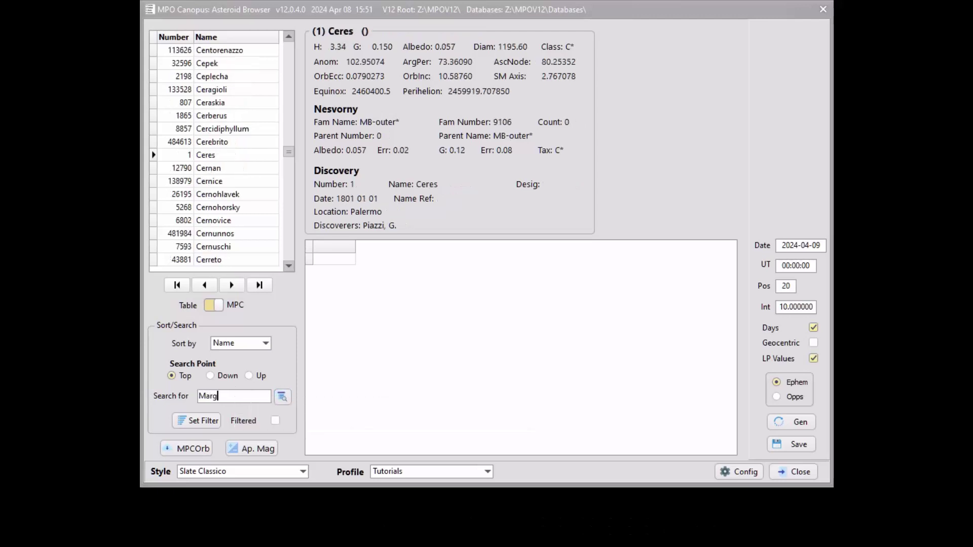
text(aret)
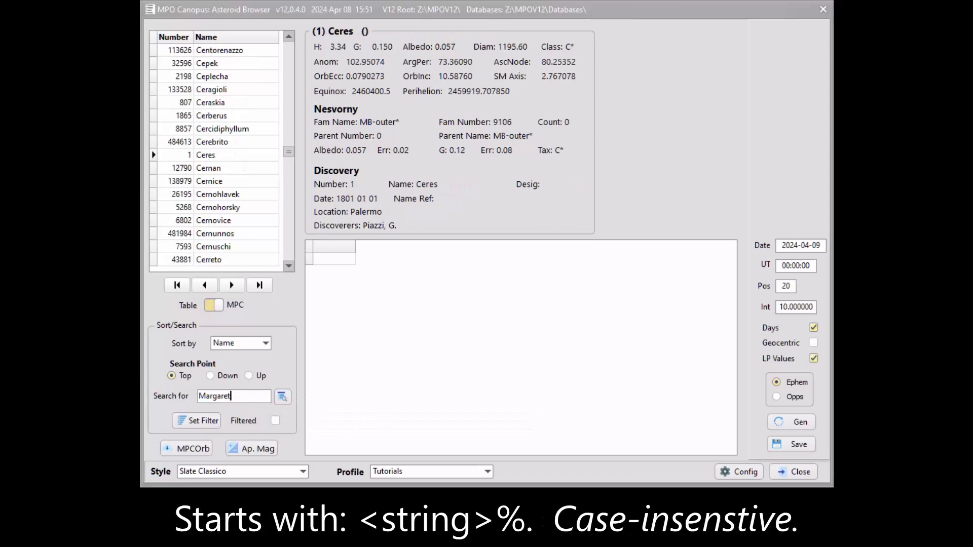
text(%)
click(283, 399)
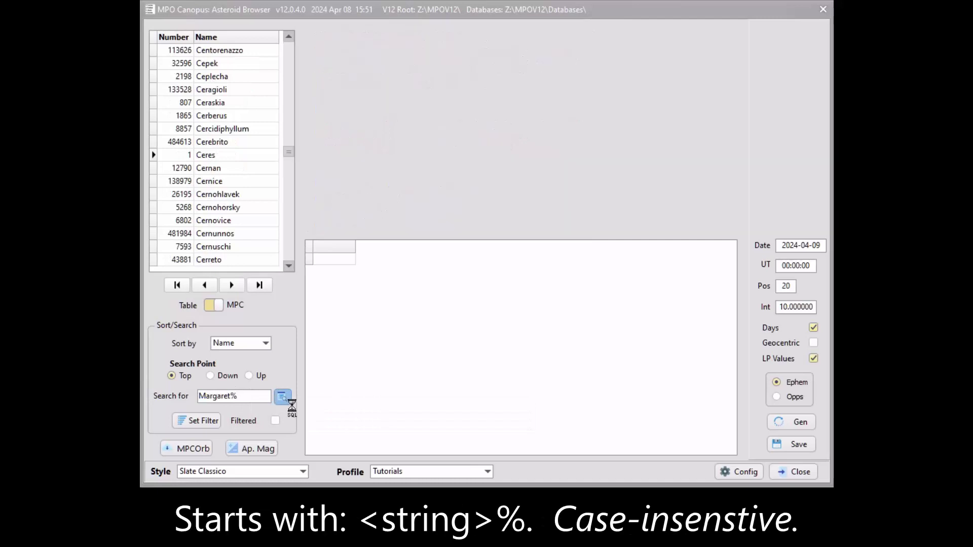
click(224, 379)
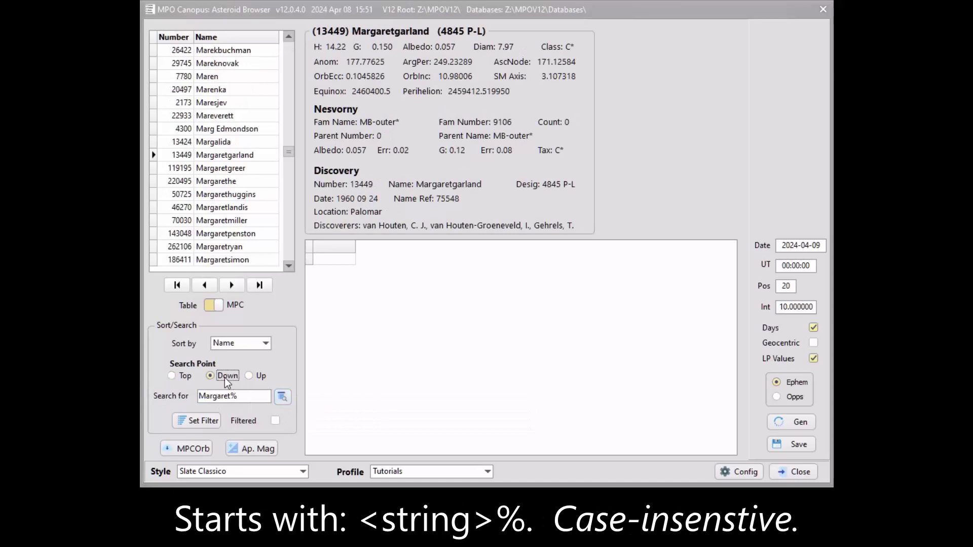
click(282, 398)
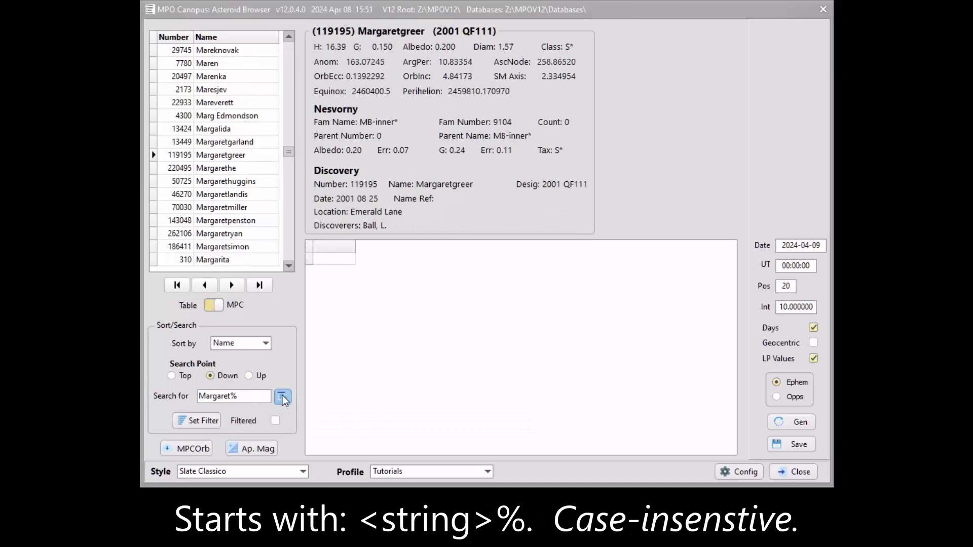
click(283, 398)
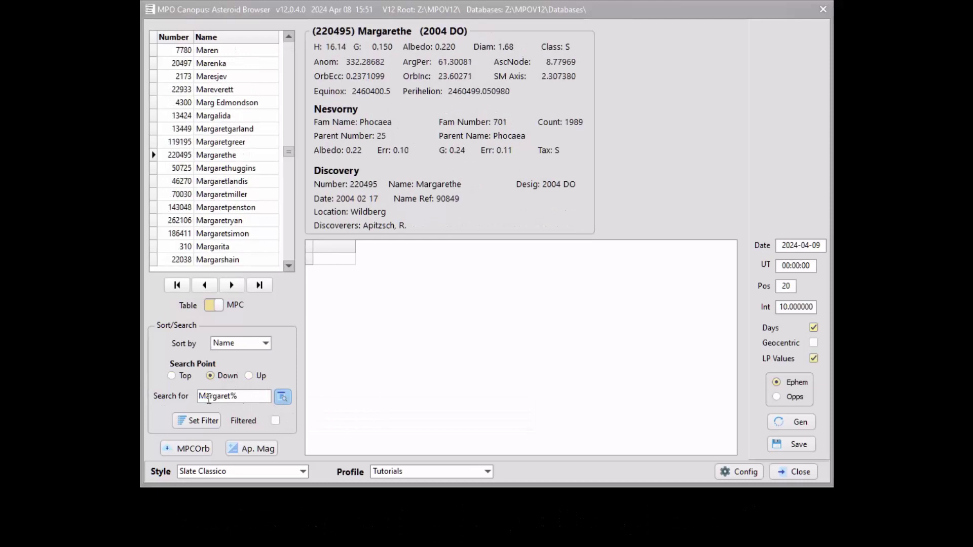
Rerun the search with lowercase margaret% to test case-insensitivity.
click(206, 398)
key(BackSpace)
text(A)
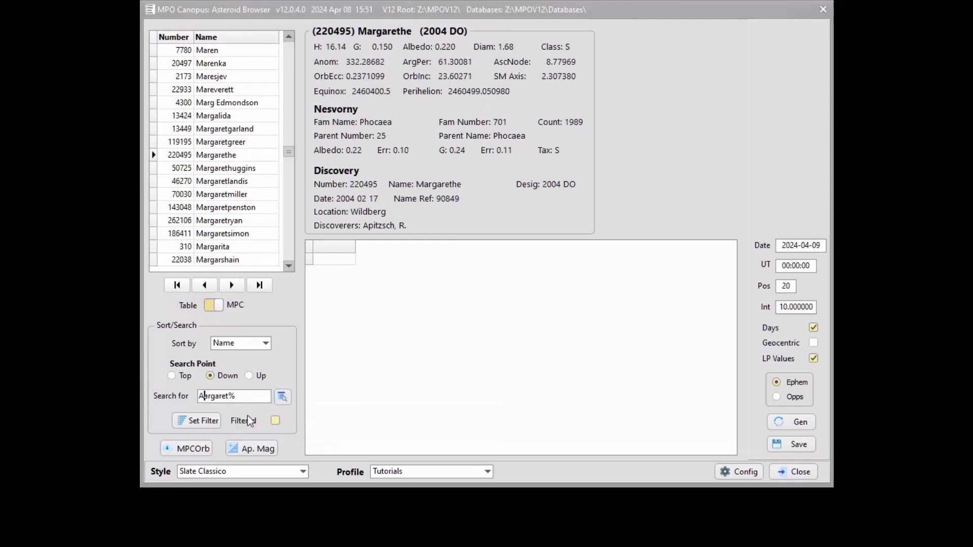
key(BackSpace)
text(m)
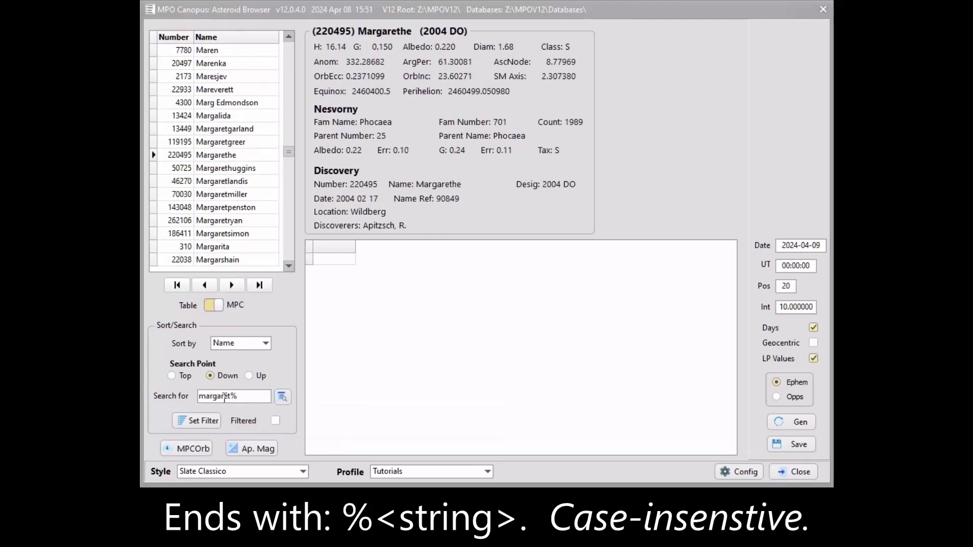
click(288, 400)
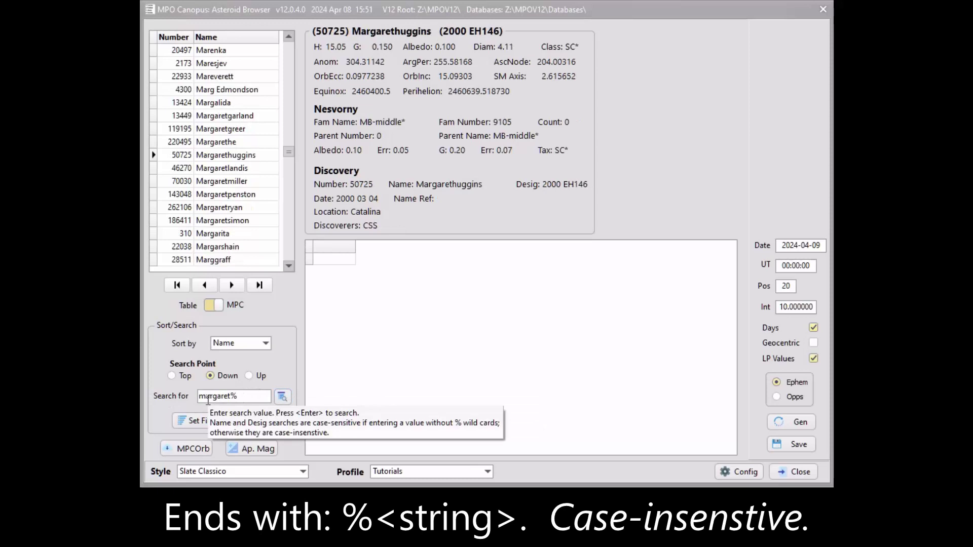
Edit the search text and search for names containing Miller.
drag(198, 396, 206, 396)
text(Miller%)
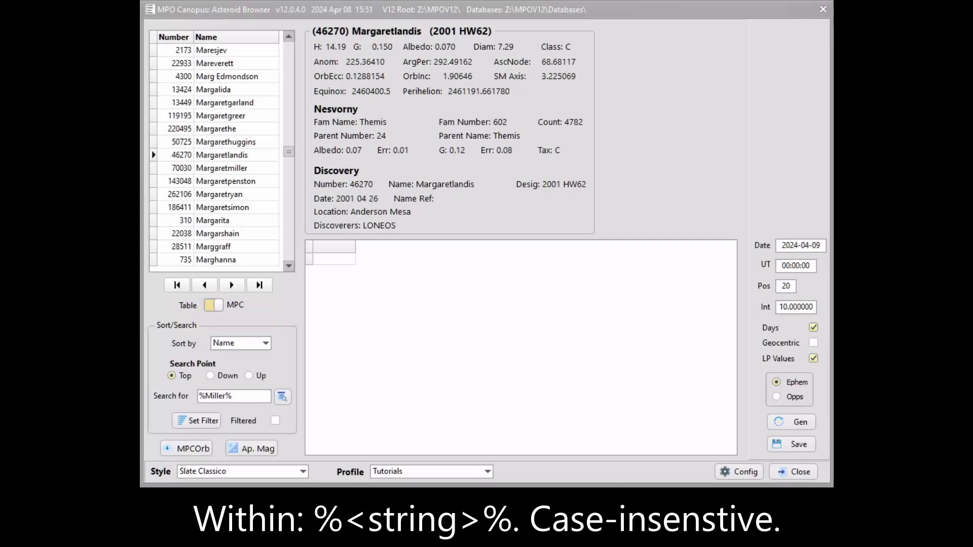
key(BackSpace)
key(BackSpace)
key(BackSpace)
text(%)
click(282, 398)
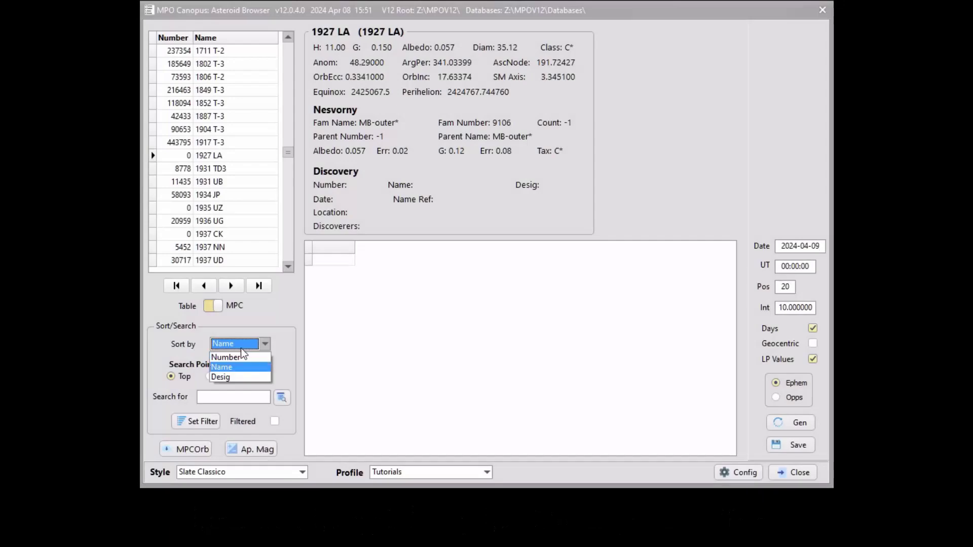
Sort the list by designation and search 1999% for the first 1999 designation.
click(239, 376)
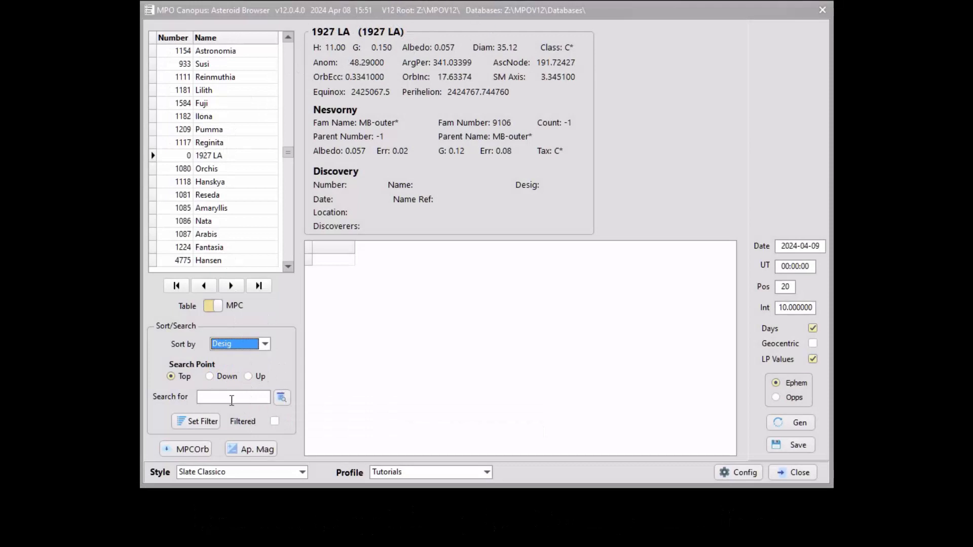
click(227, 396)
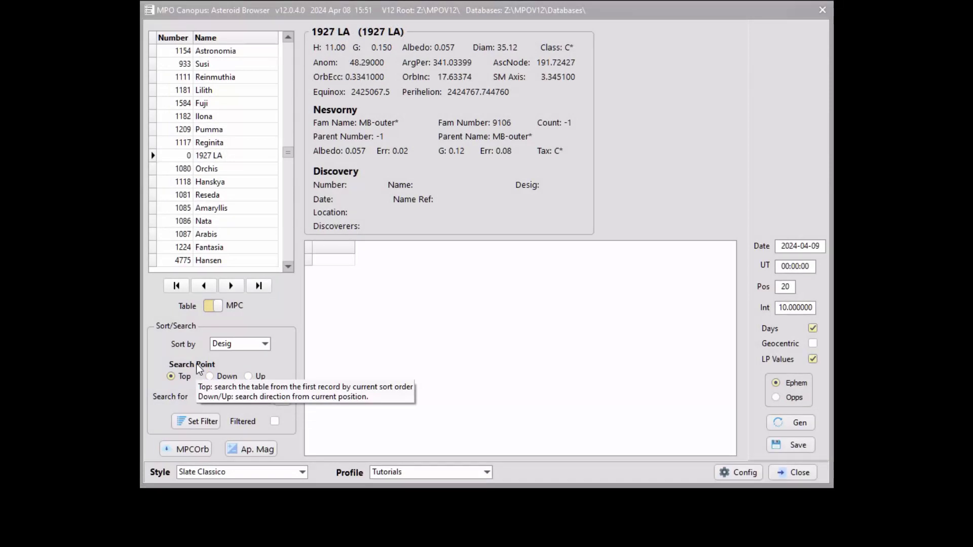
text(1)
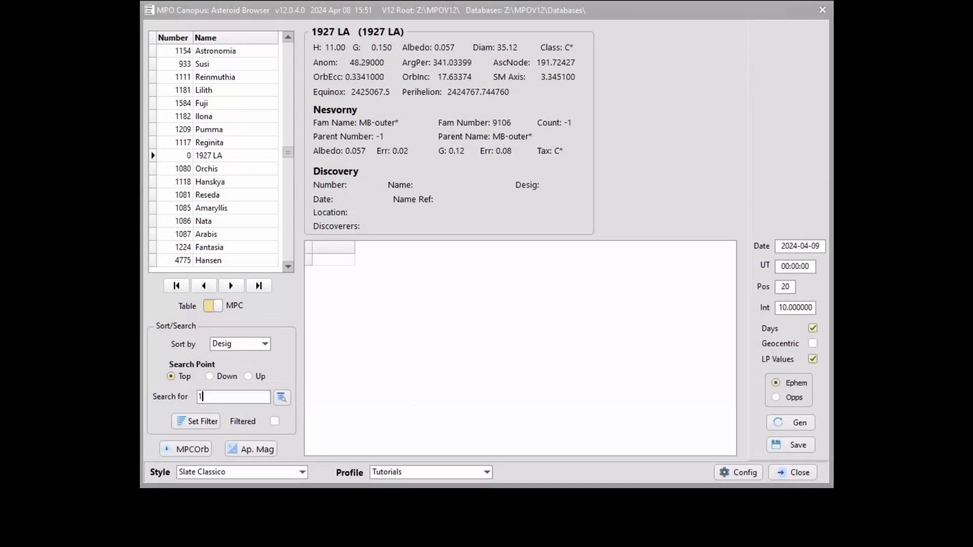
text(999%)
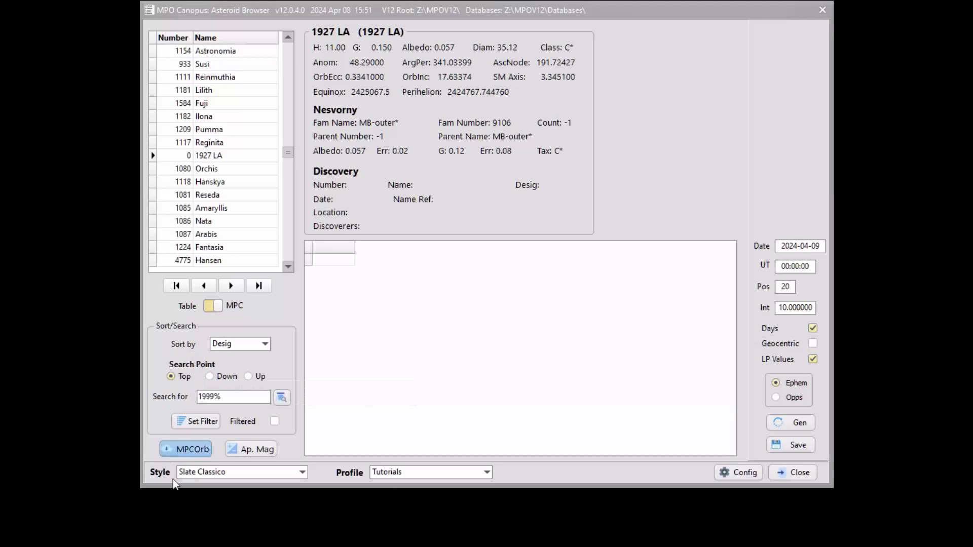
click(282, 399)
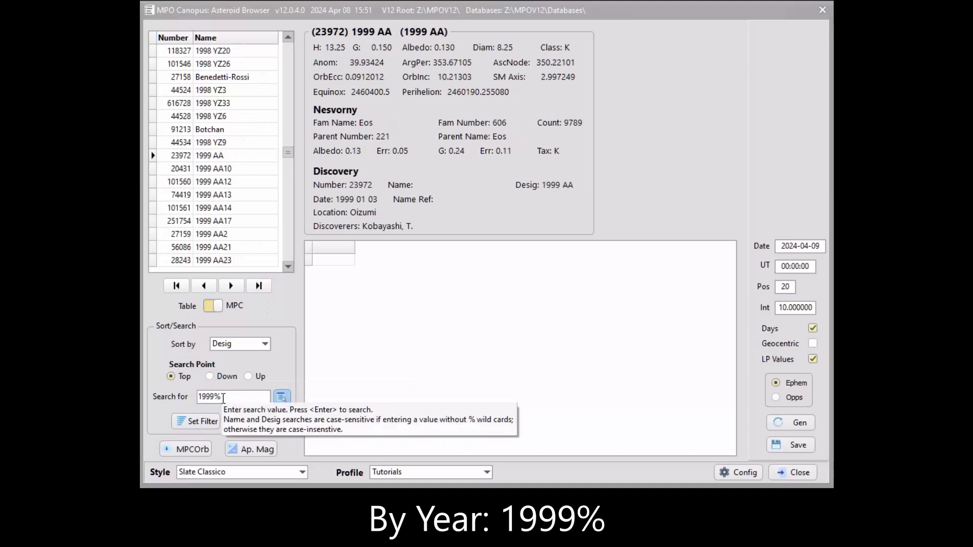
key(Return)
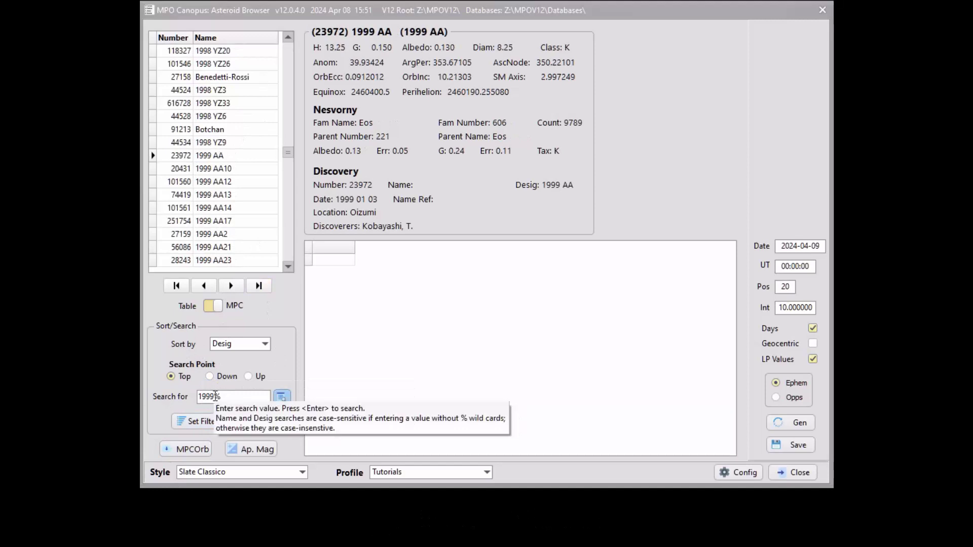
Narrow the search to 1999 C%, reaching (74486) 1999 CA102.
click(215, 396)
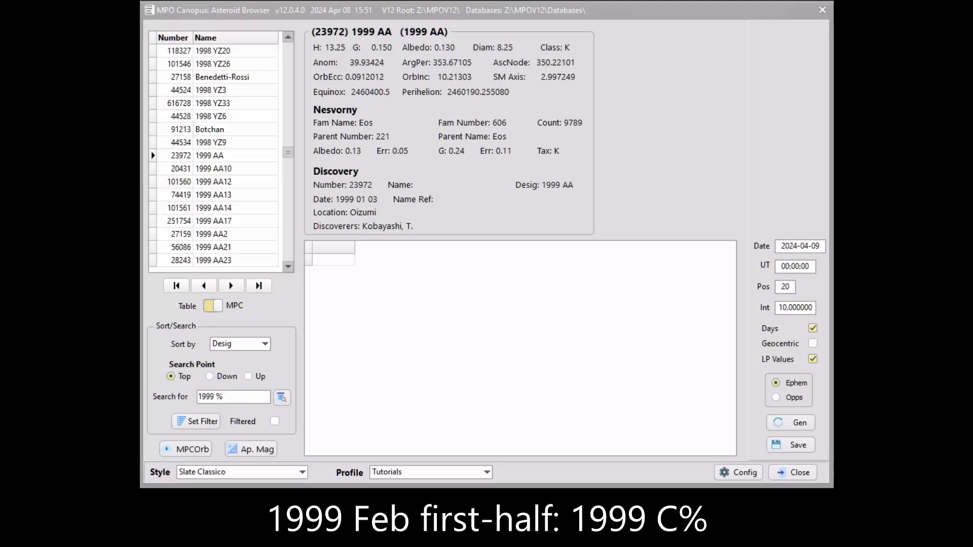
text(C)
click(282, 399)
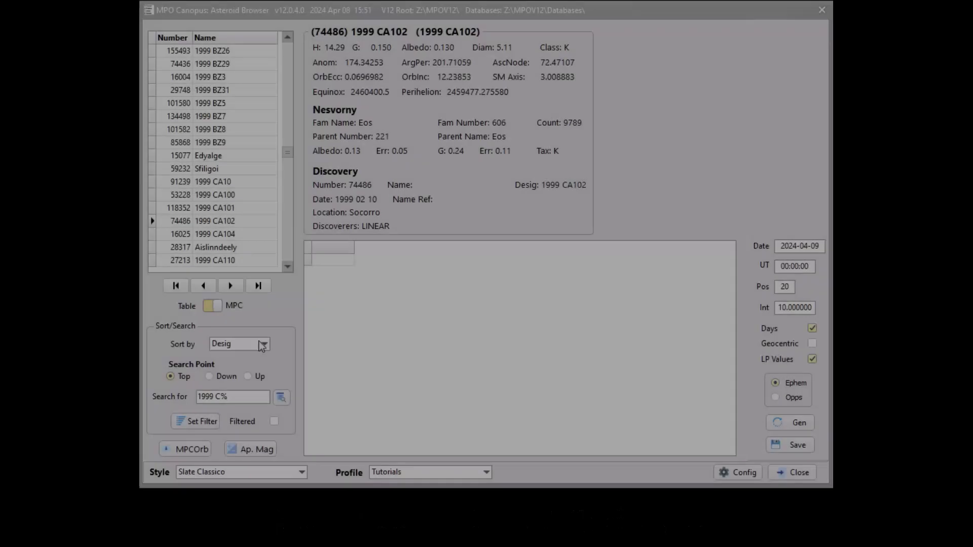
Search 1999 CA% and review 1999 CA10, CA100, CA104 and CA110, ending on 1019 T-2.
text(A)
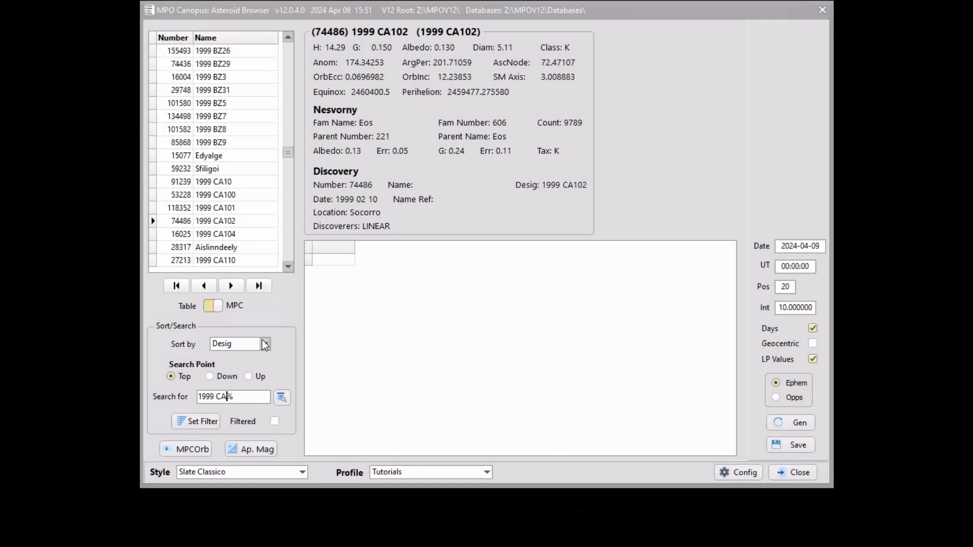
click(283, 399)
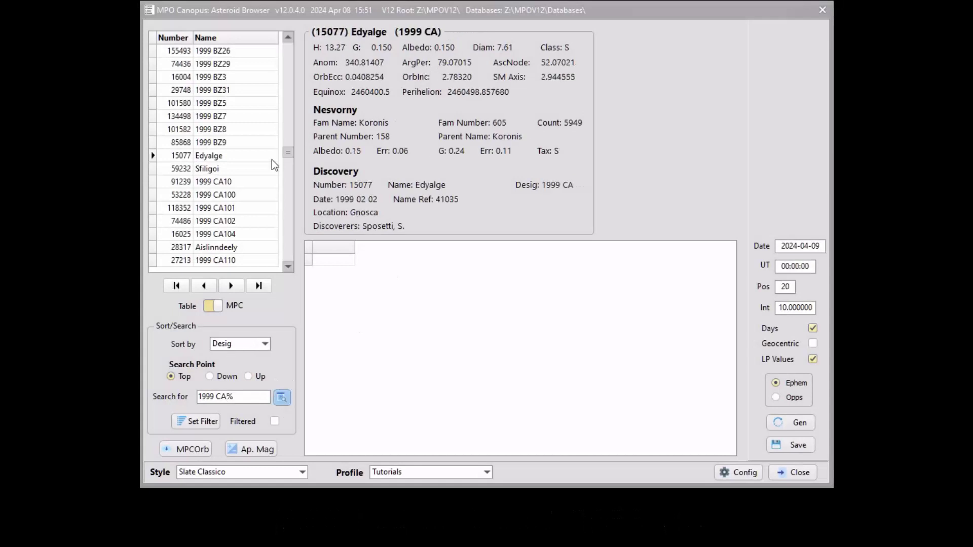
click(229, 180)
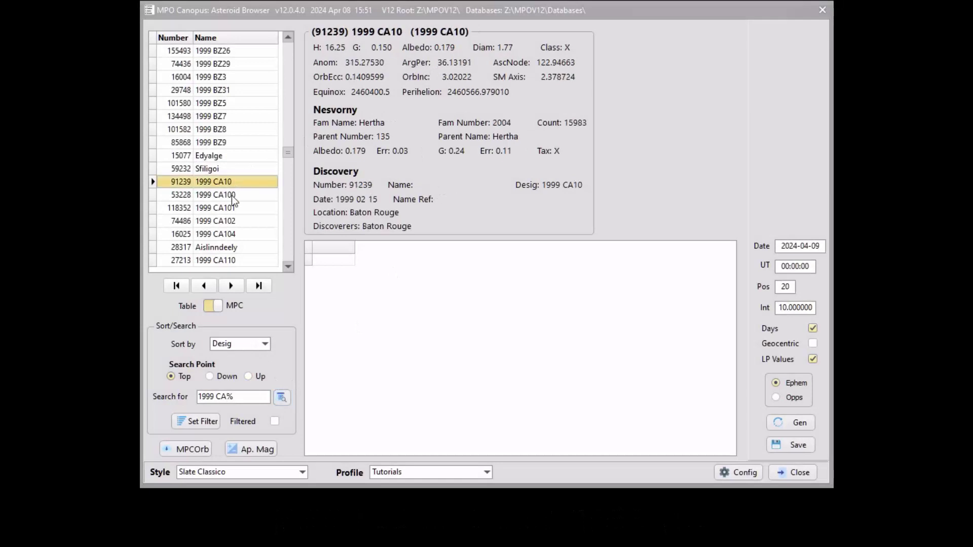
click(232, 196)
click(232, 236)
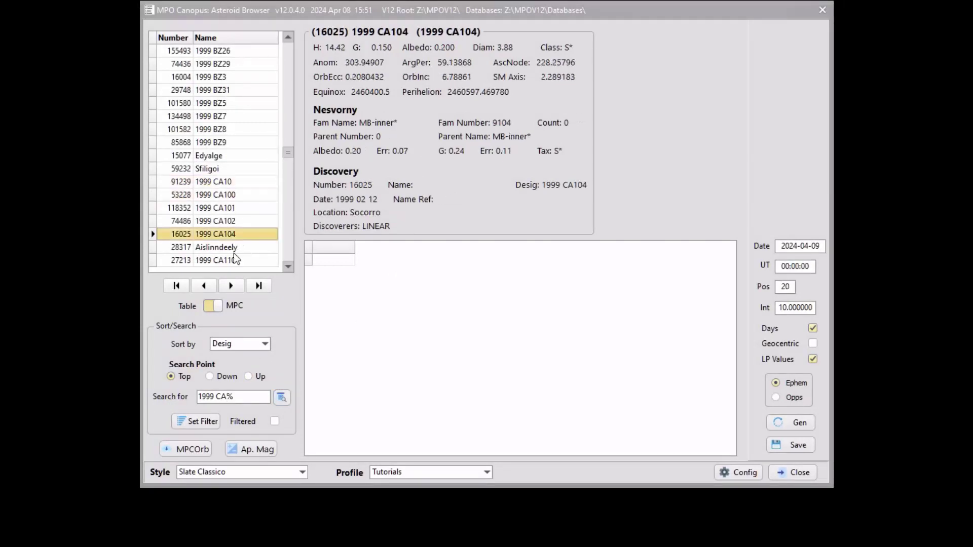
click(235, 261)
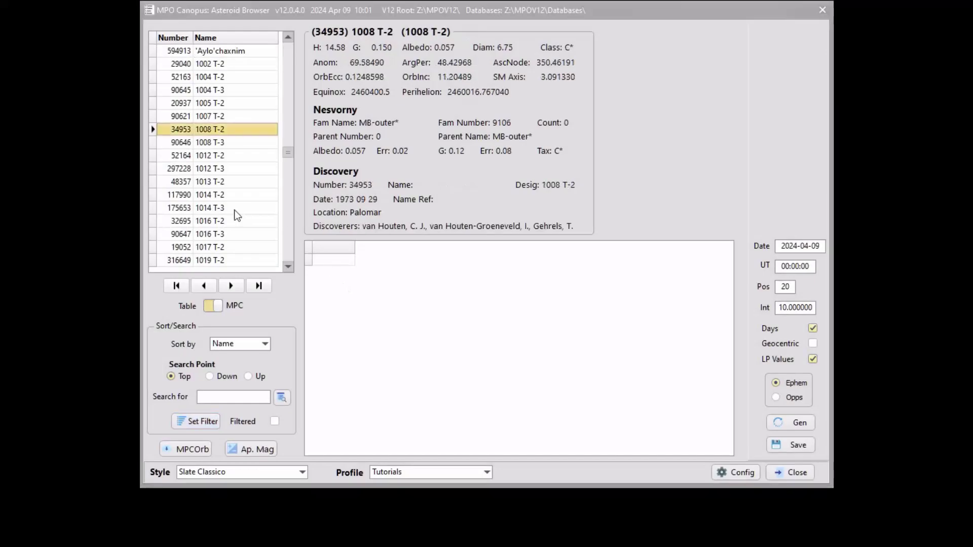
click(235, 261)
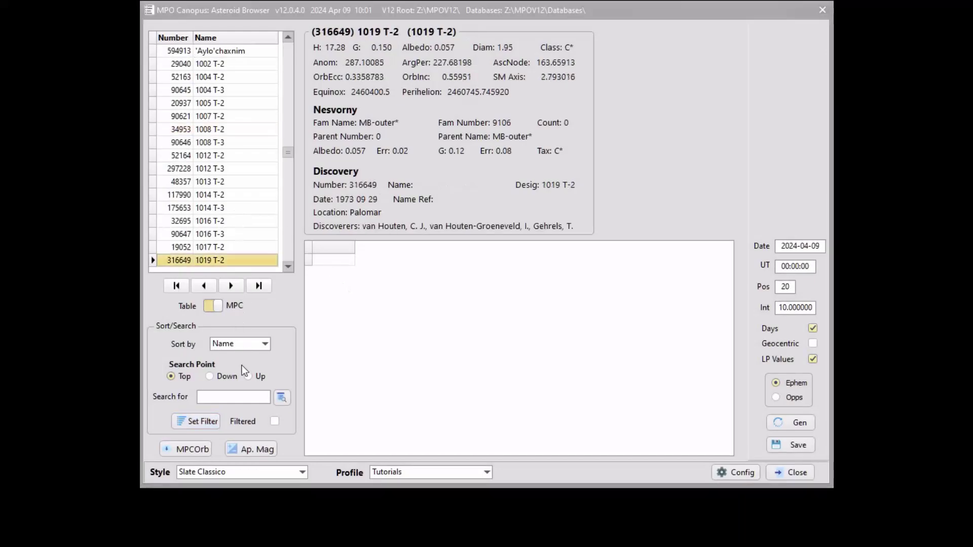
Filter the asteroid list to the Hungaria LCDB group, then turn the filter back off.
click(202, 416)
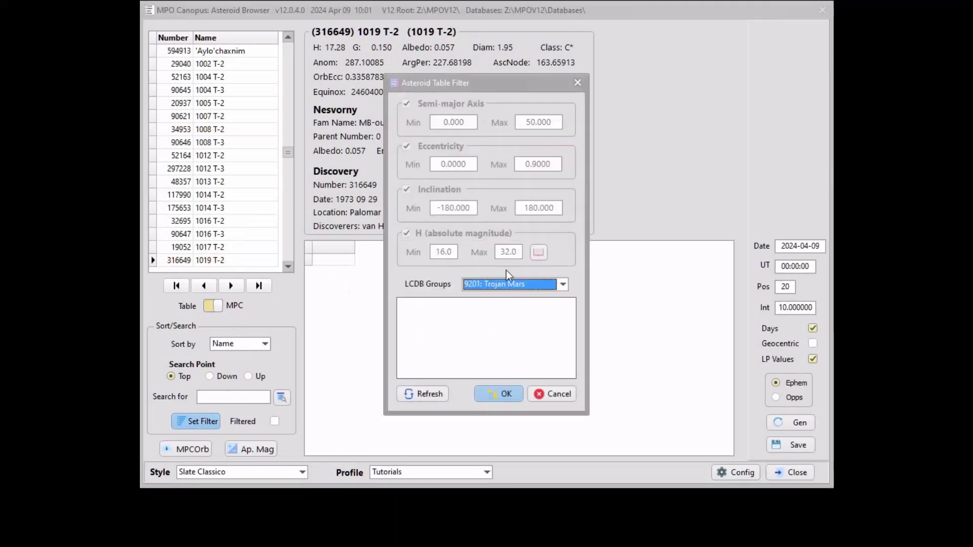
click(558, 286)
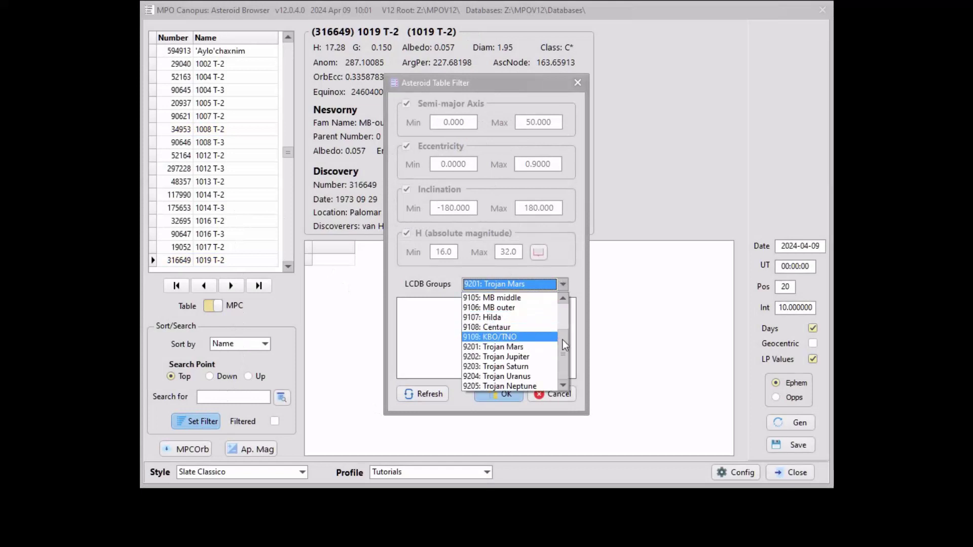
drag(562, 339, 565, 308)
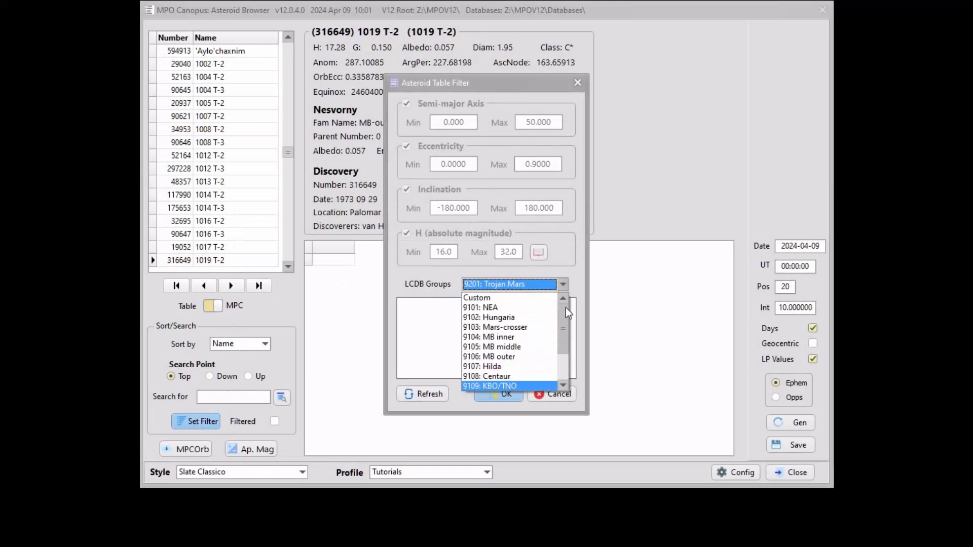
click(536, 316)
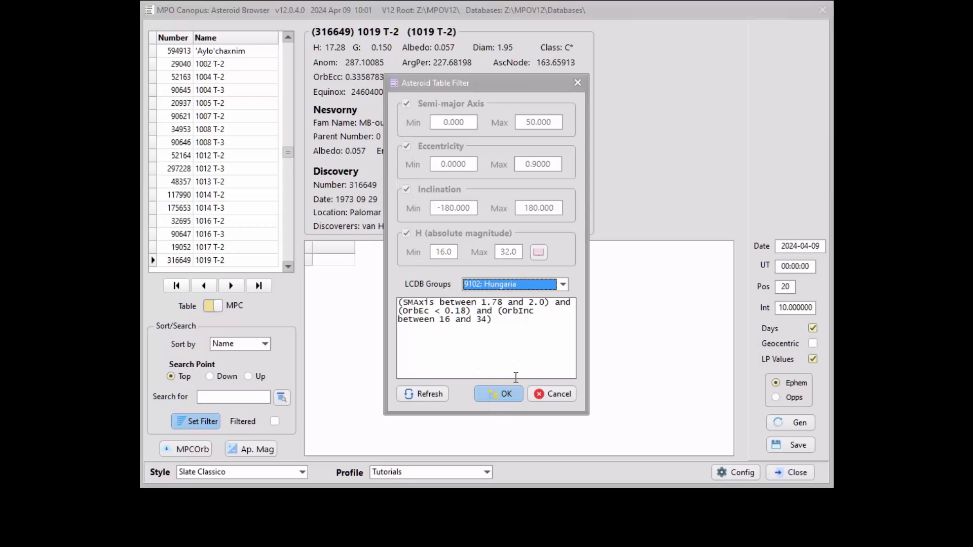
click(511, 394)
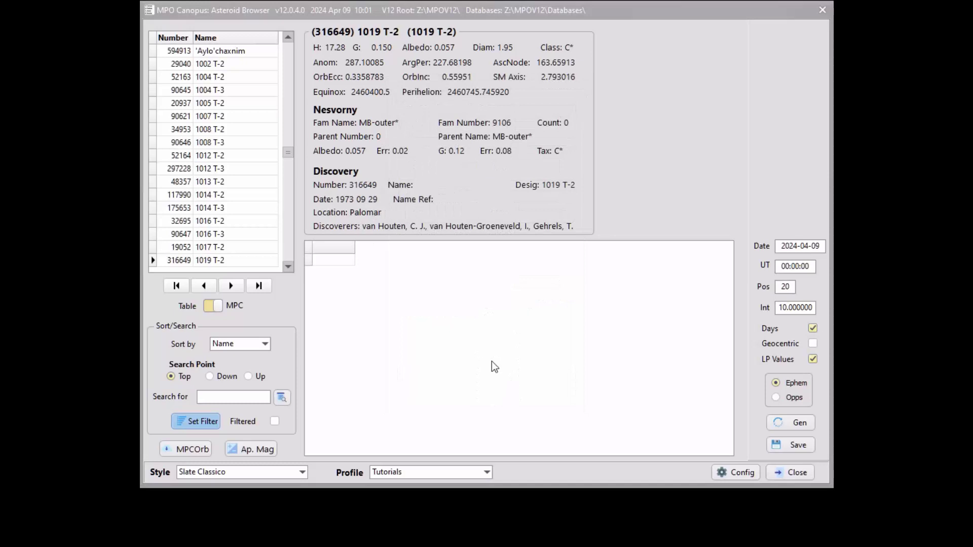
click(274, 421)
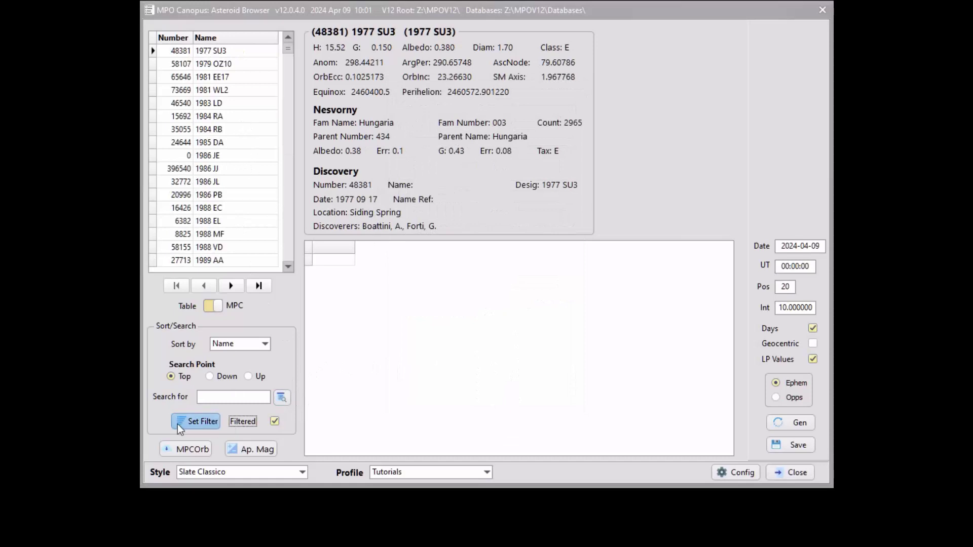
click(195, 421)
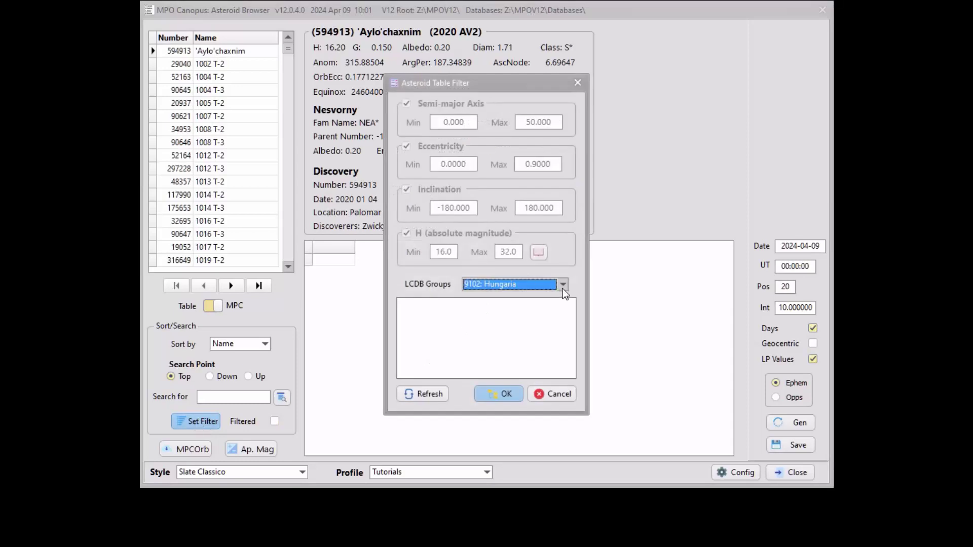
Choose 9201: Trojan Mars from the LCDB Groups list.
click(563, 286)
scroll(561, 322, down, 1)
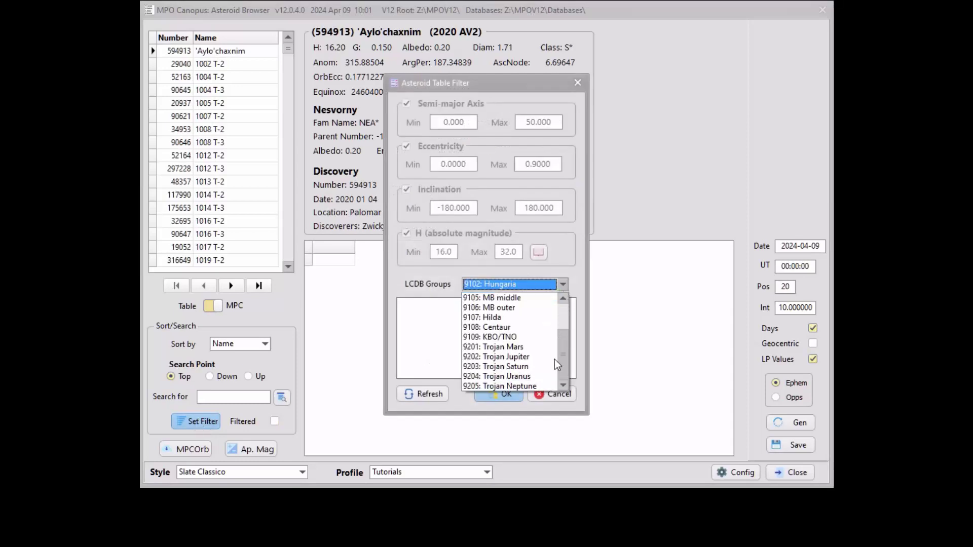
scroll(557, 339, up, 1)
click(563, 298)
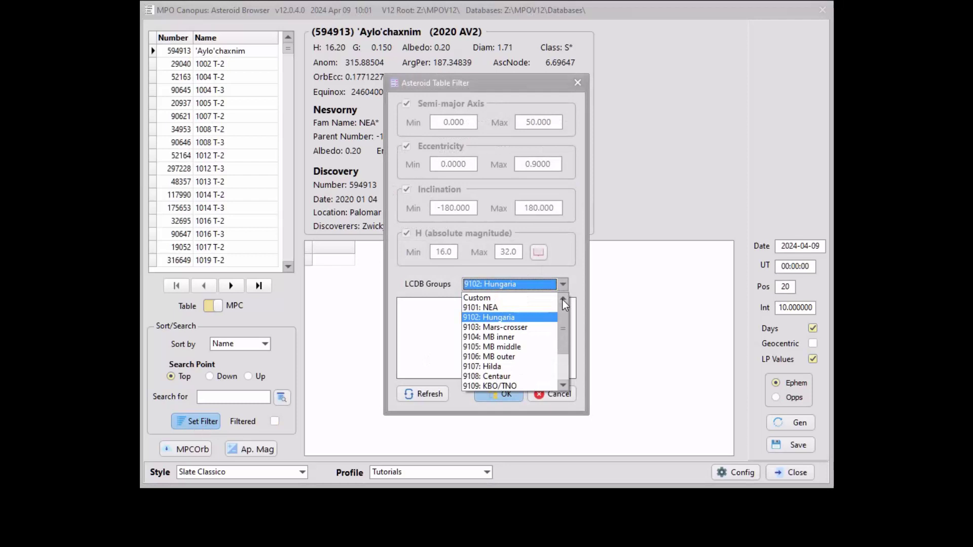
scroll(563, 327, down, 1)
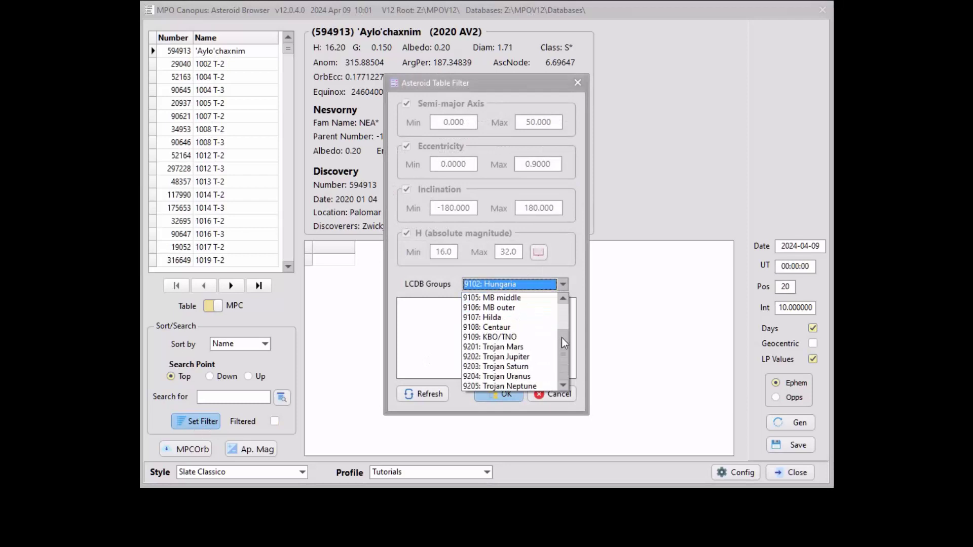
click(530, 347)
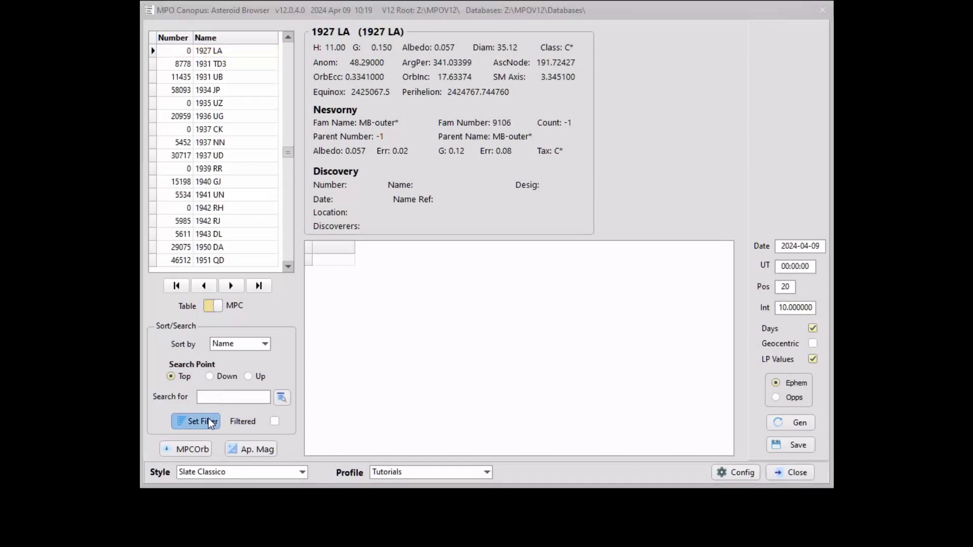
click(210, 422)
Keep LCDB Groups on Custom and enable semi-major axis, eccentricity, inclination and absolute magnitude limits.
click(487, 282)
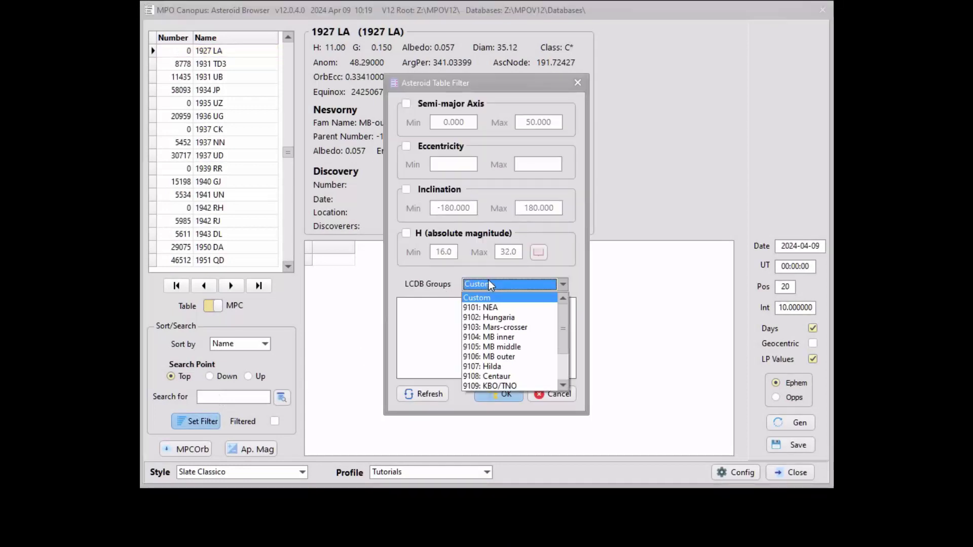
click(486, 297)
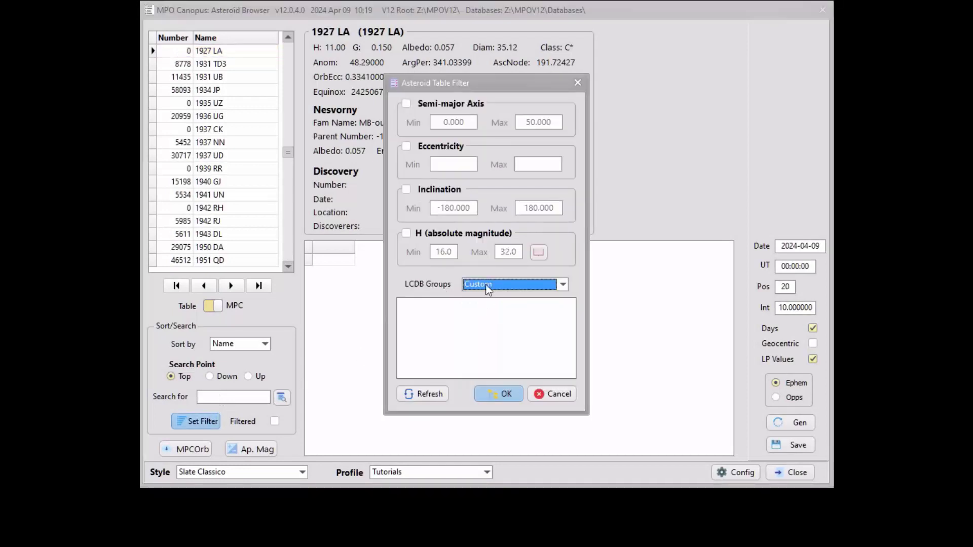
click(407, 104)
click(407, 147)
click(408, 190)
click(407, 233)
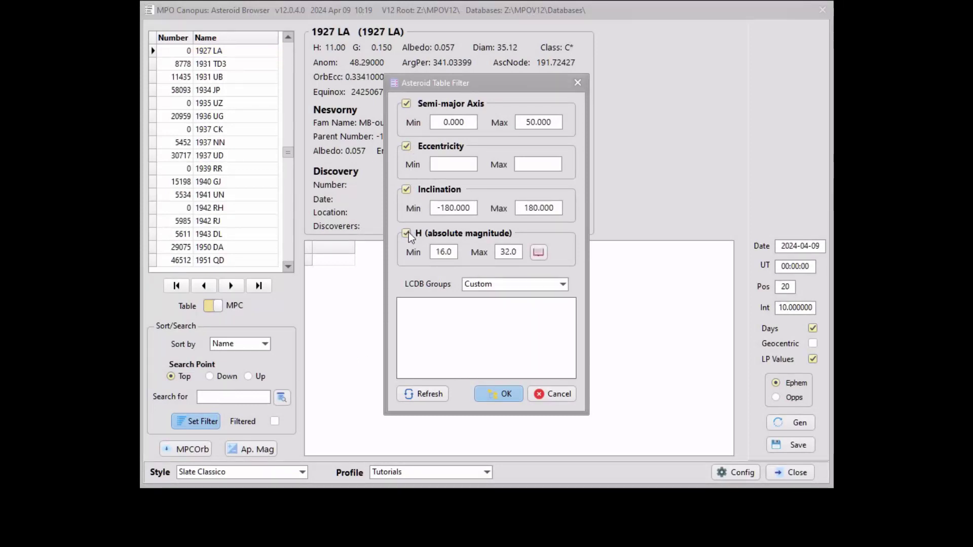
Set the semi-major axis range to 1.78–2.000.
double_click(442, 124)
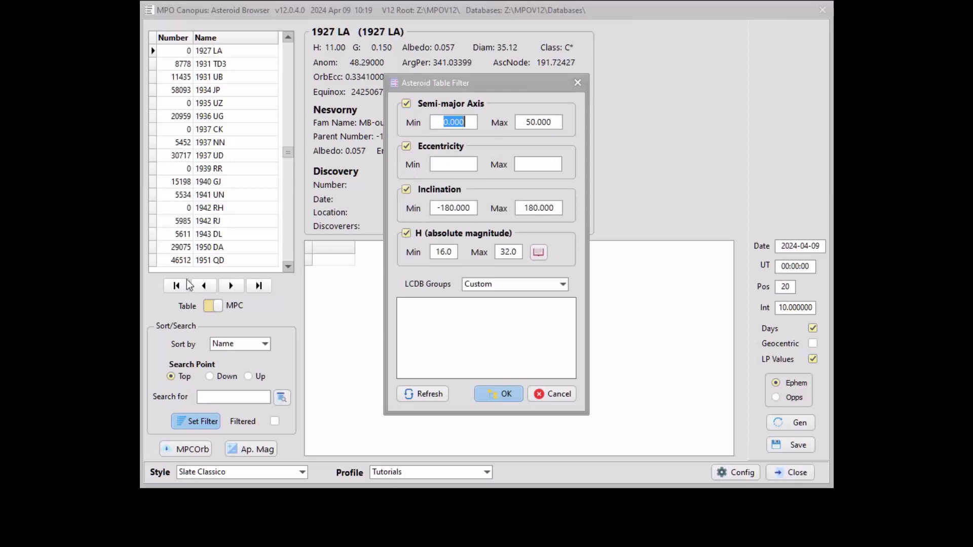
text(1.78)
key(Tab)
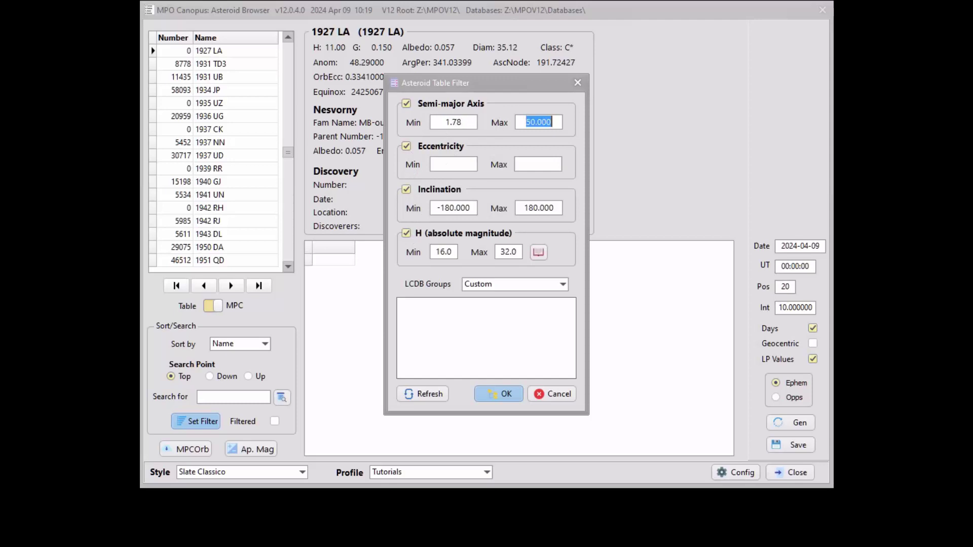
text(2.000)
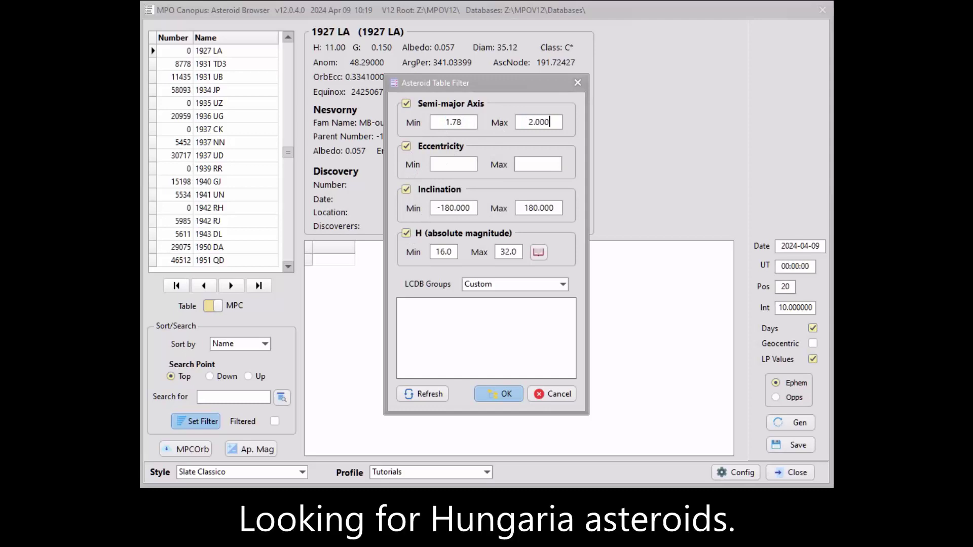
key(Tab)
Set eccentricity to 0.000–0.08 and inclination to 16.000–34.000.
key(Tab)
text(0.000)
key(Tab)
text(0.08)
key(Tab)
key(Tab)
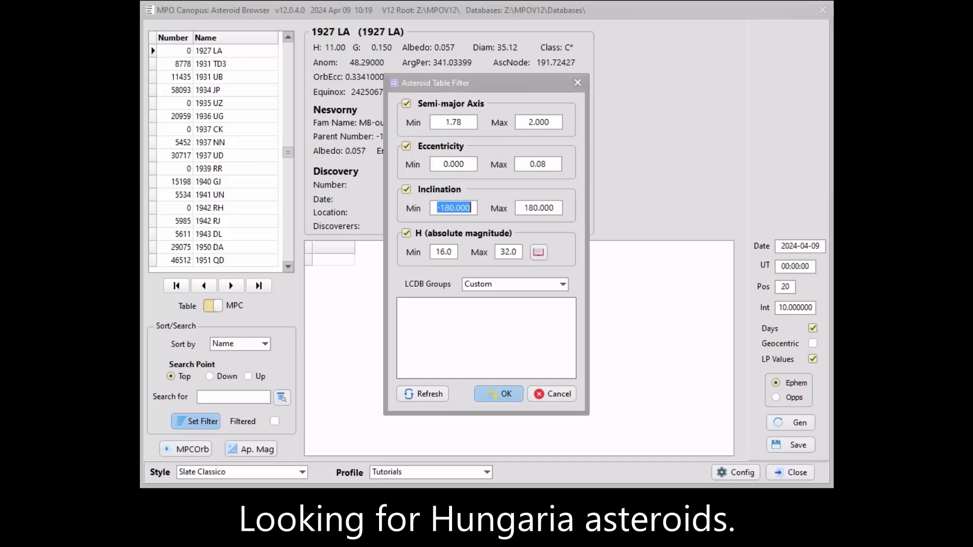
text(16.000)
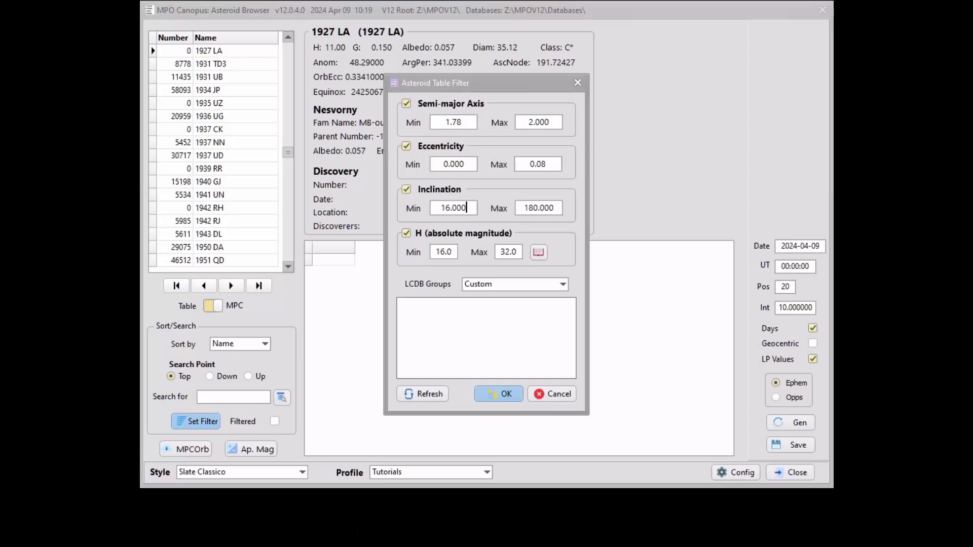
key(Tab)
text(34.000)
key(Tab)
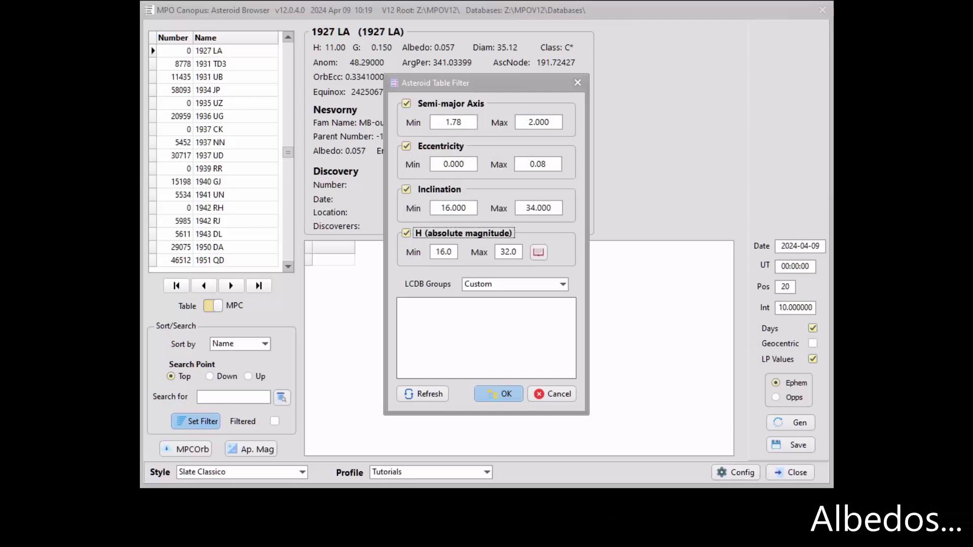
click(538, 253)
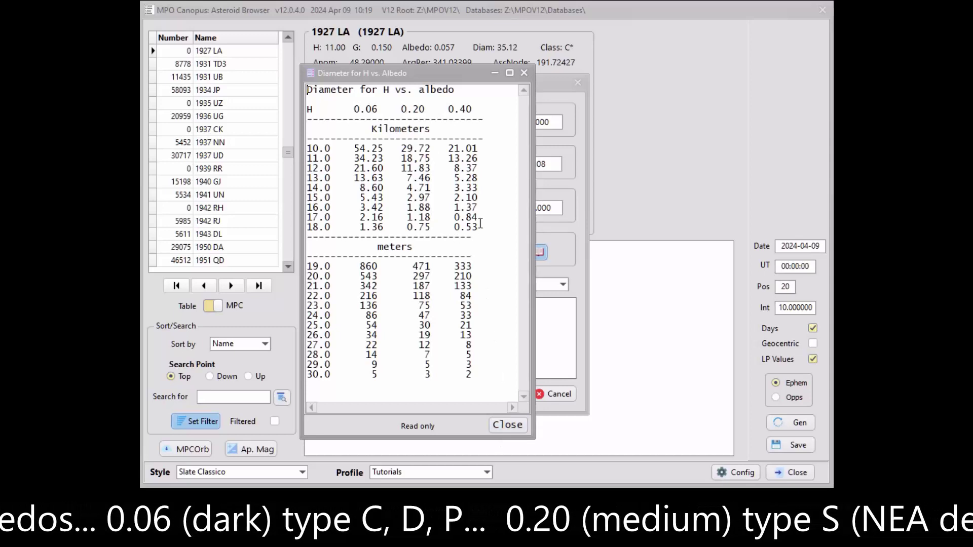
Close the diameter table and set the H limits to 10.0–30.0.
click(508, 424)
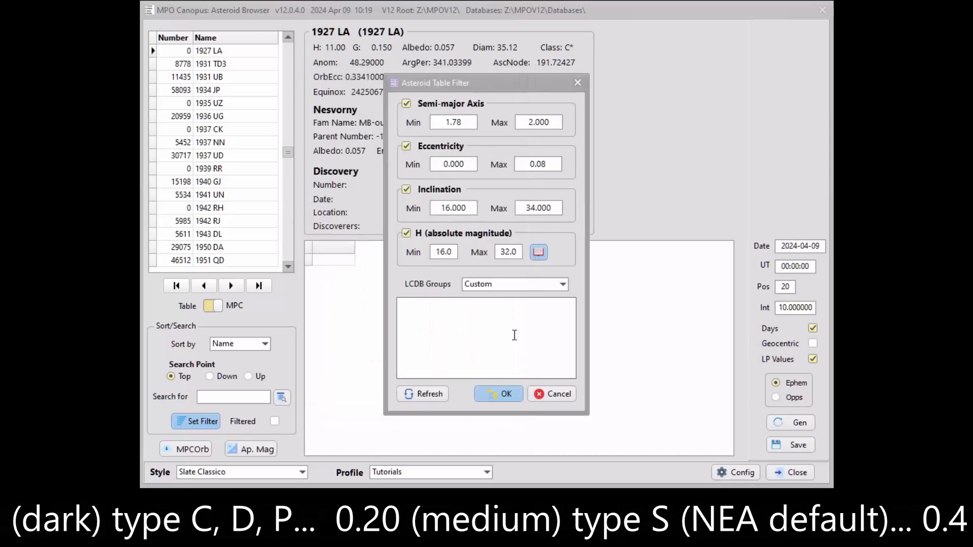
double_click(444, 252)
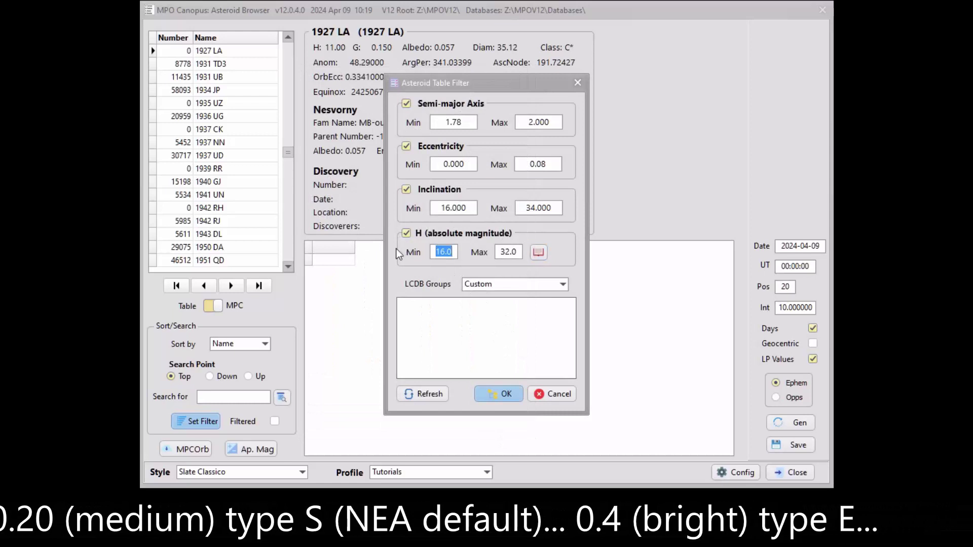
text(10.0)
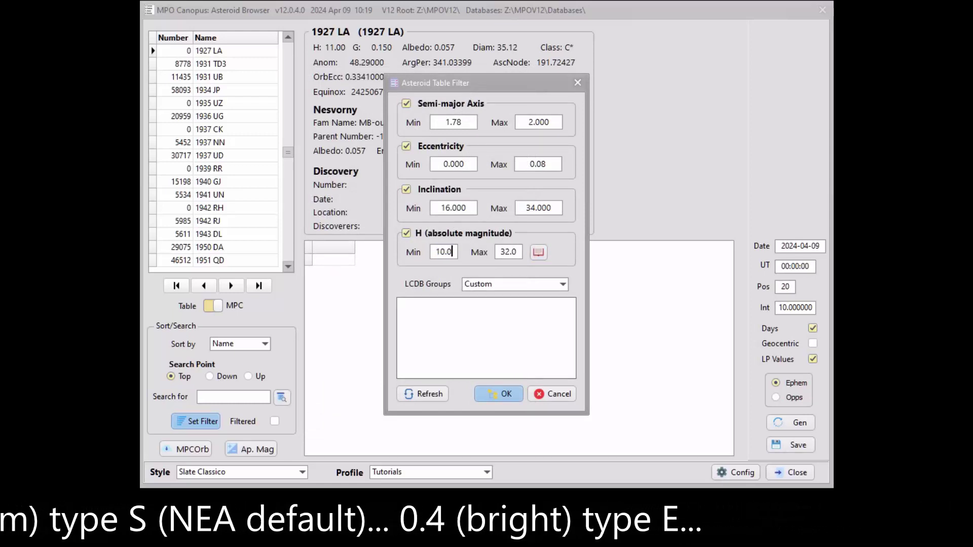
key(Tab)
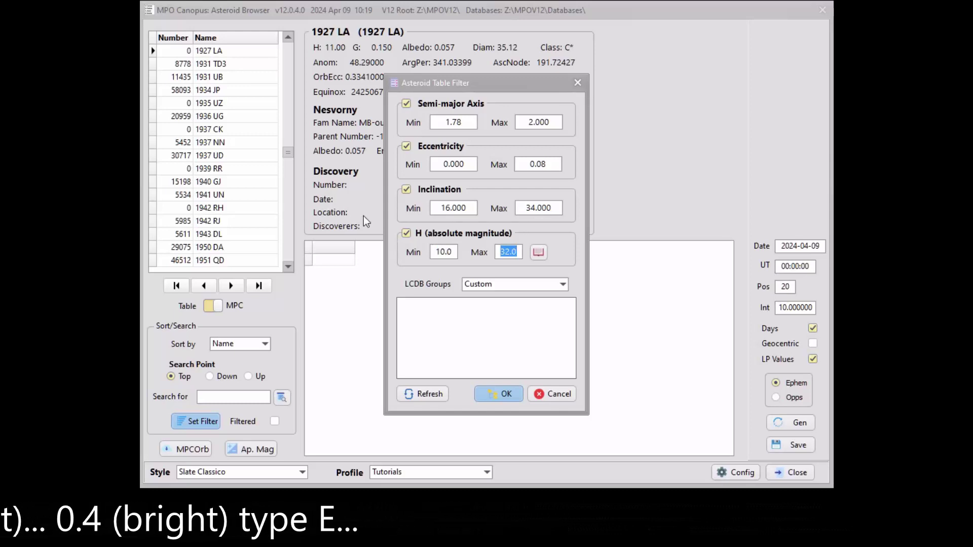
text(30.0)
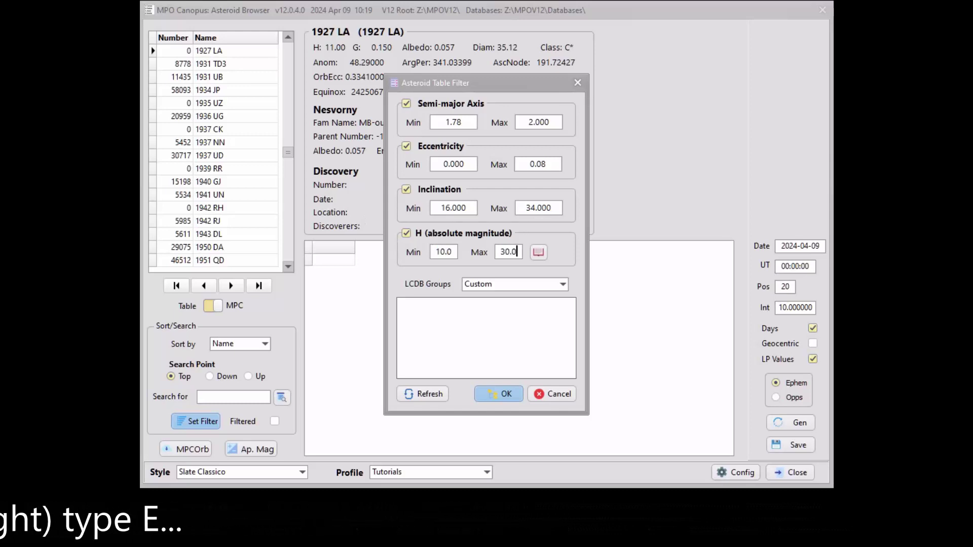
Refresh and accept the custom filter, then apply it so only matching asteroids are listed.
click(427, 394)
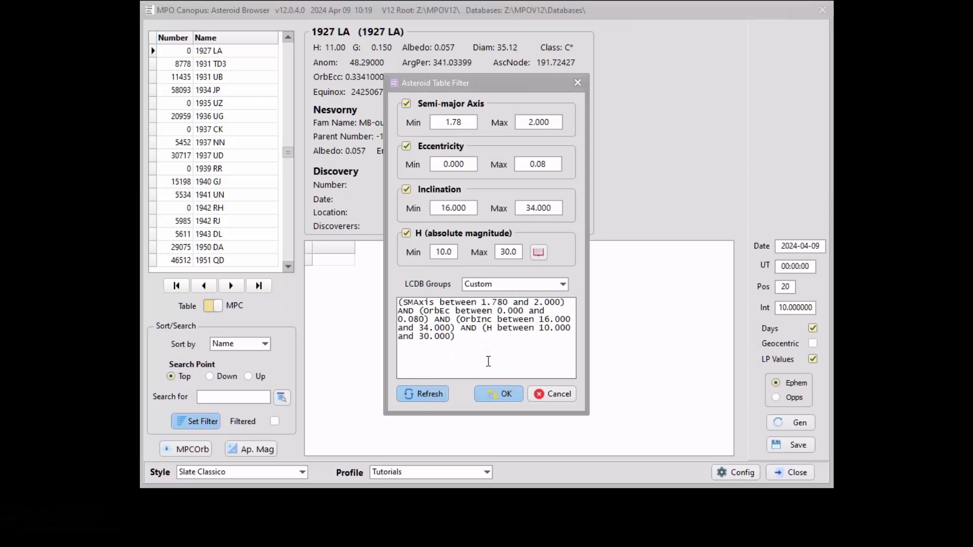
click(506, 394)
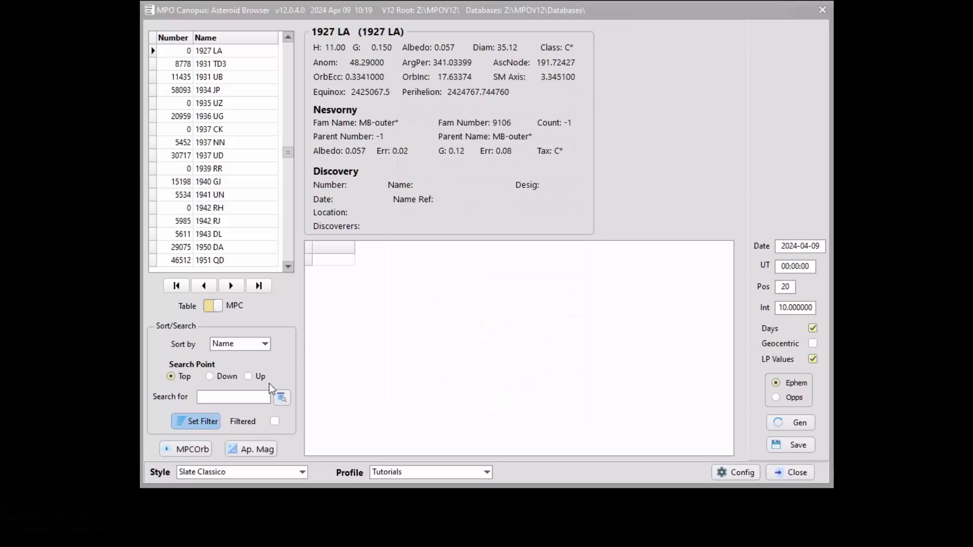
click(274, 421)
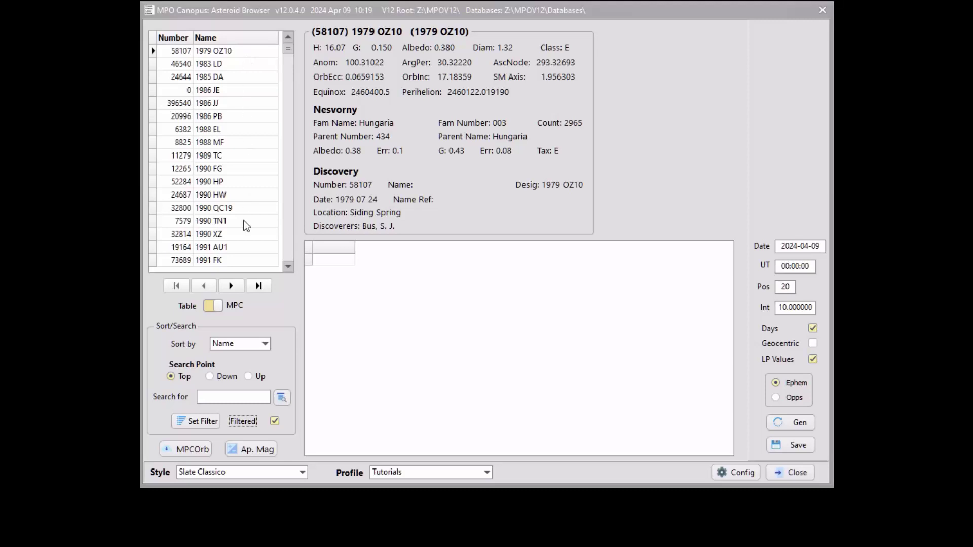
View asteroids 1988 MF and 1990 QC19 in the filtered list, then sort it by Number.
click(275, 421)
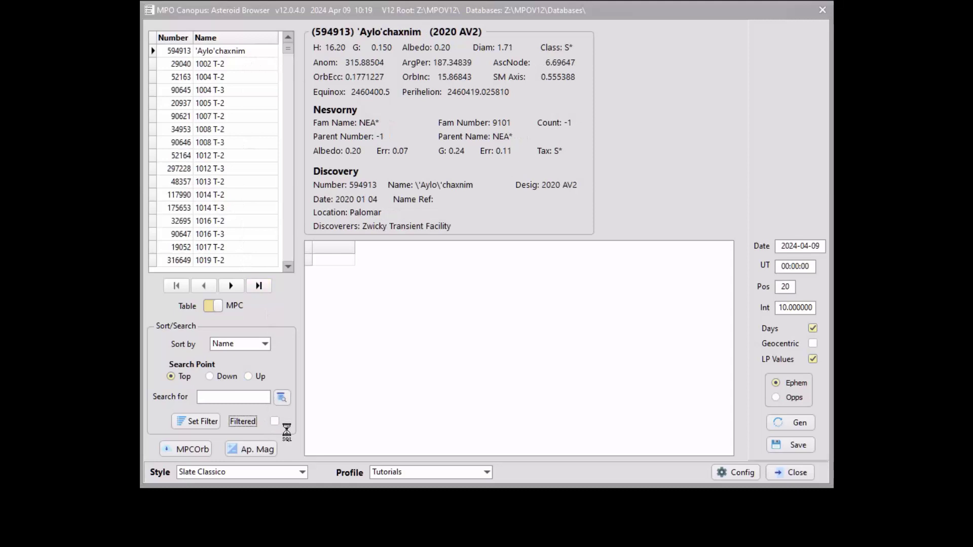
click(274, 422)
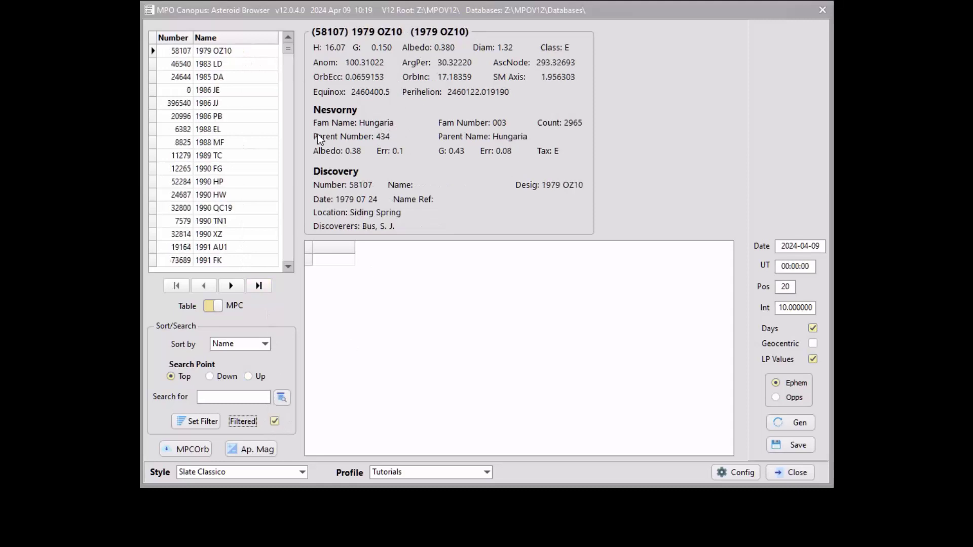
click(218, 142)
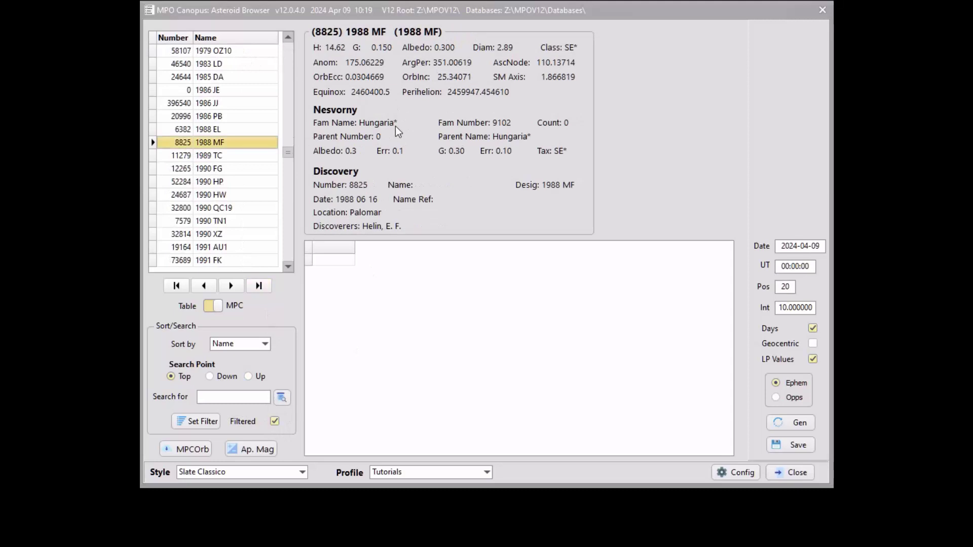
click(227, 209)
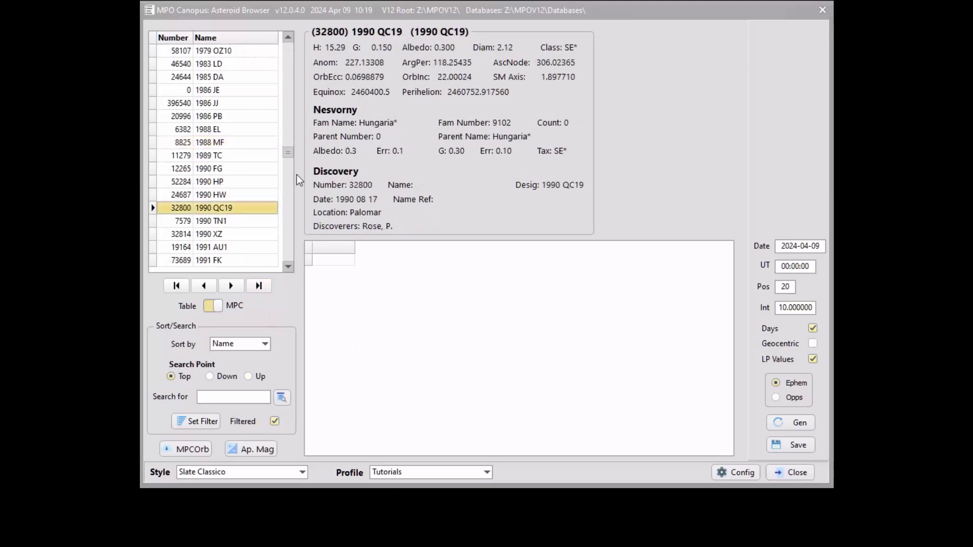
click(267, 344)
click(242, 358)
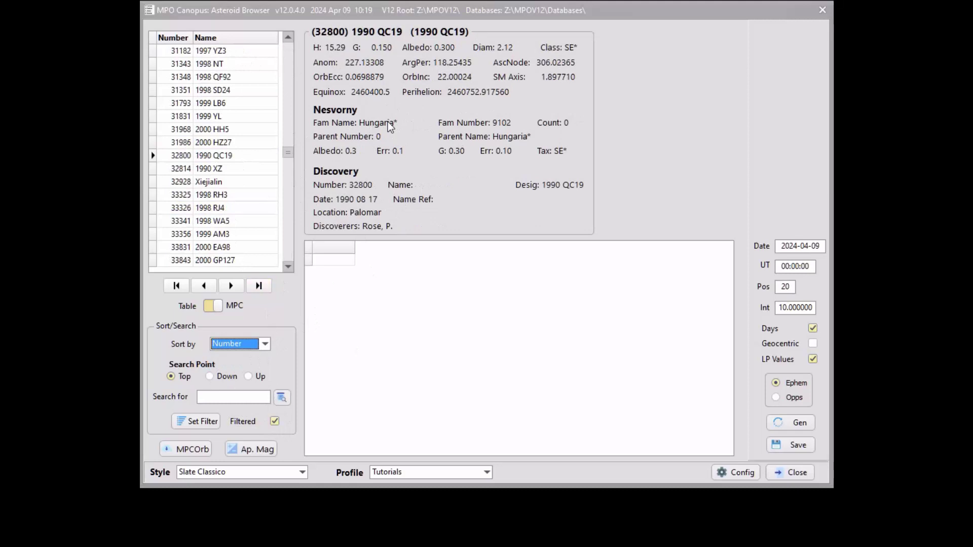
After viewing 1998 WA5 and 1999 LB6, turn filtering off and sort the list by Name.
click(235, 223)
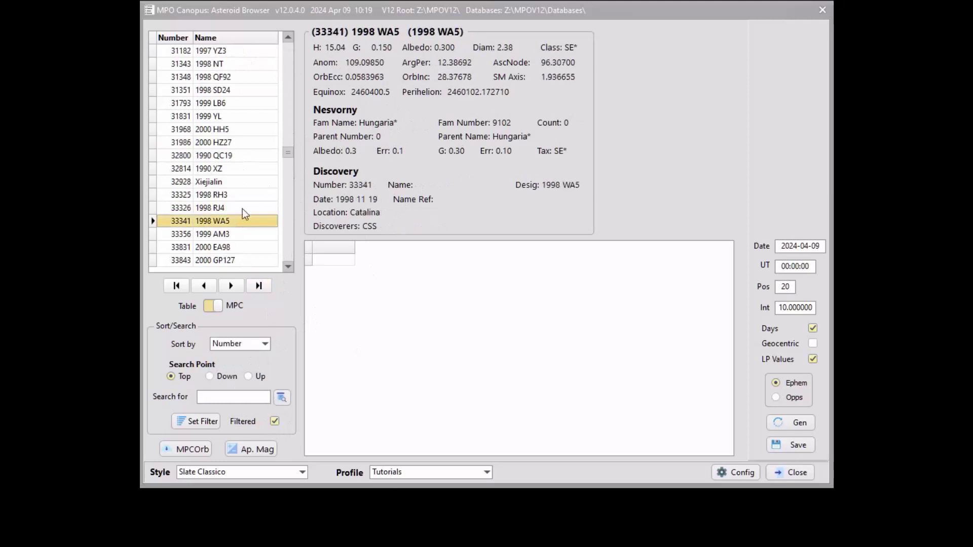
click(210, 105)
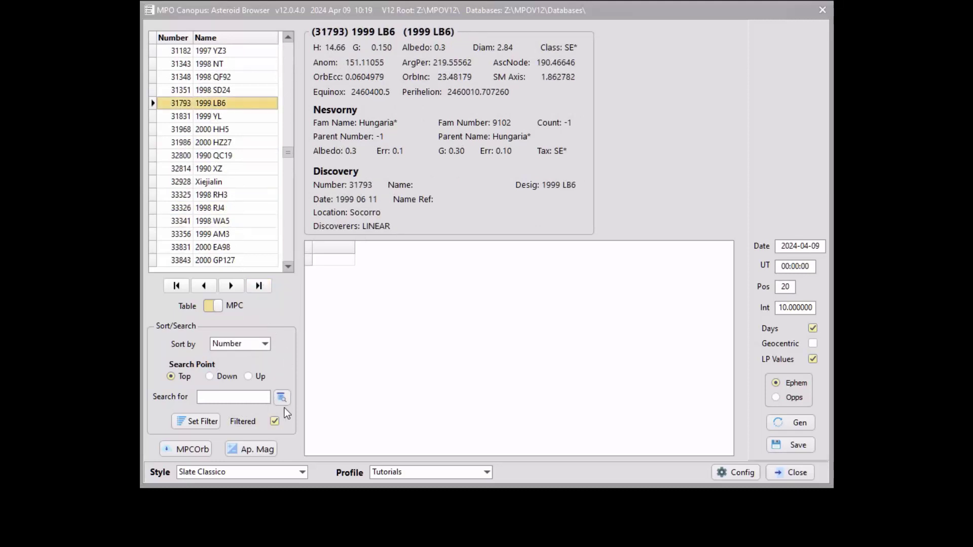
click(275, 421)
click(276, 421)
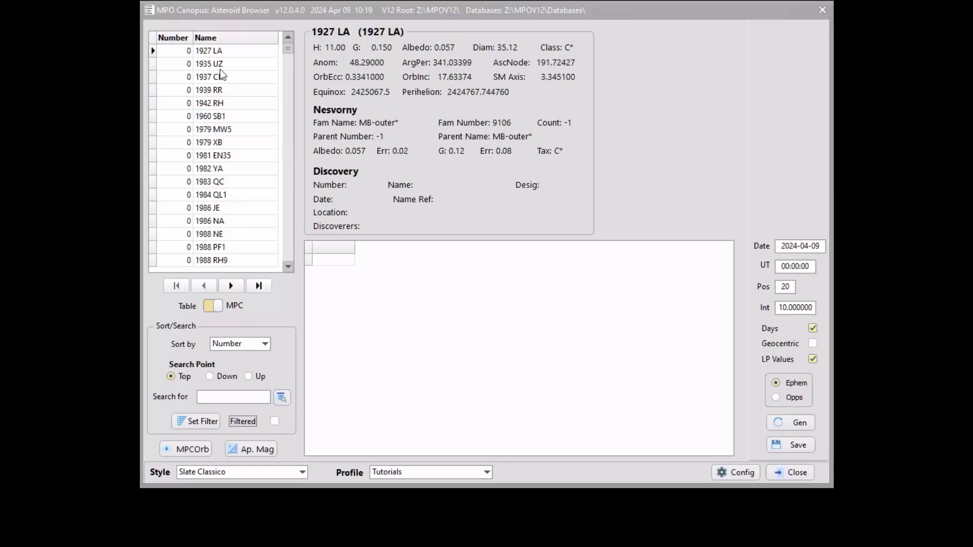
click(246, 345)
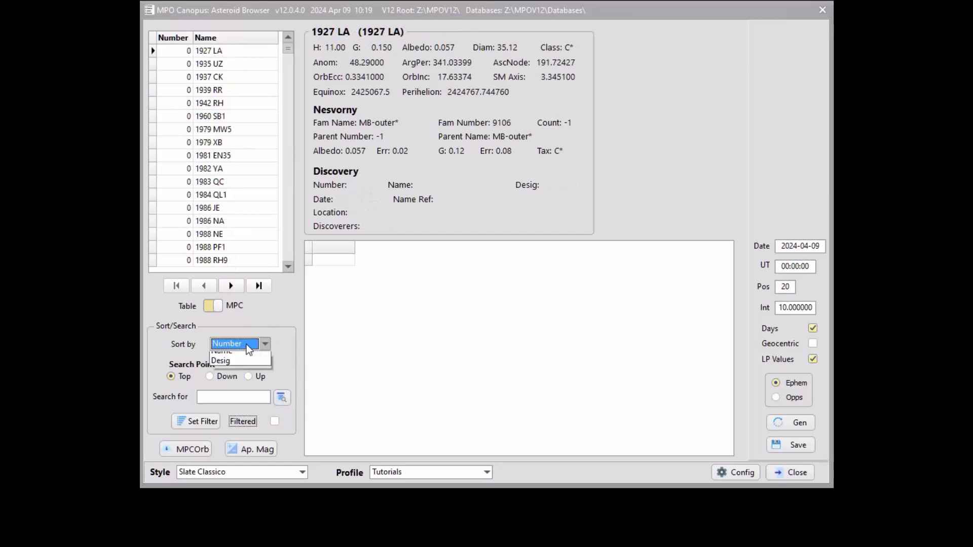
click(242, 365)
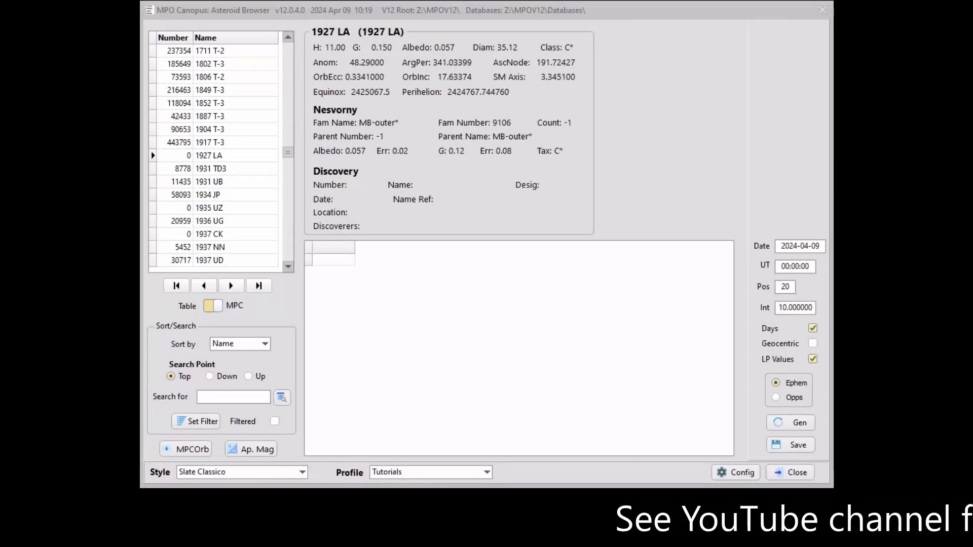
click(204, 453)
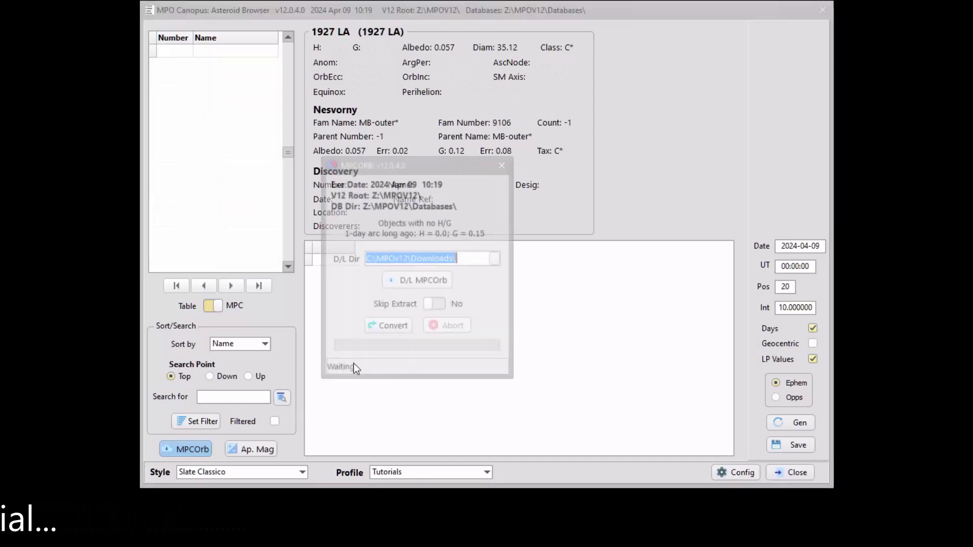
click(408, 257)
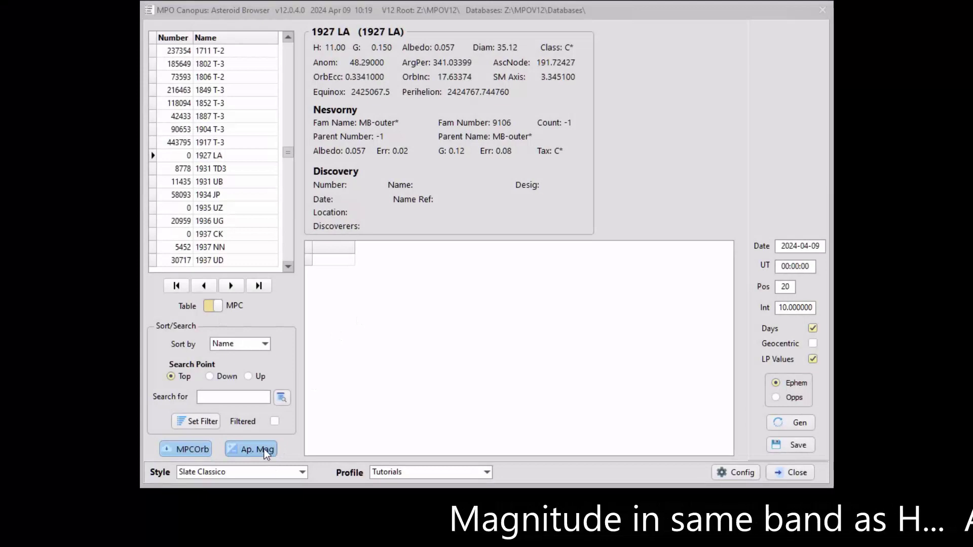
click(265, 451)
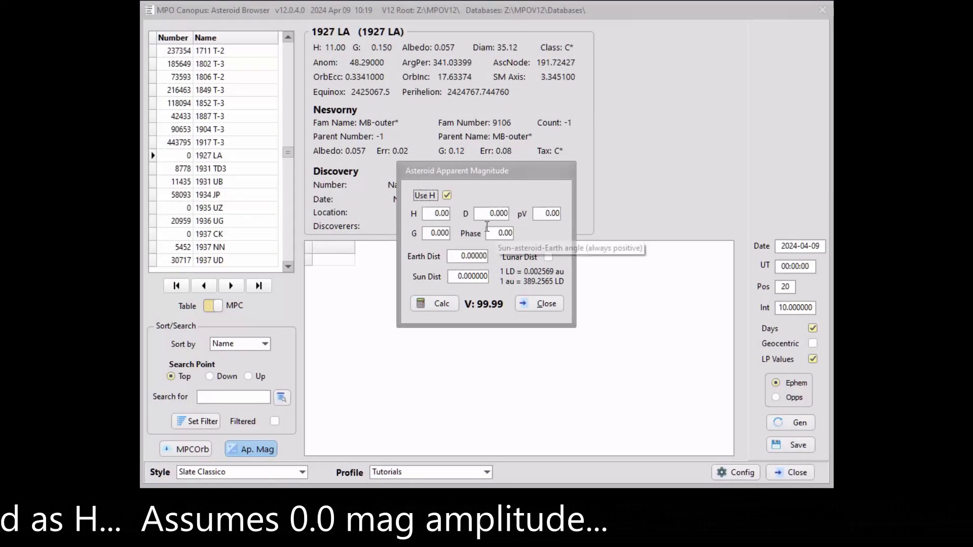
Enter H 18, albedo pV 0.2 and G 0.15 in the apparent magnitude calculator.
click(441, 213)
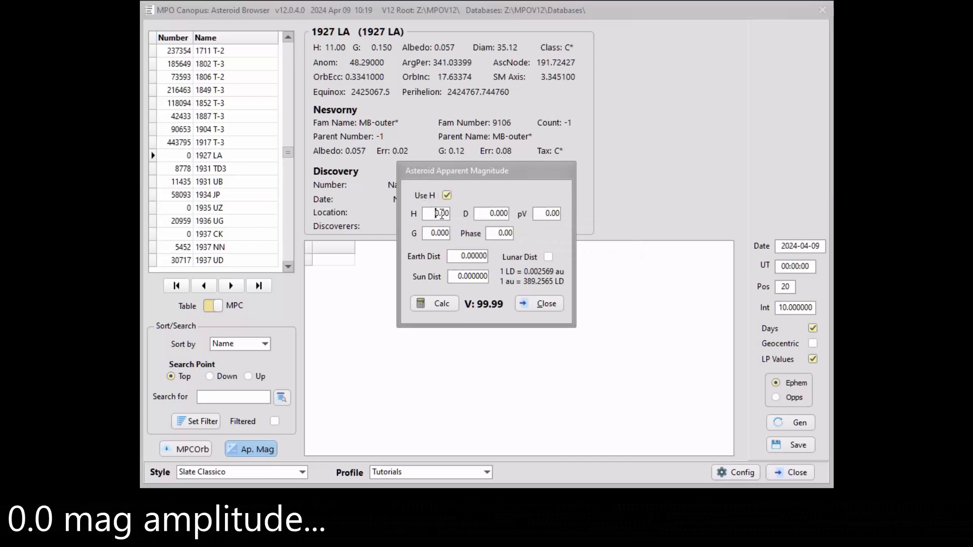
double_click(442, 214)
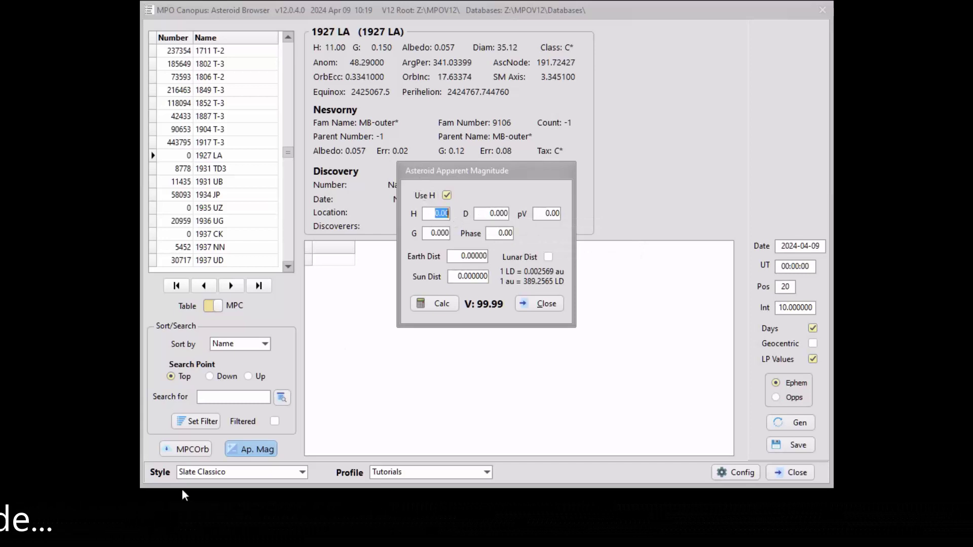
text(18)
key(Tab)
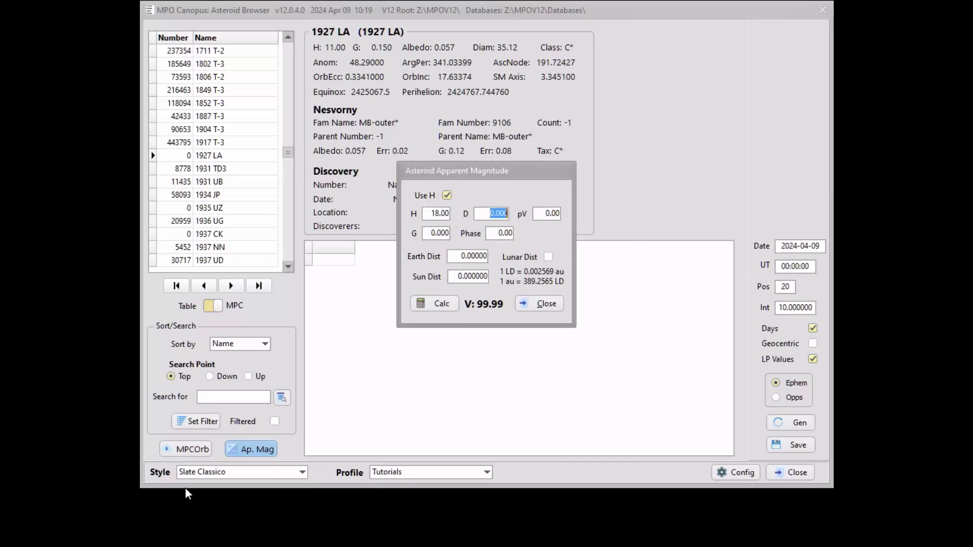
key(Tab)
text(0.2)
key(Tab)
text(0.15)
key(Tab)
Enter phase 30, Earth distance 1.005 and Sun distance 1.003, calculate V 19.32, then close.
text(30)
key(Tab)
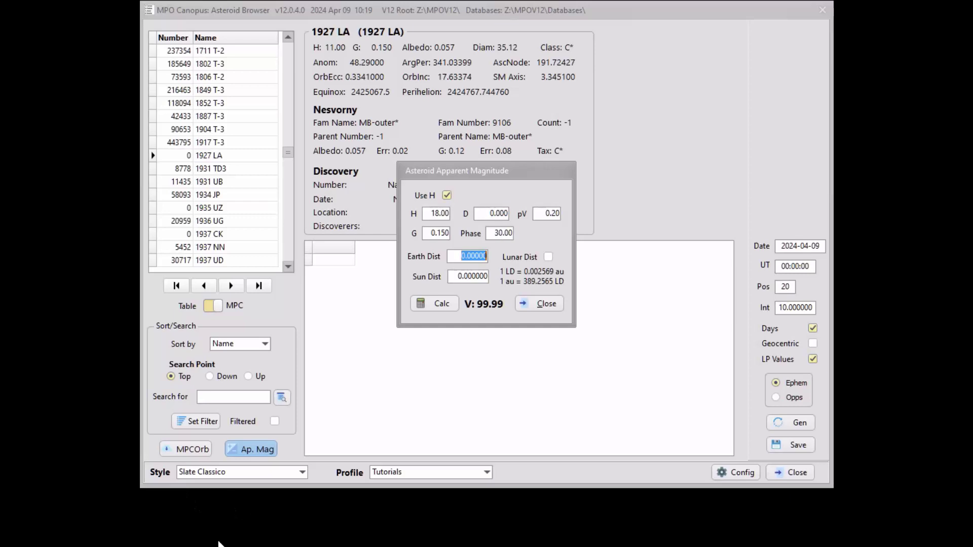
text(1.00500)
key(Tab)
key(Tab)
text(1)
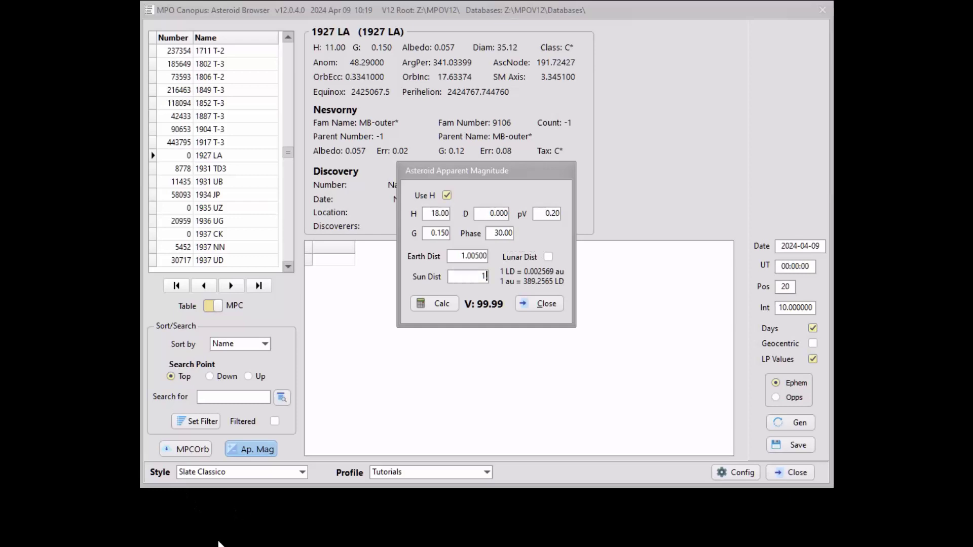
text(.00300)
text(0)
click(440, 305)
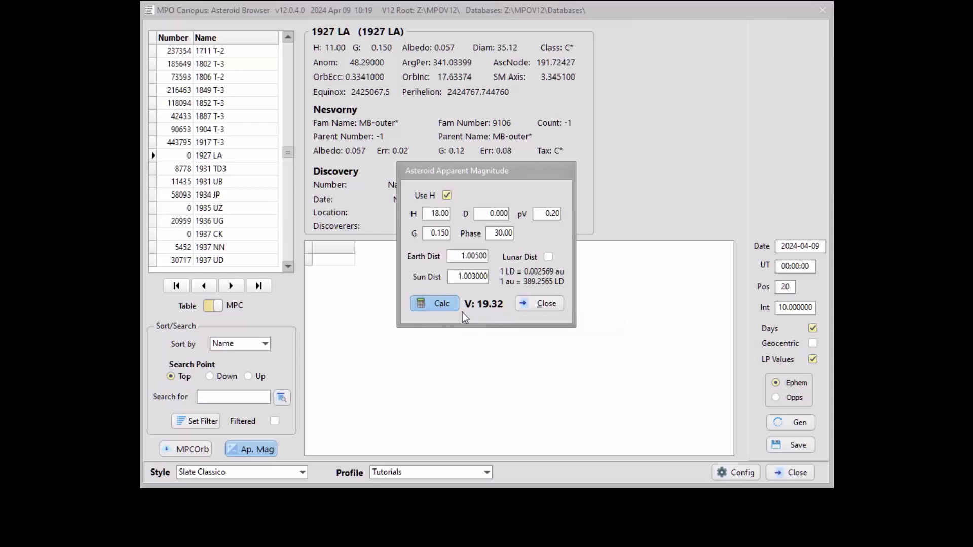
click(542, 303)
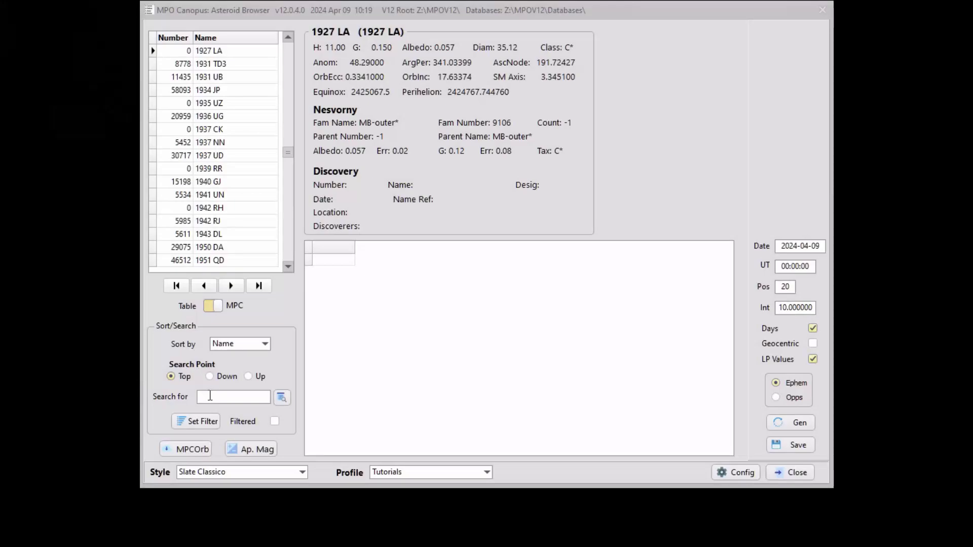
Search for 'Margaretmiller' to display asteroid (70030) Margaretmiller's details.
text(Ma)
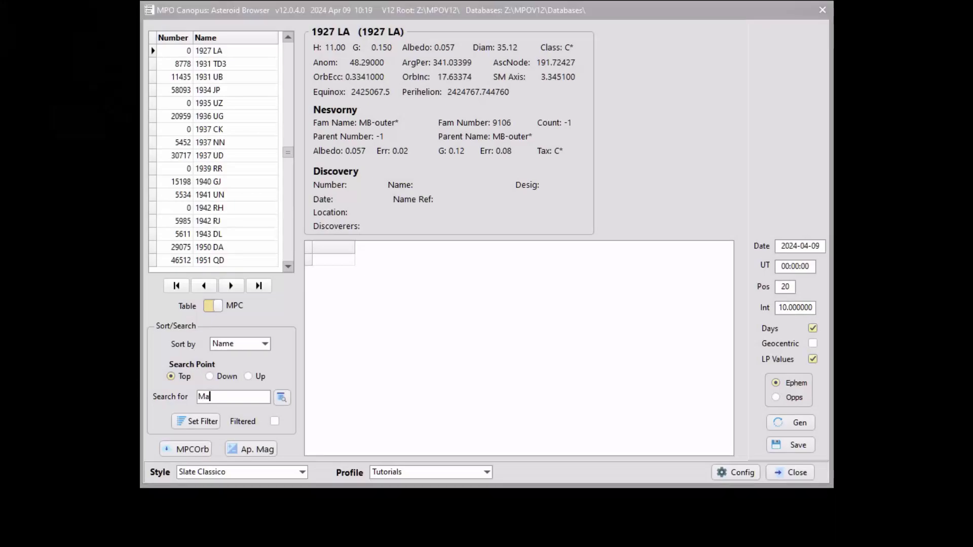
text(rgaretmiller)
key(Return)
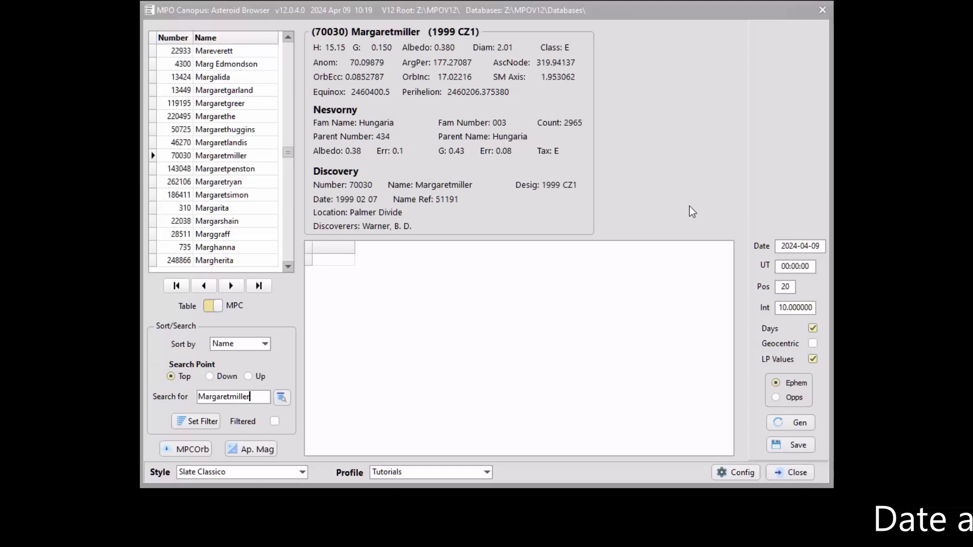
Enter ephemeris date 20240501, UT 0400, 20 positions and interval 1.0000.
click(799, 245)
double_click(800, 246)
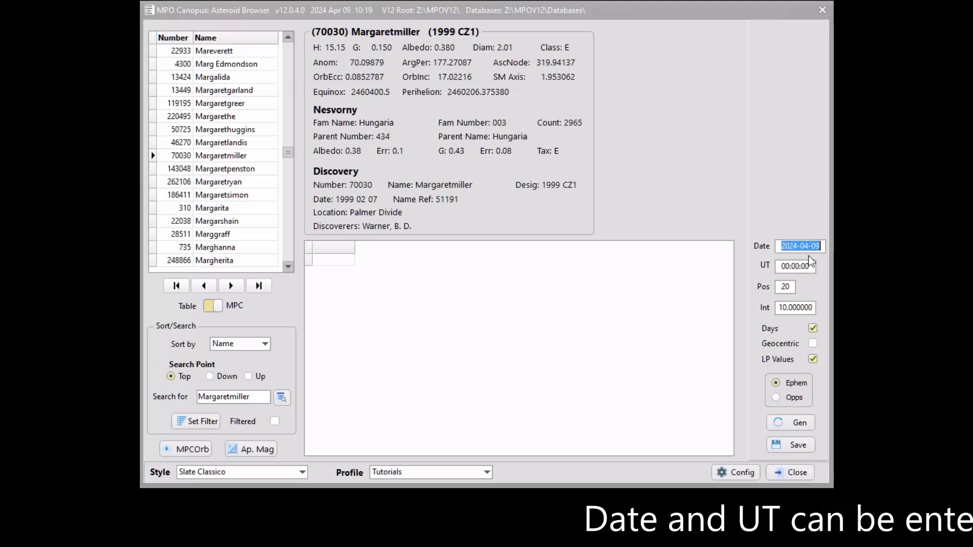
text(20240501)
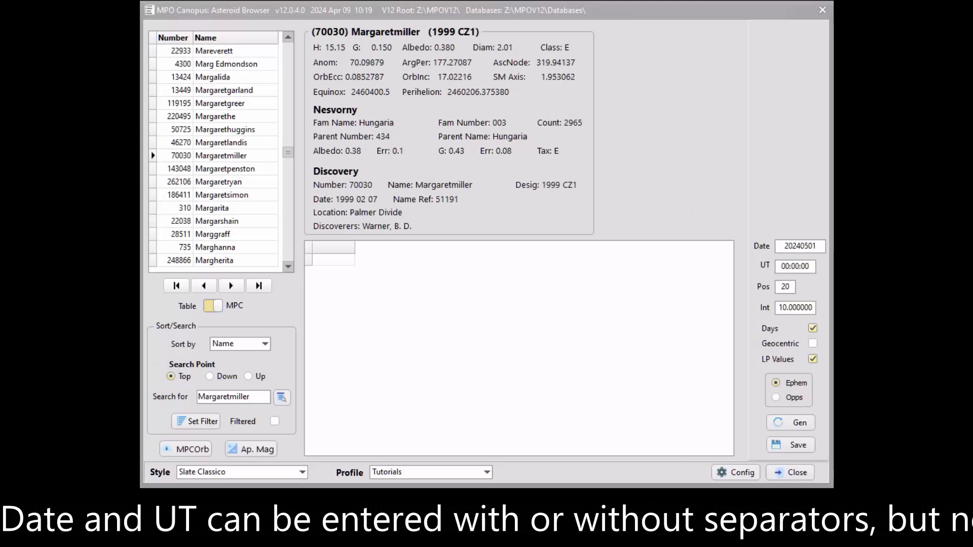
key(Tab)
text(0400)
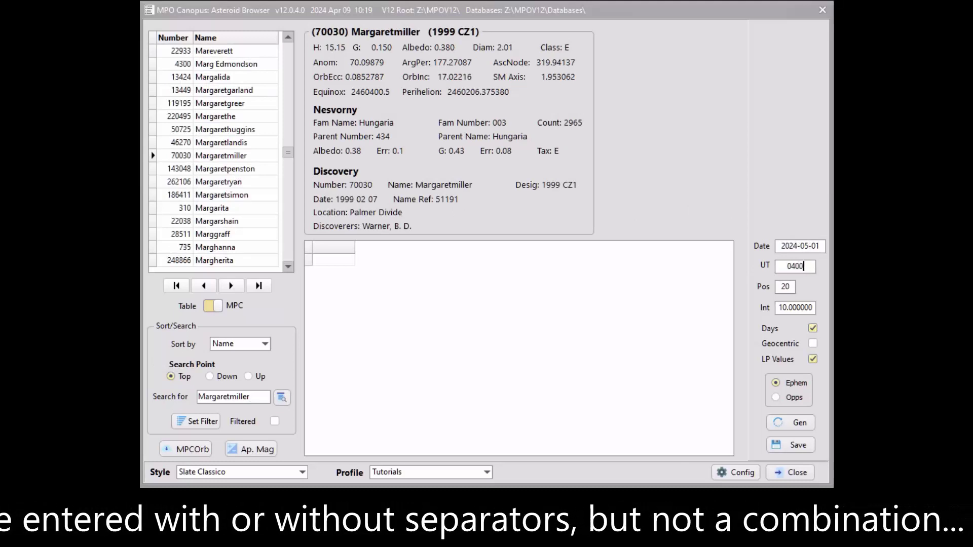
key(Tab)
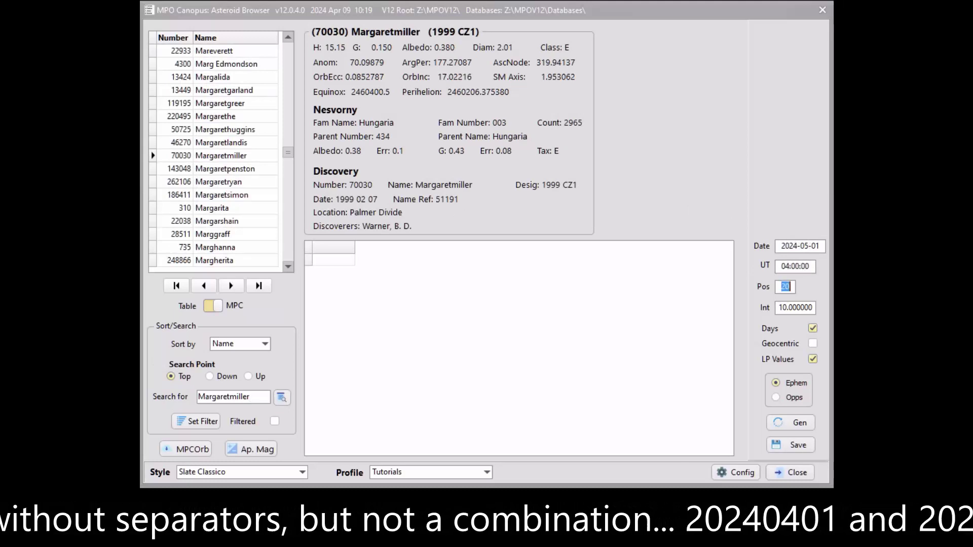
text(20)
key(Tab)
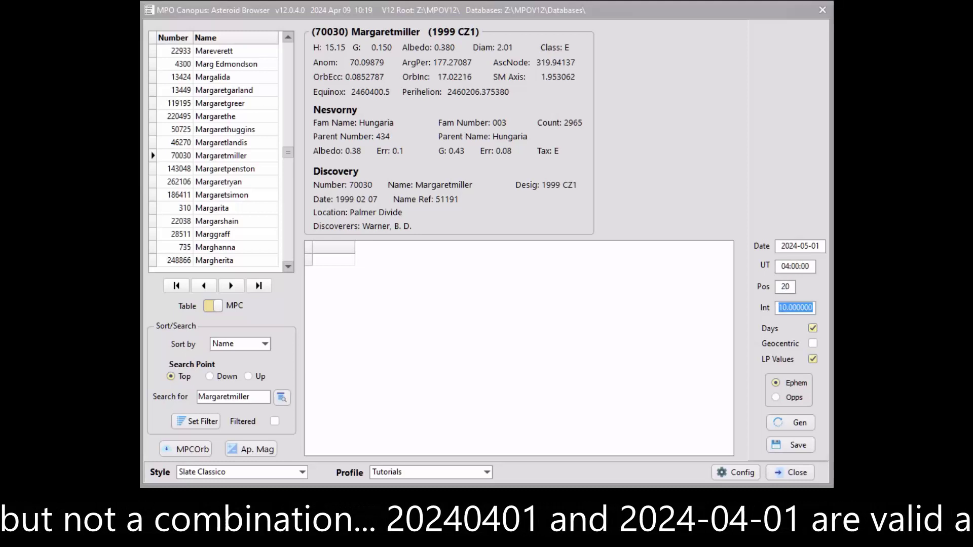
text(1.0000)
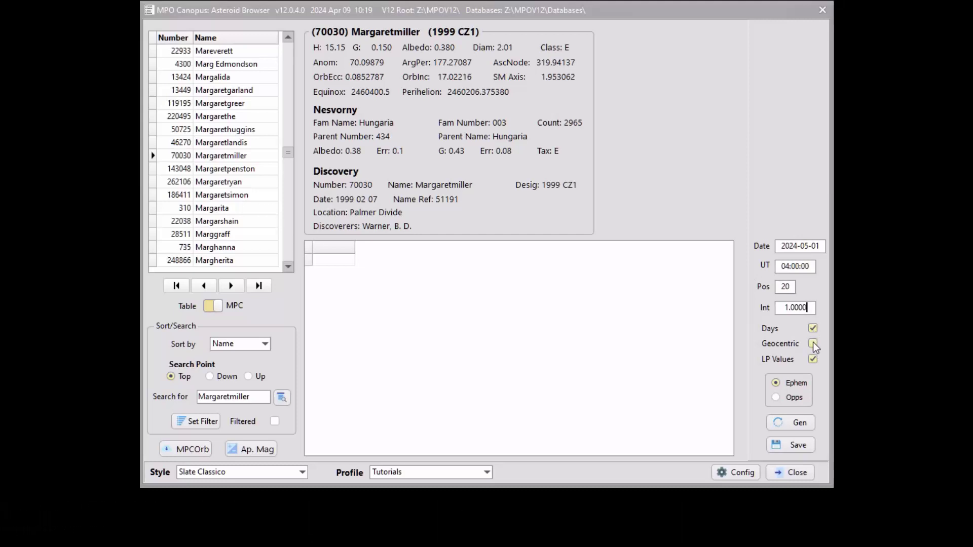
Toggle geocentric positions and keep LP Values switched on.
click(813, 342)
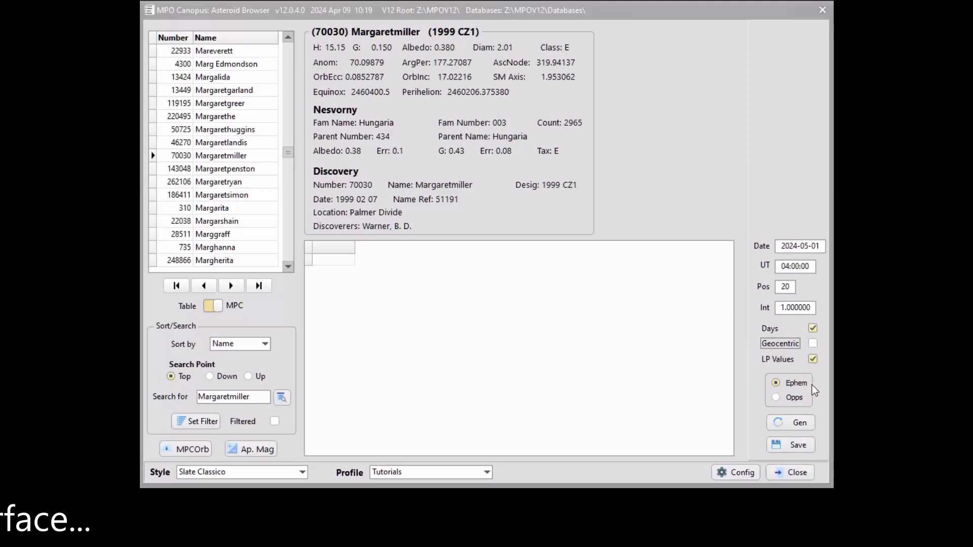
click(812, 359)
click(812, 360)
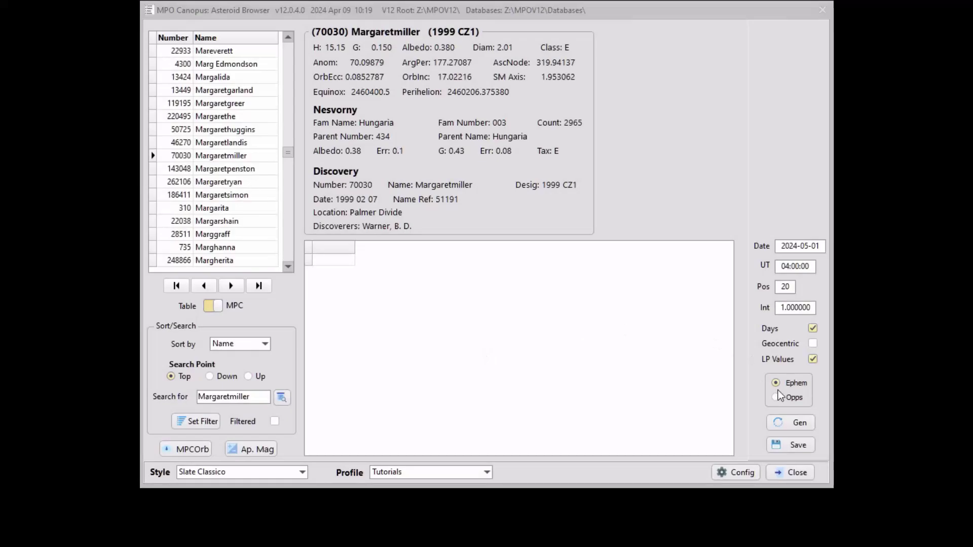
Generate Margaretmiller's ephemeris and scroll across to its Mag, Phase, Alt and Az columns and back.
click(793, 423)
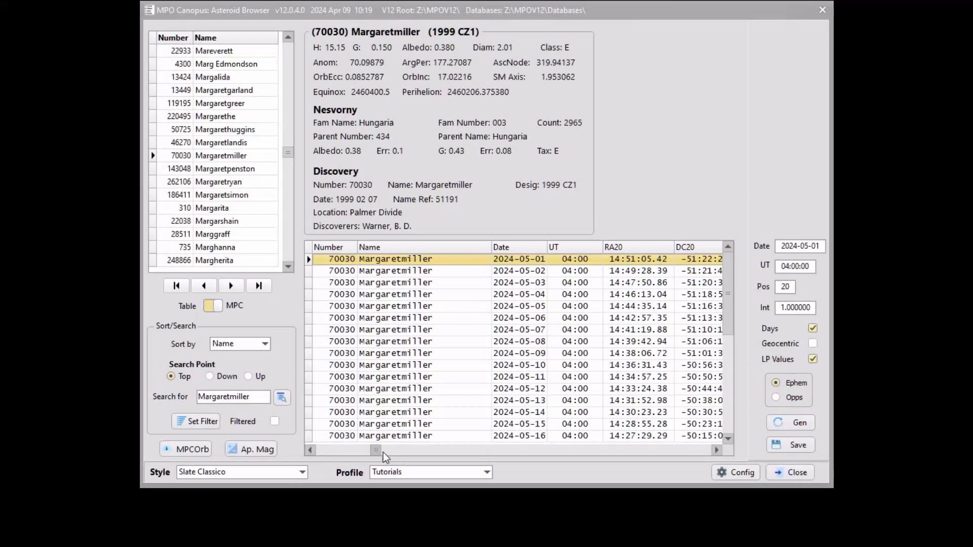
drag(383, 452, 452, 449)
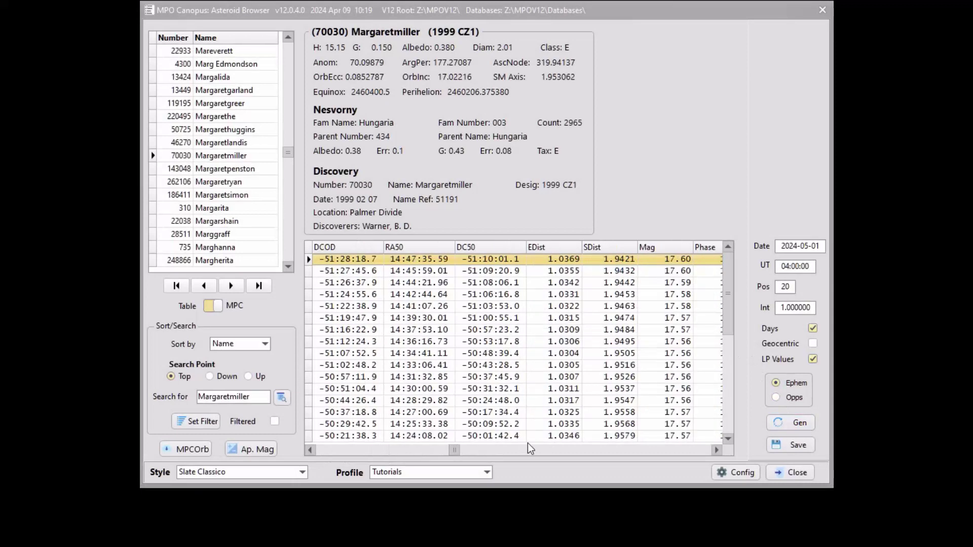
click(543, 441)
click(559, 449)
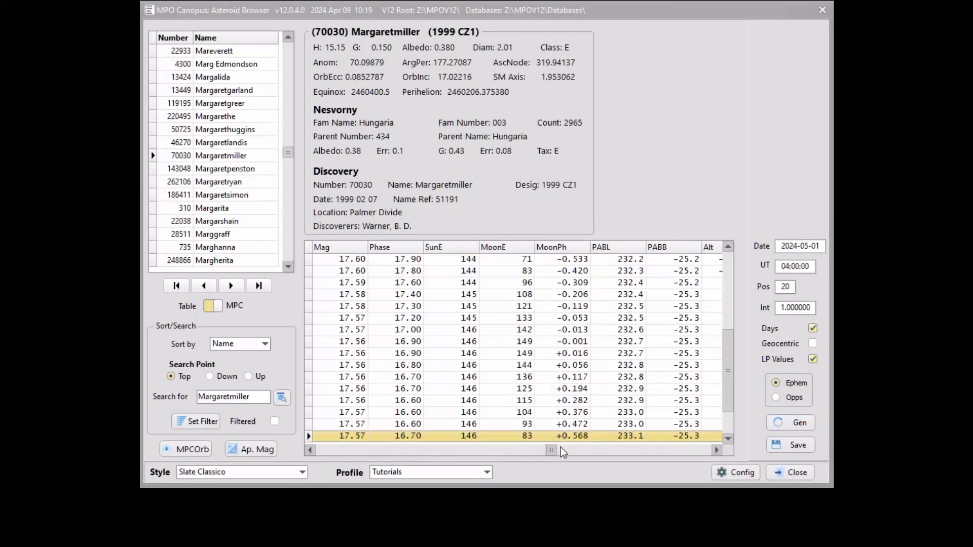
click(621, 449)
click(329, 452)
click(326, 452)
click(326, 452)
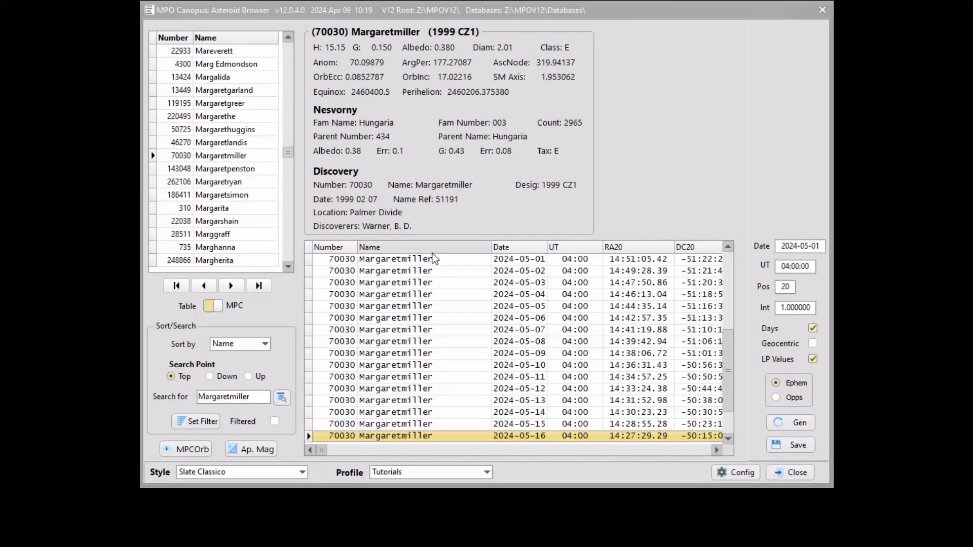
right_click(448, 266)
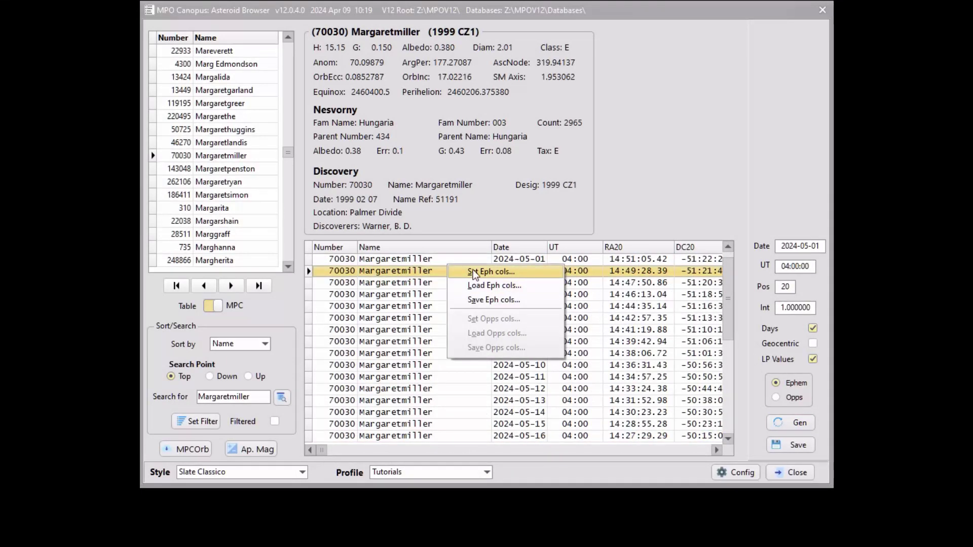
In the enlarged ephemeris Columns Editor, hide Z, Y, X, GalLat, GalLong, EthLat and EthLong.
click(474, 272)
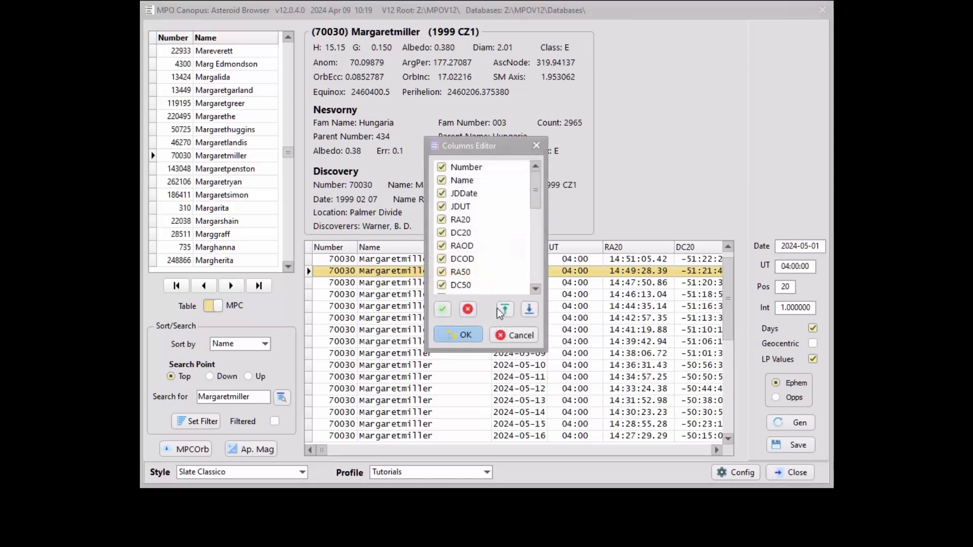
drag(499, 349, 503, 498)
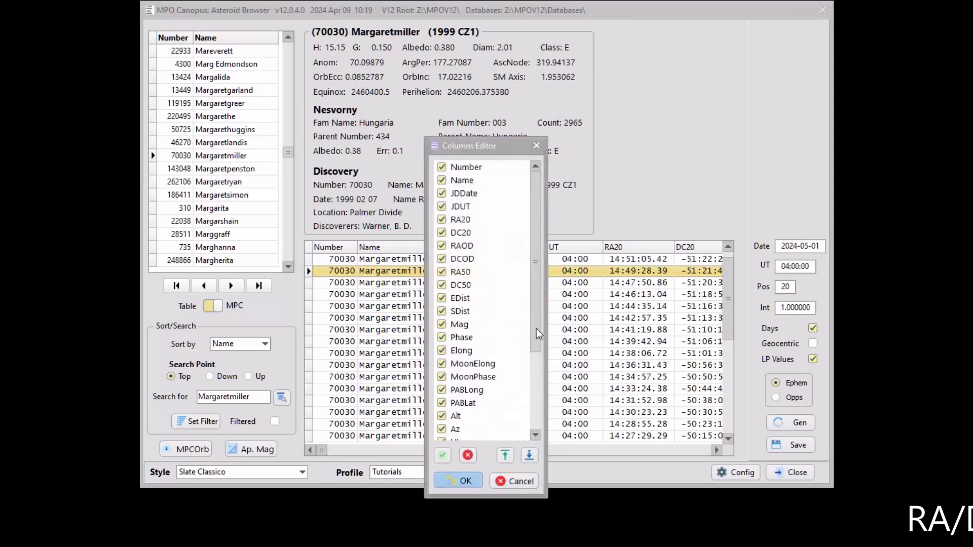
drag(536, 328, 546, 425)
click(443, 430)
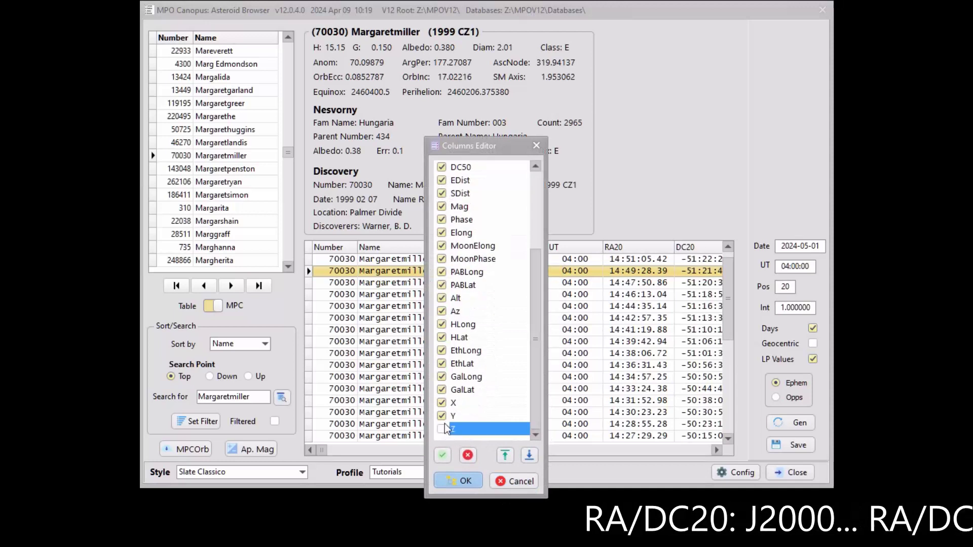
click(444, 416)
click(442, 401)
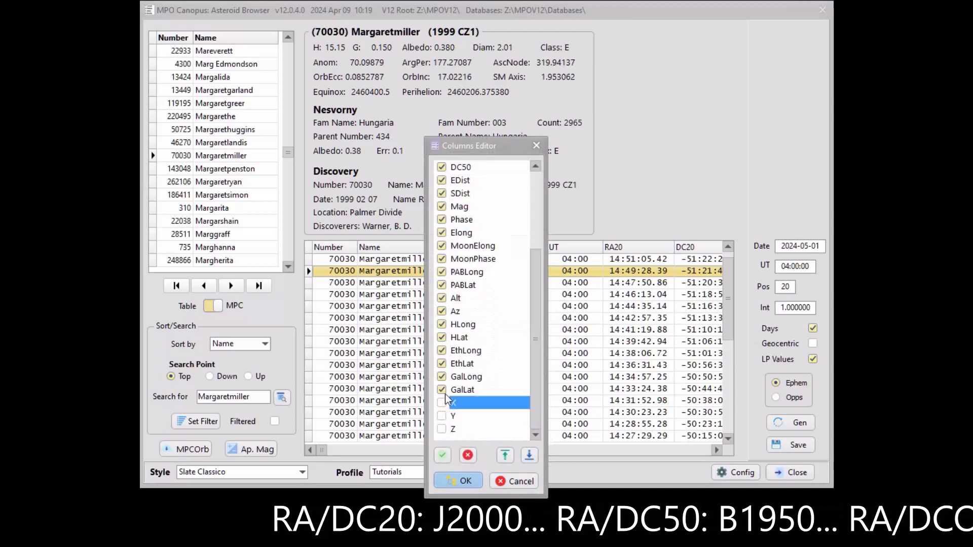
click(443, 388)
click(444, 380)
click(441, 360)
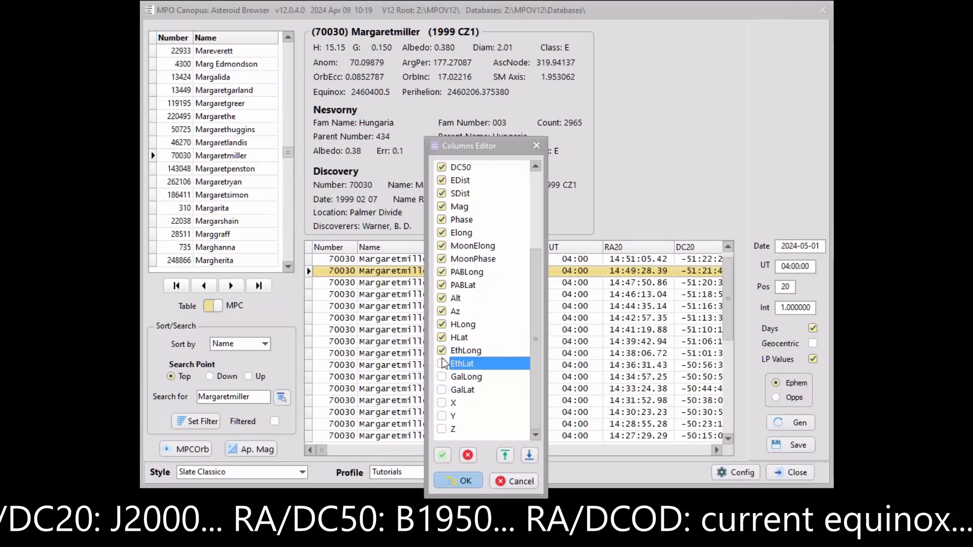
click(442, 351)
Hide the HLat, HLong, PABLat, PABLong, DC50, DCOD and EDist columns.
click(441, 337)
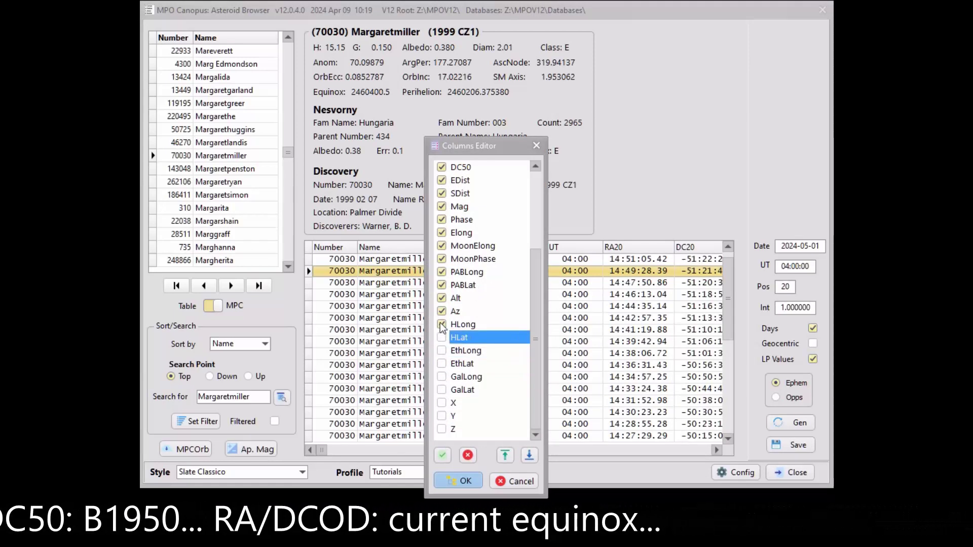
click(441, 324)
click(442, 285)
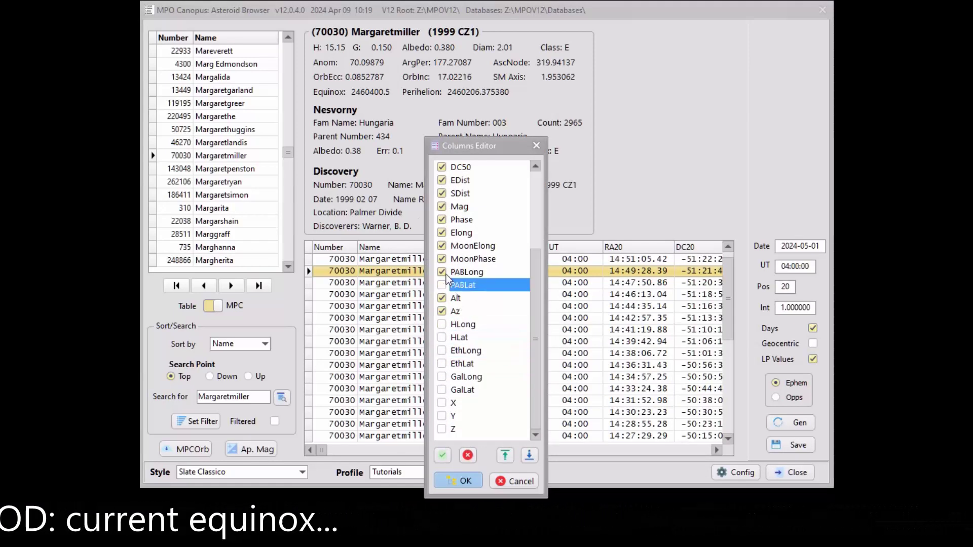
click(444, 272)
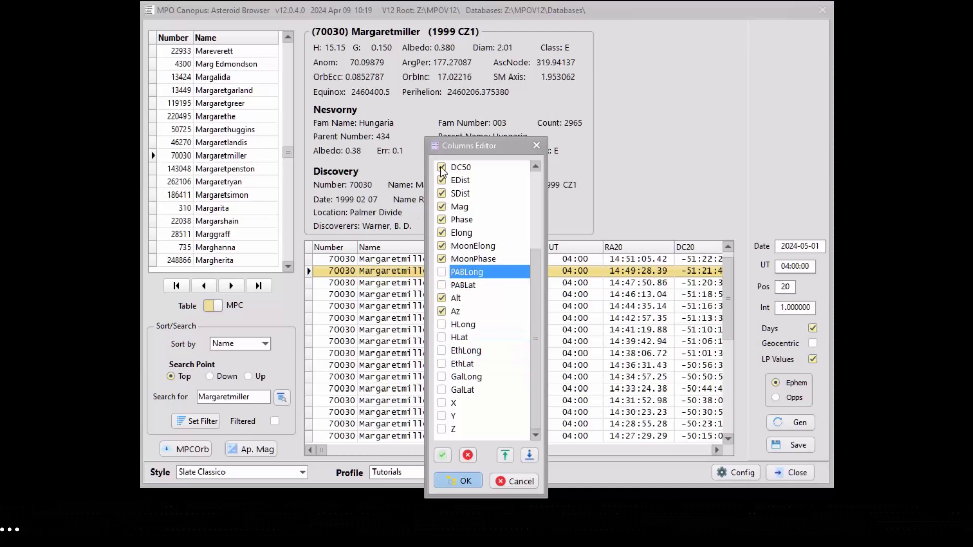
scroll(458, 202, up, 3)
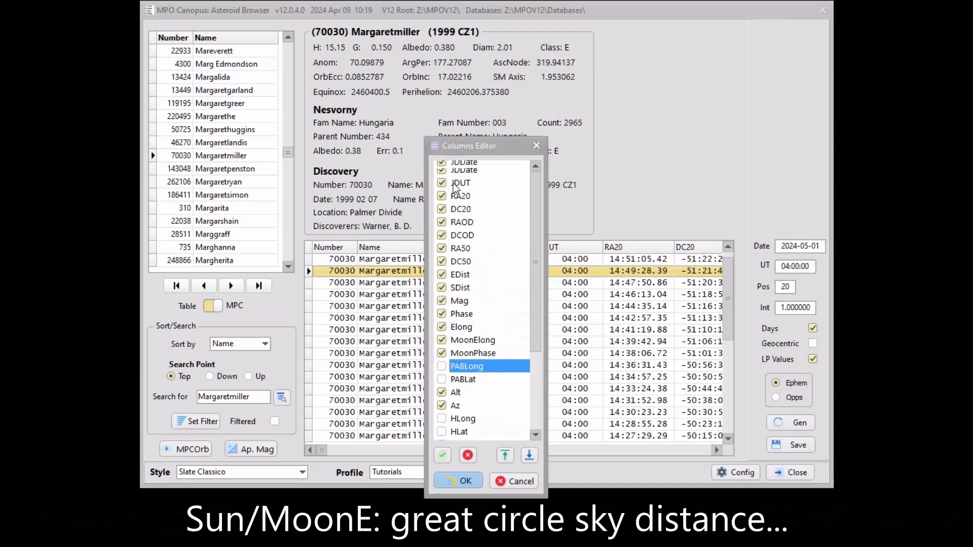
click(441, 284)
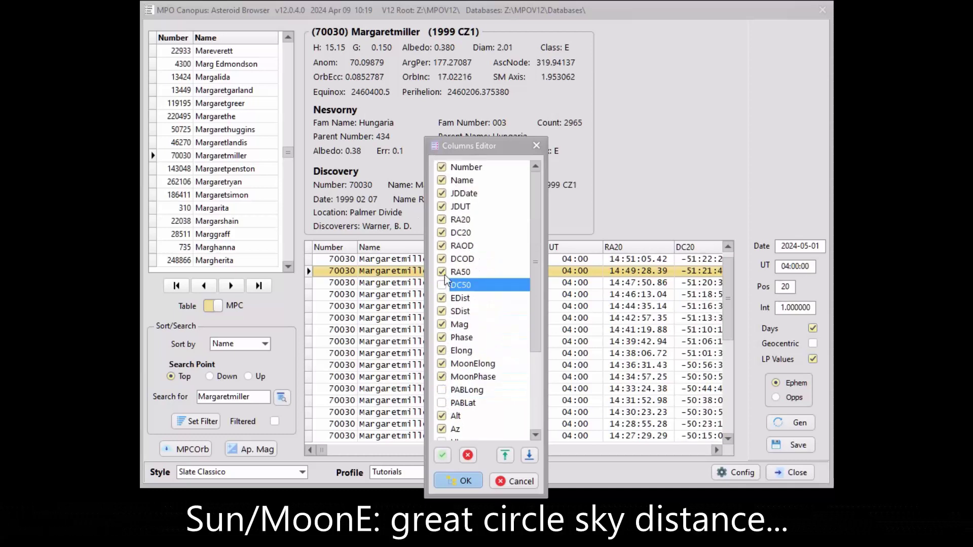
click(442, 260)
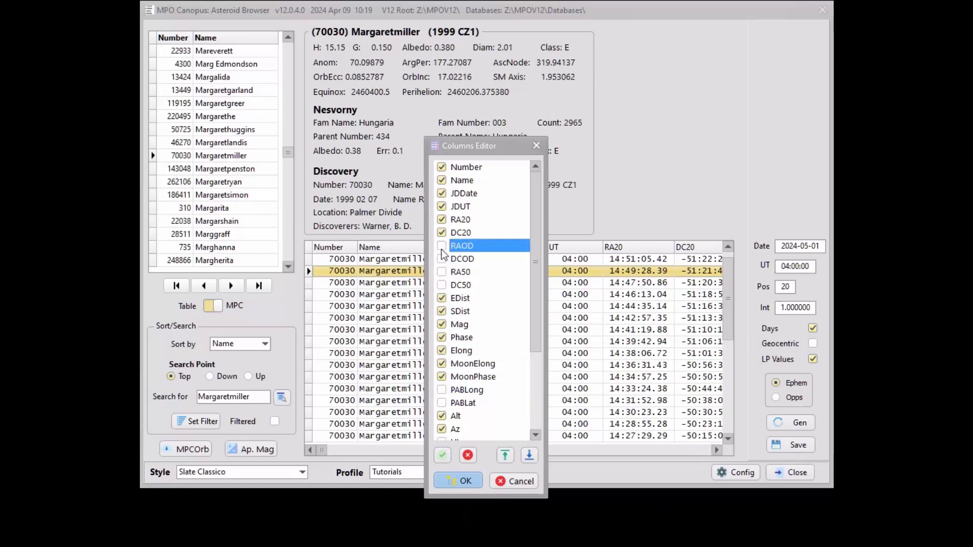
click(442, 298)
Hide SDist and move the Mag column up to just below DC20.
click(442, 311)
click(459, 325)
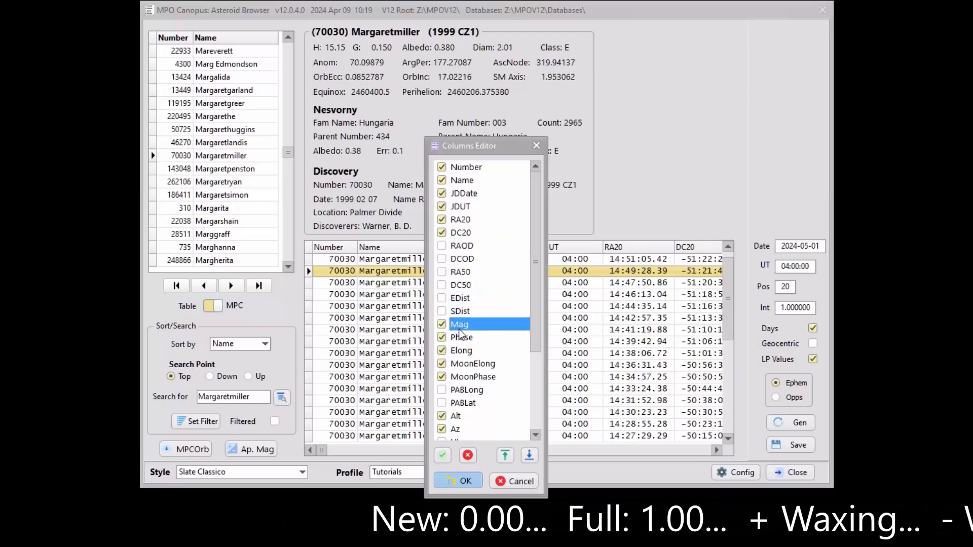
click(505, 455)
click(504, 455)
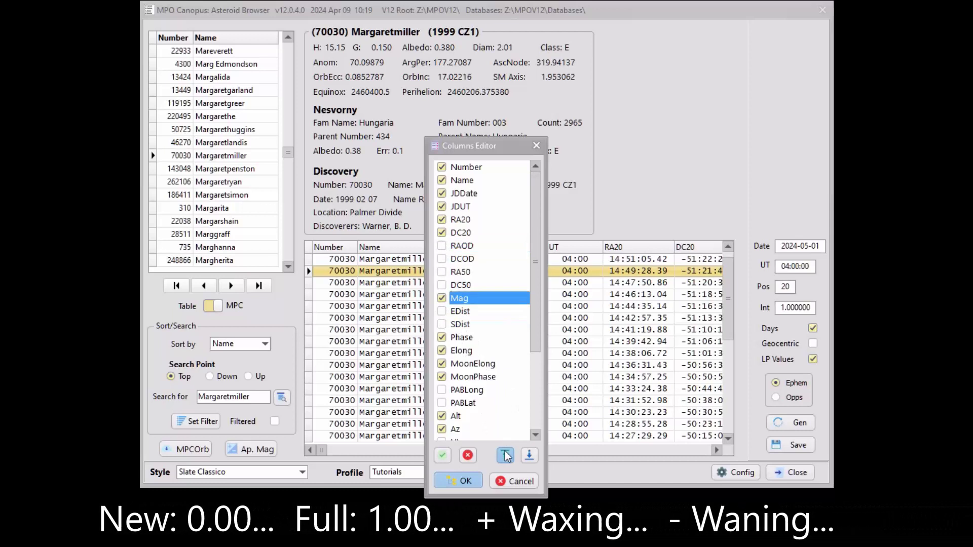
click(505, 455)
click(505, 455)
click(505, 455)
click(504, 455)
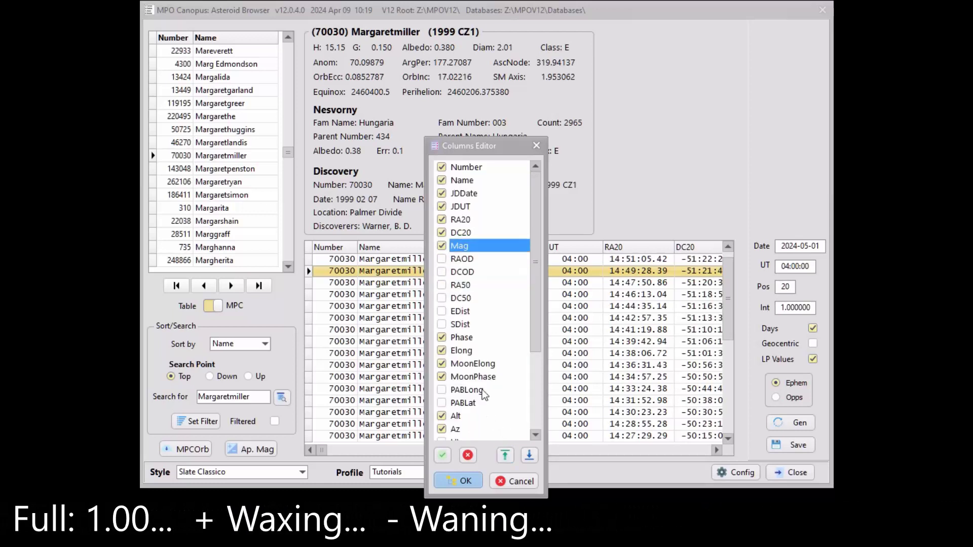
Move the Phase column up to just below Mag.
click(461, 337)
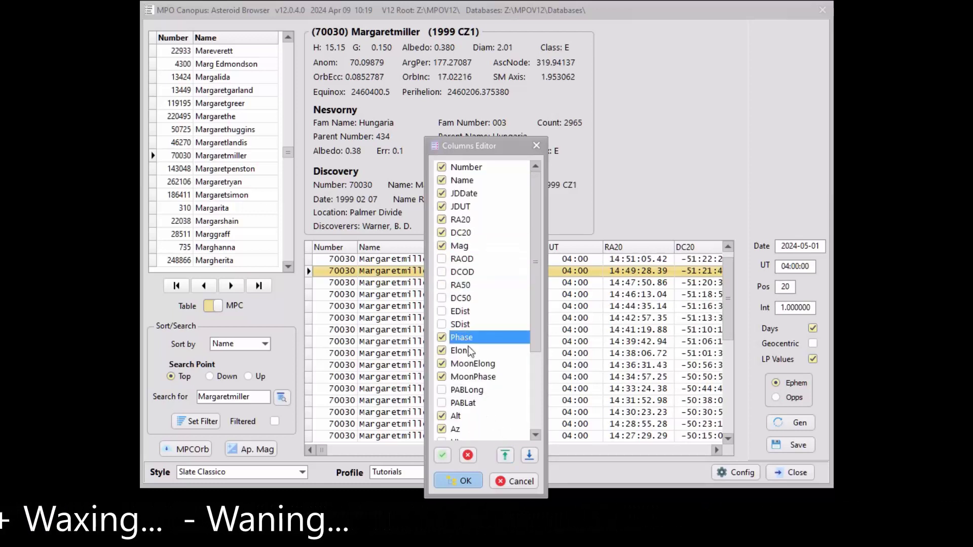
click(505, 455)
click(504, 455)
click(504, 455)
click(505, 455)
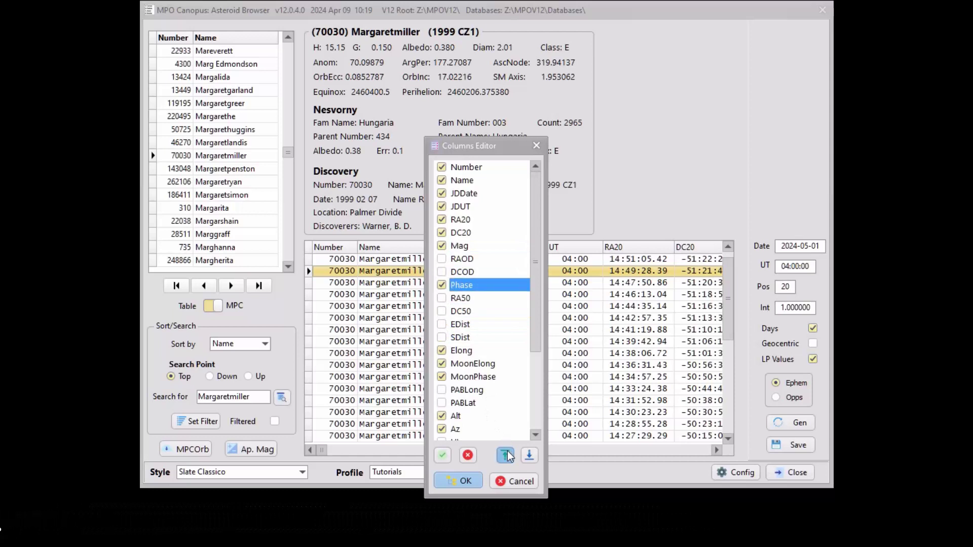
click(505, 455)
click(505, 455)
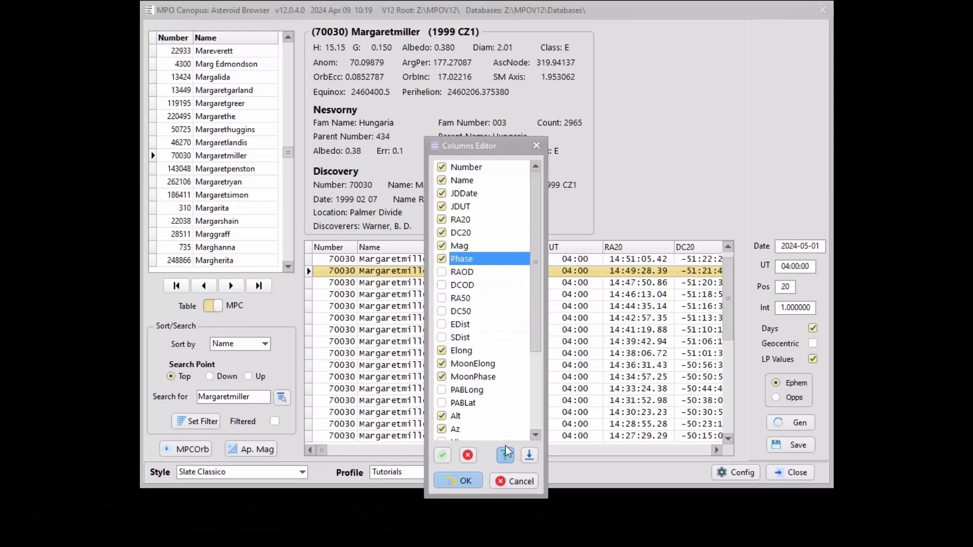
Move the Elong column up to just below Phase.
click(460, 353)
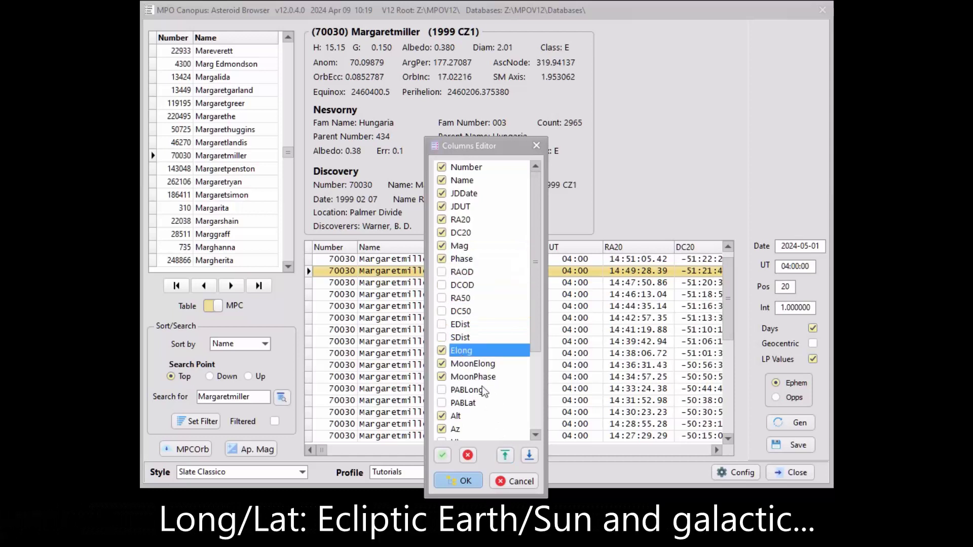
click(504, 455)
click(505, 455)
click(504, 455)
click(505, 455)
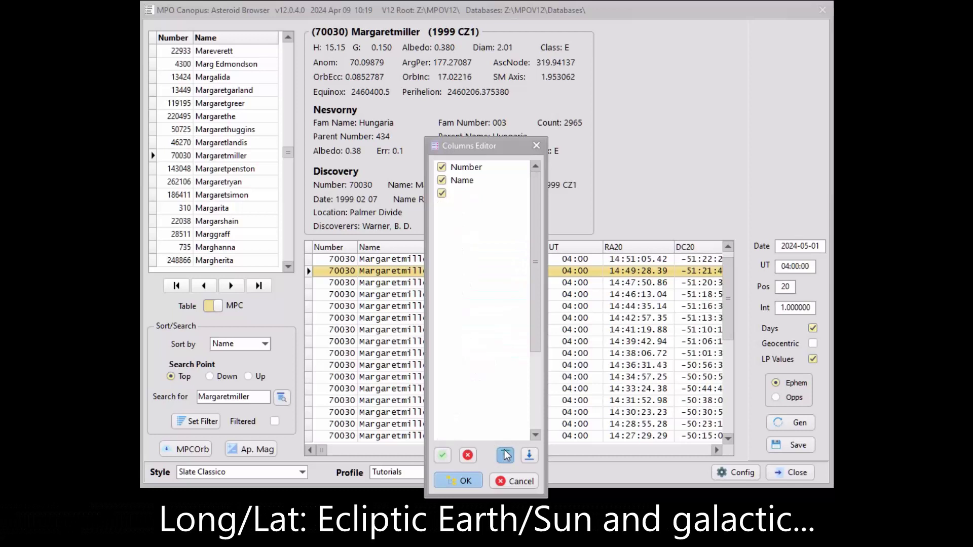
click(505, 455)
click(504, 455)
click(468, 365)
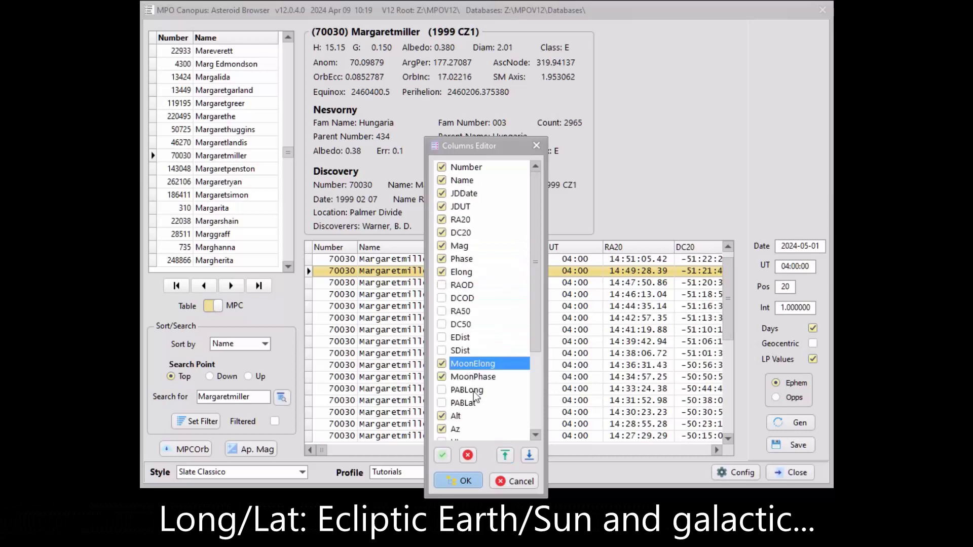
Place MoonElong just below Elong and MoonPhase just below MoonElong.
click(505, 455)
click(505, 455)
click(504, 454)
click(504, 455)
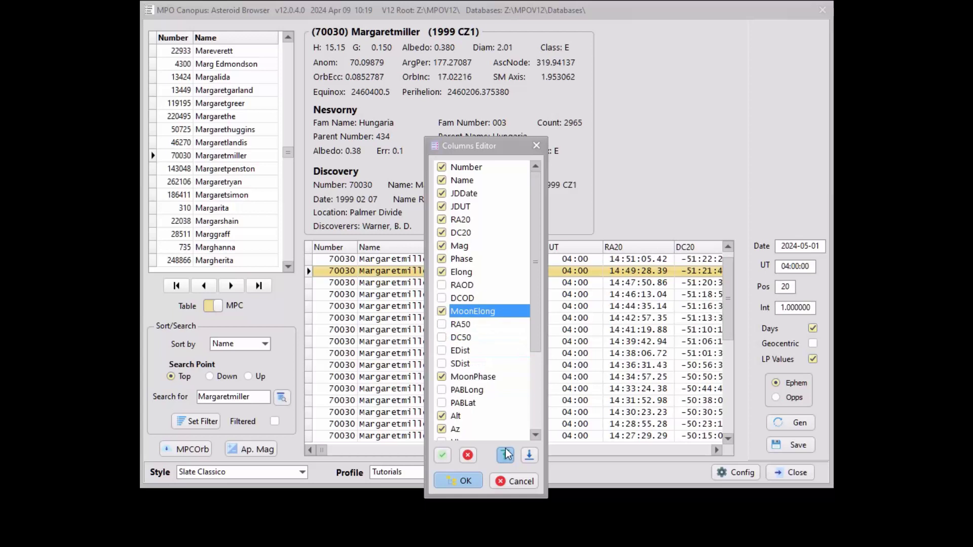
click(505, 454)
click(505, 455)
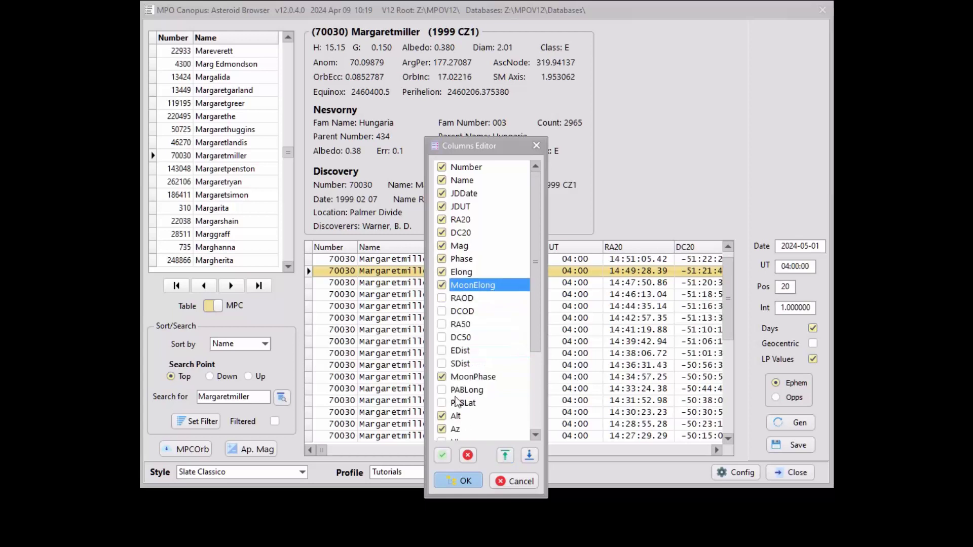
click(461, 377)
click(505, 455)
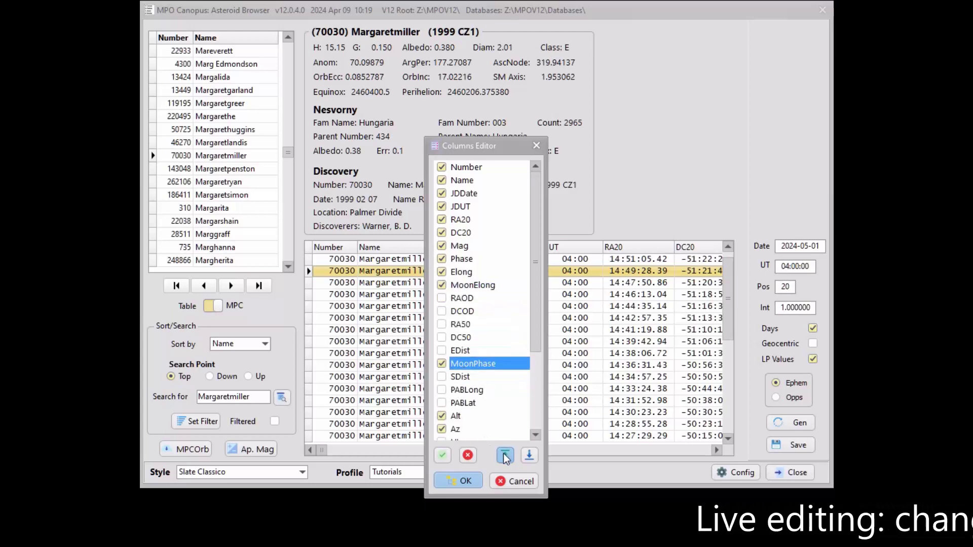
click(504, 455)
click(505, 455)
click(504, 455)
click(505, 455)
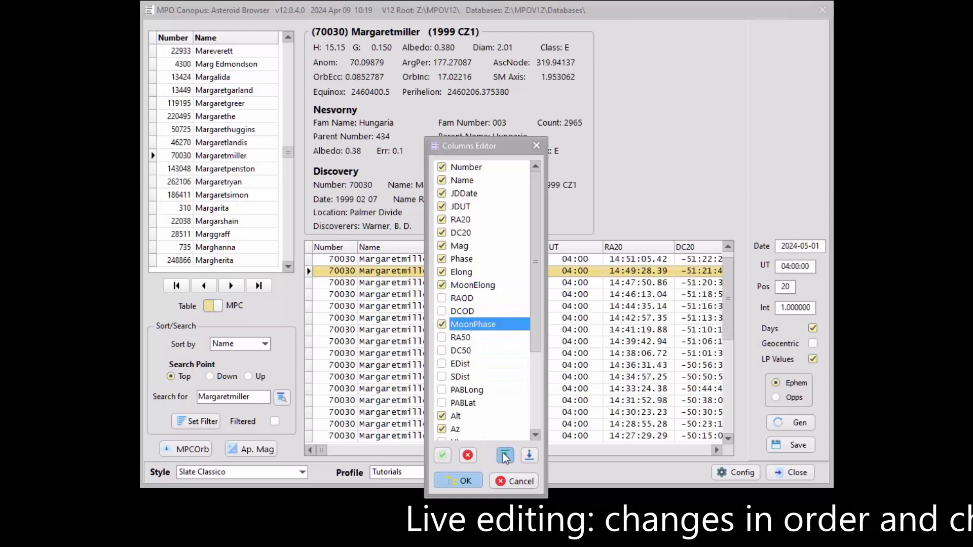
click(504, 455)
Move the Alt column up above MoonPhase, toward the Phase column.
click(473, 416)
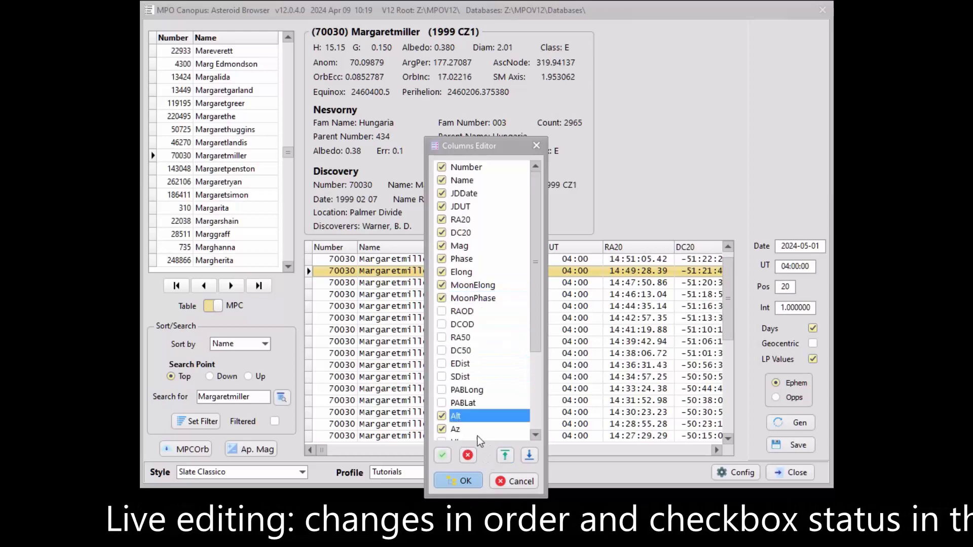
click(505, 455)
click(505, 455)
click(504, 455)
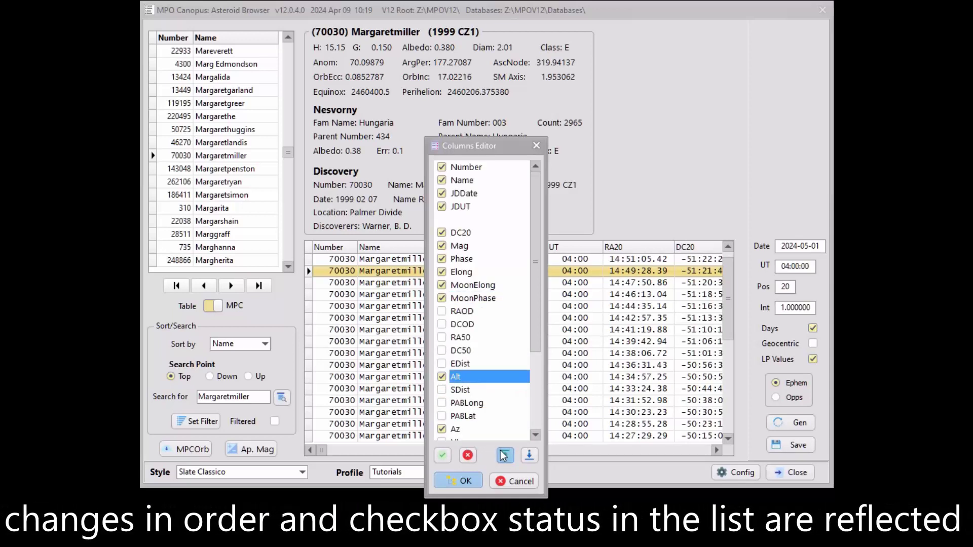
click(503, 455)
click(503, 455)
click(503, 455)
click(502, 455)
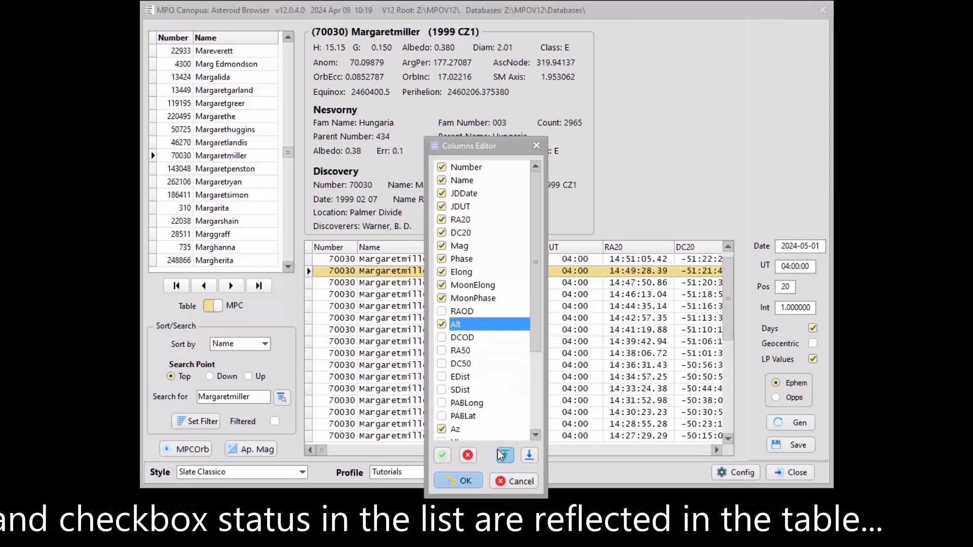
click(501, 454)
click(501, 454)
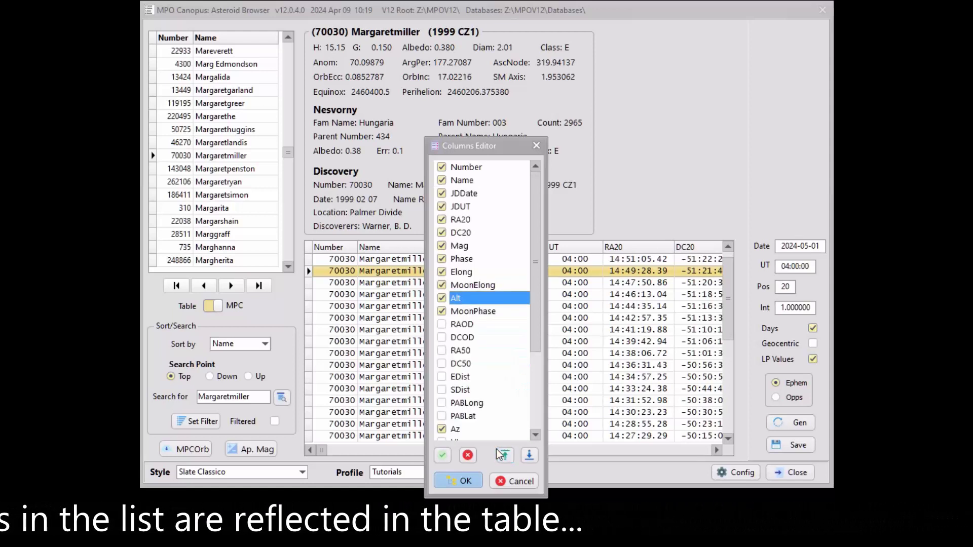
click(502, 455)
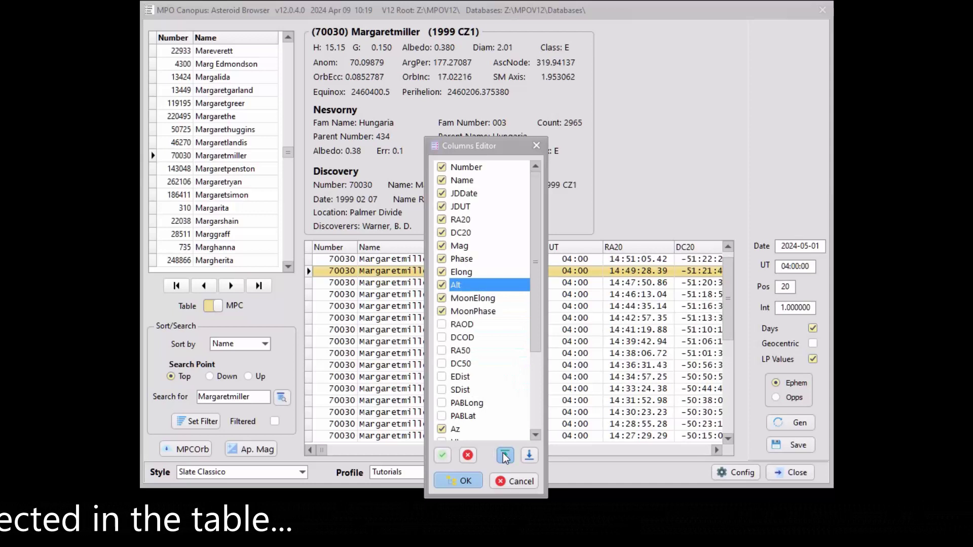
click(504, 455)
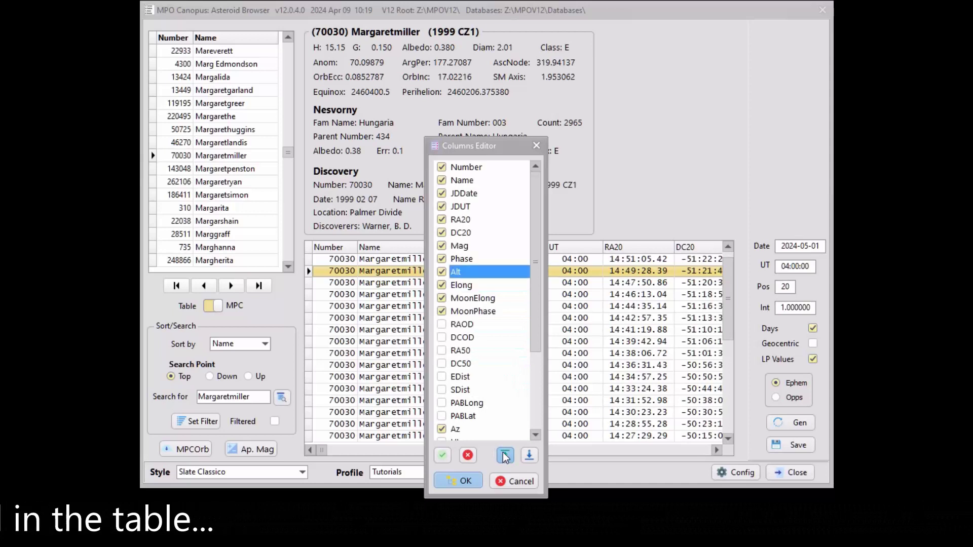
Move the Az column up to sit directly after Alt.
click(460, 429)
click(504, 456)
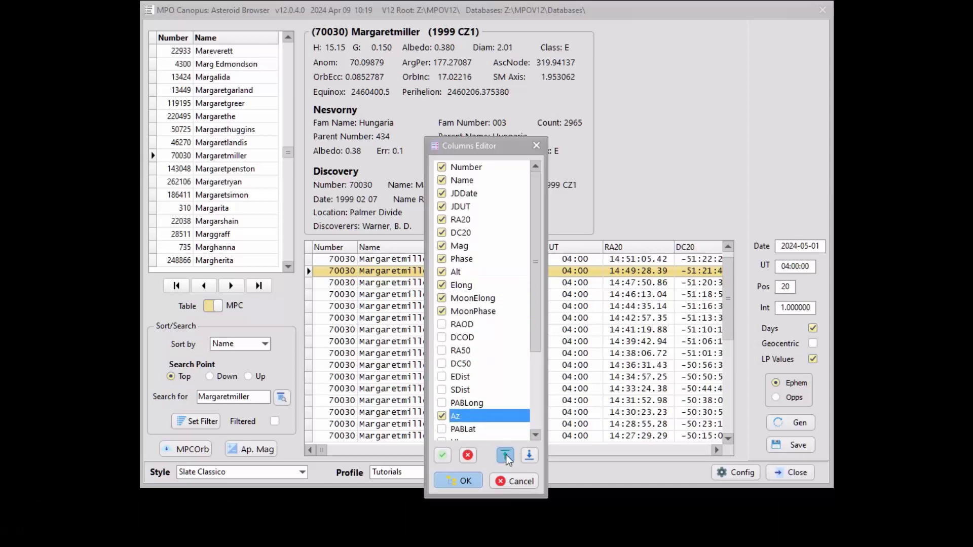
click(505, 456)
click(504, 456)
click(506, 456)
click(505, 456)
click(506, 456)
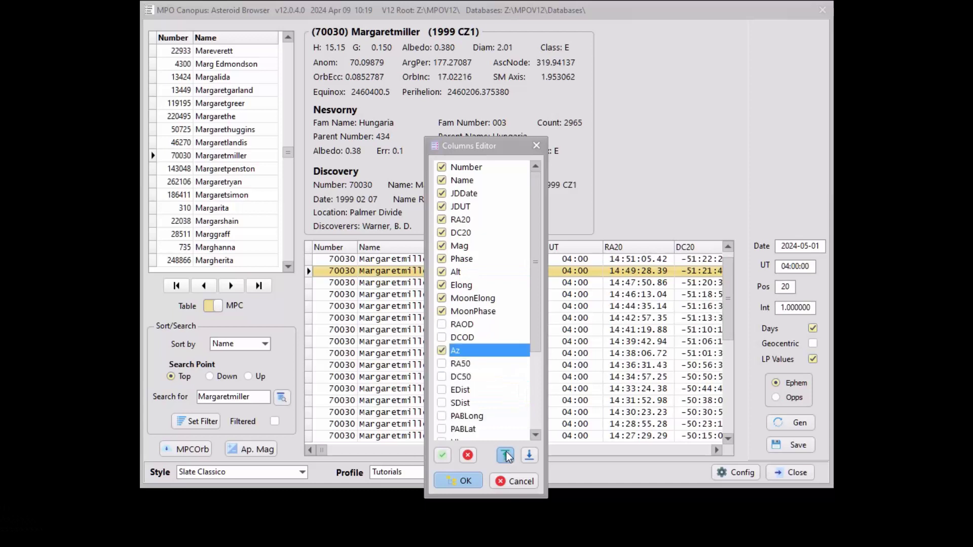
click(505, 456)
click(506, 456)
click(506, 456)
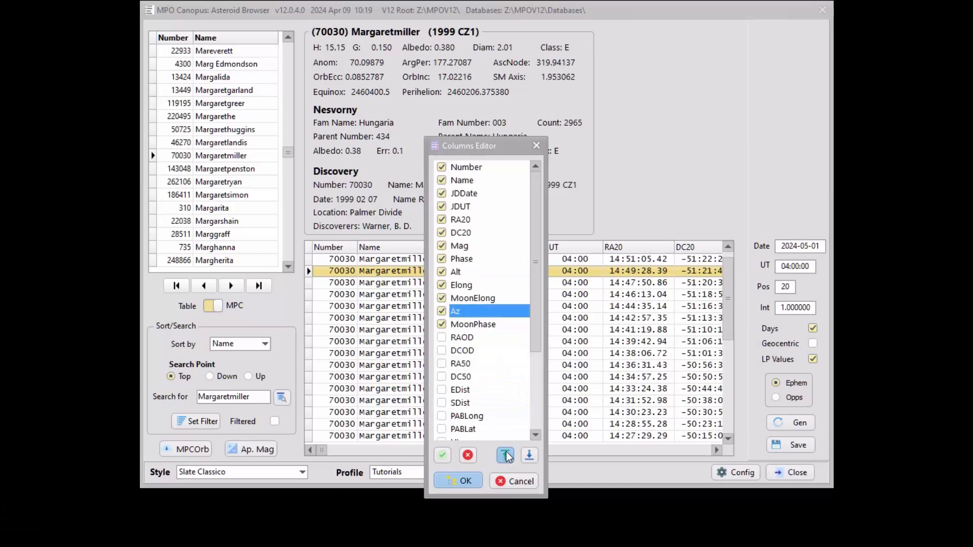
click(505, 456)
click(506, 456)
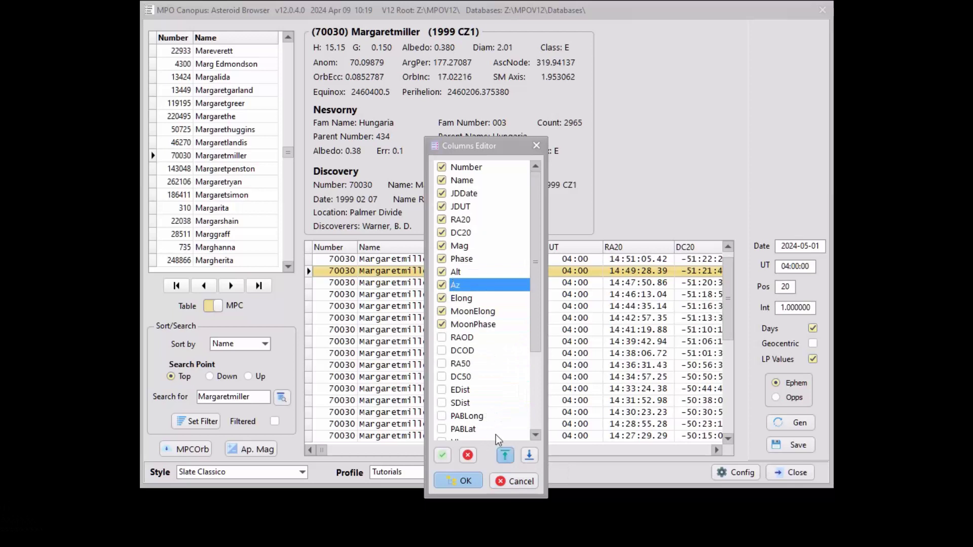
Keep Name right after Number, briefly moving it past JDDate and back, with the editor repositioned.
drag(477, 146, 305, 147)
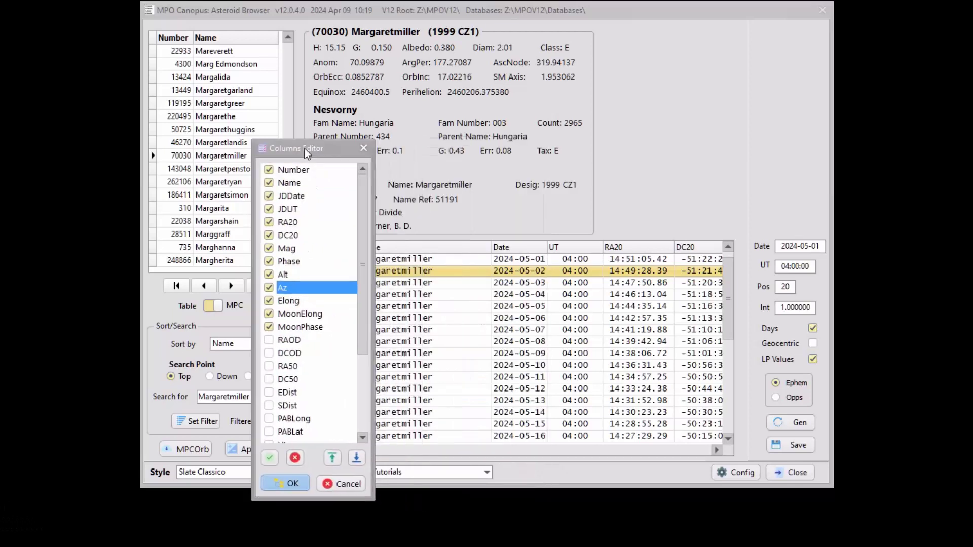
click(297, 184)
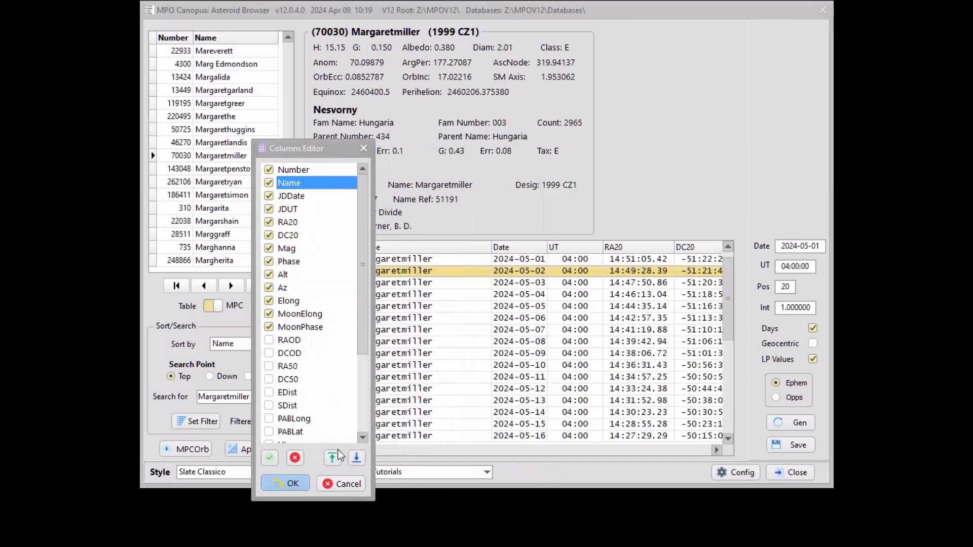
click(357, 458)
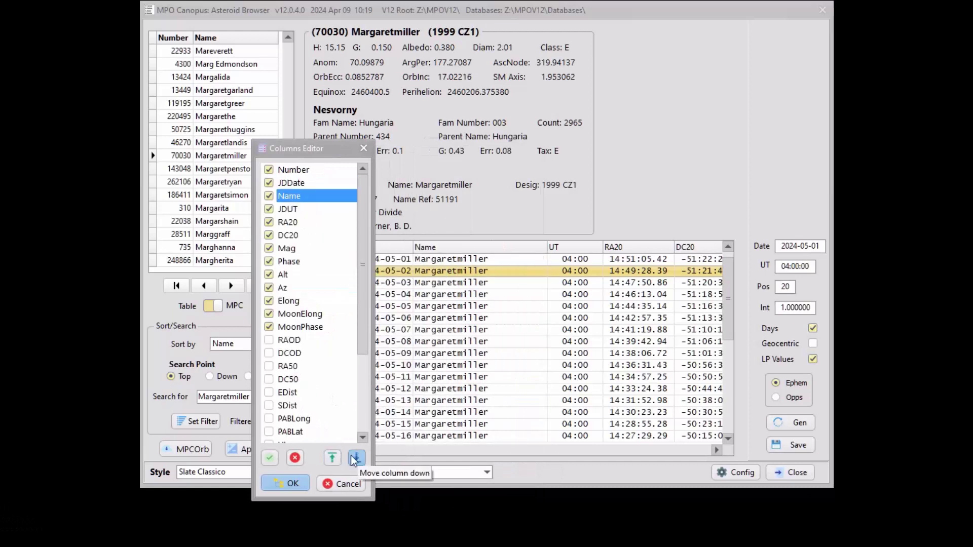
click(336, 461)
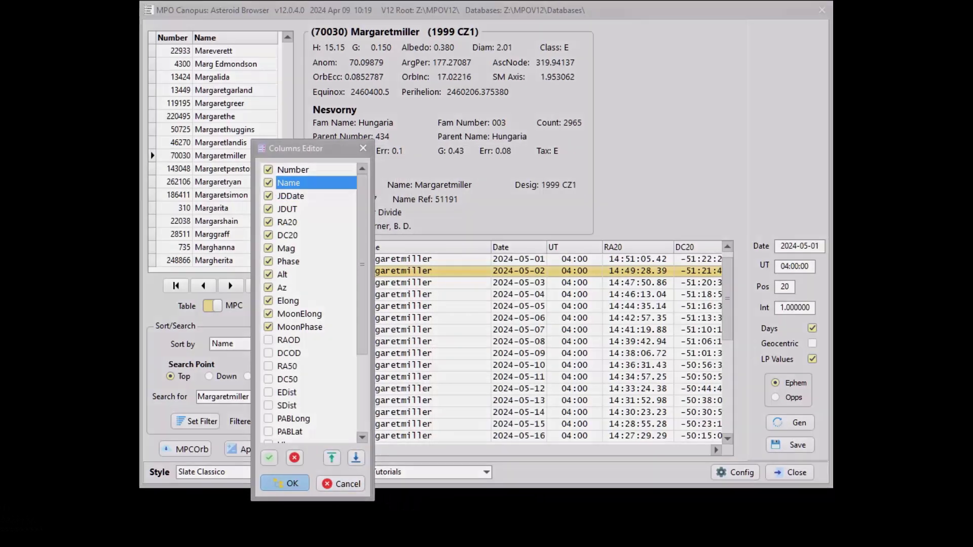
drag(304, 148, 403, 153)
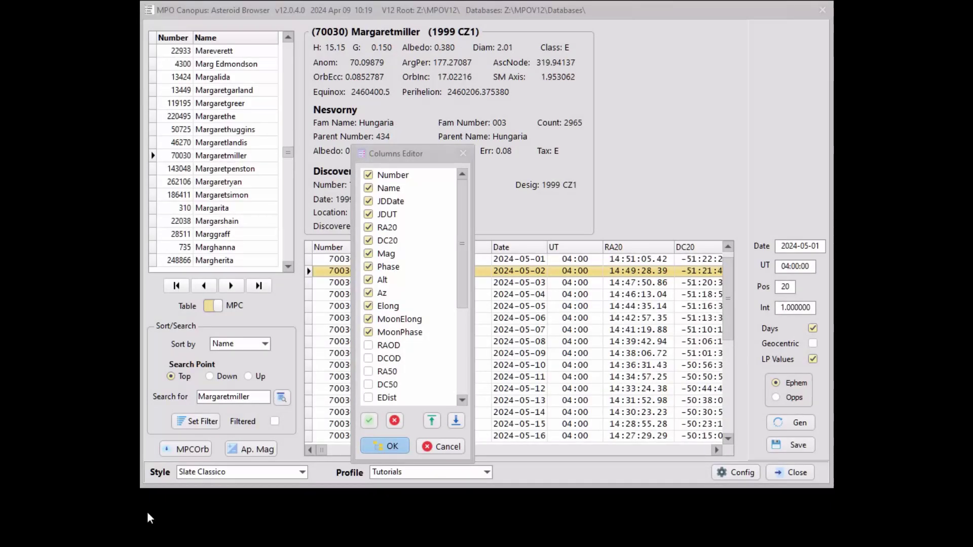
Apply the new column layout and resize the Name, UT, RA20 and DC20 column widths.
click(391, 444)
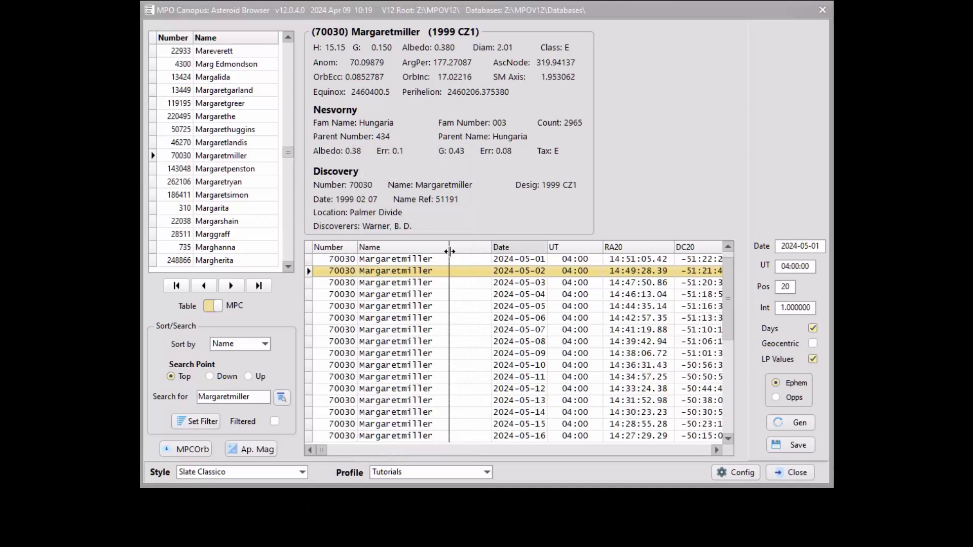
drag(444, 254, 443, 253)
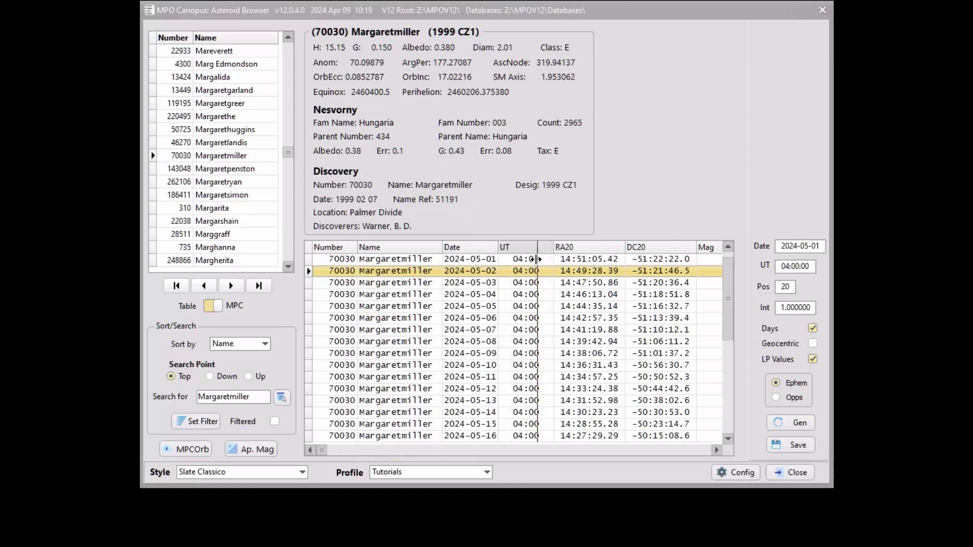
drag(537, 259, 537, 259)
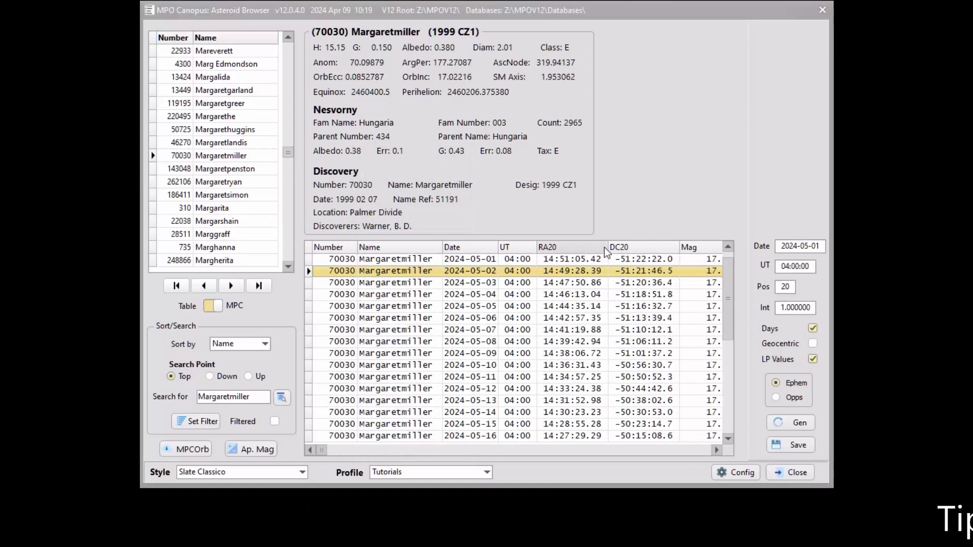
drag(608, 251, 594, 253)
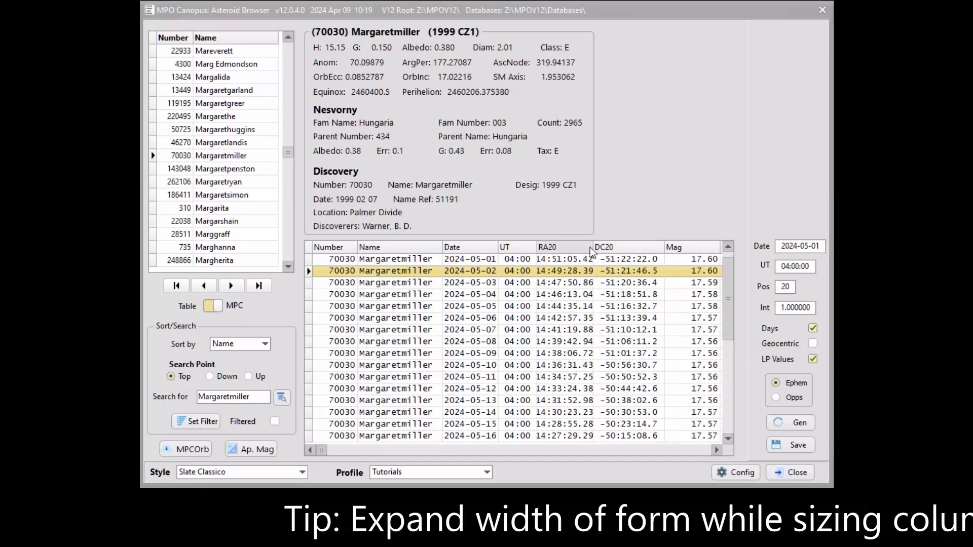
drag(592, 248, 595, 247)
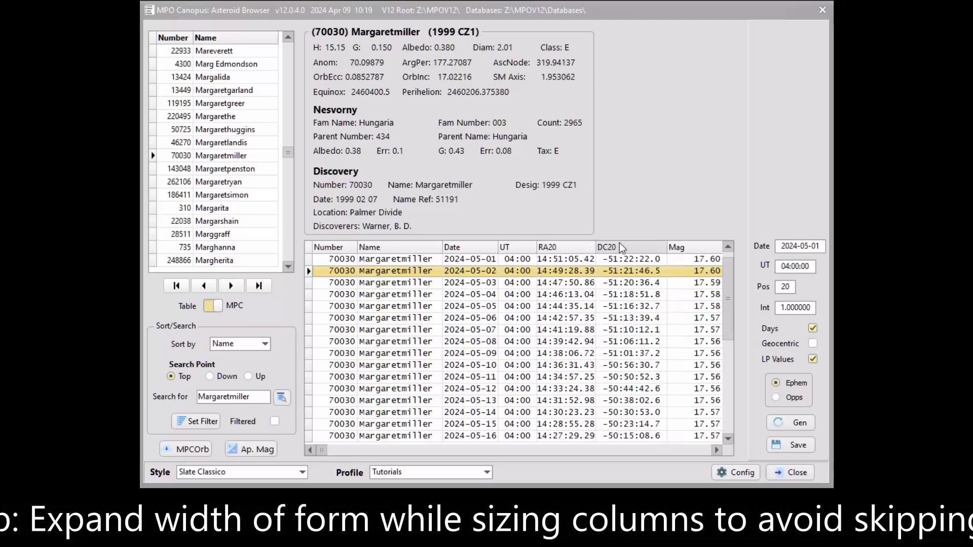
drag(666, 246, 697, 256)
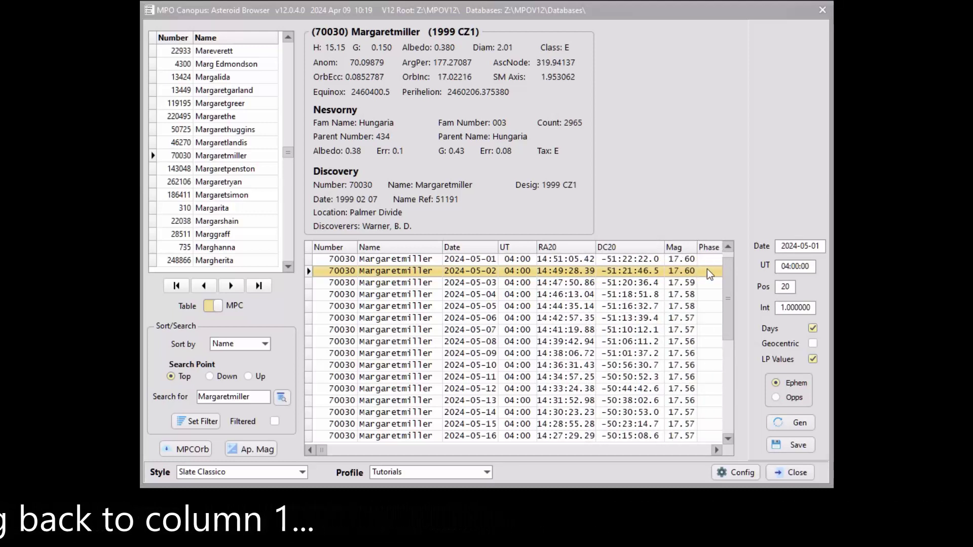
Sort the ephemeris by Phase and narrow the Phase column.
click(711, 251)
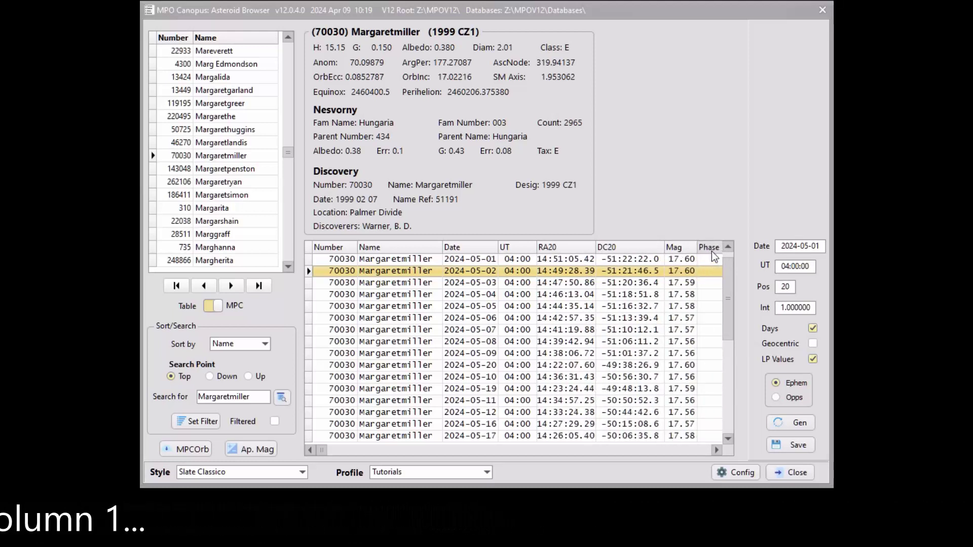
click(704, 451)
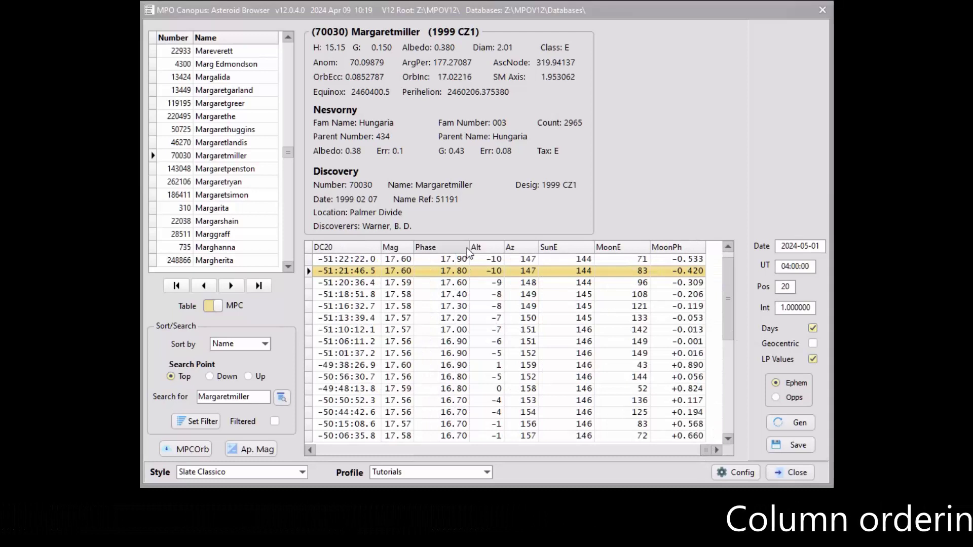
drag(473, 248, 453, 248)
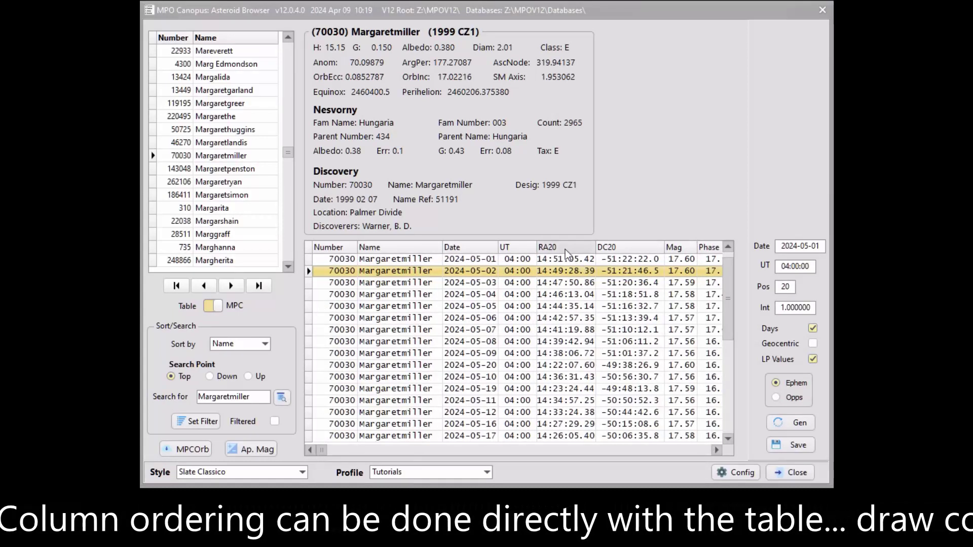
Adjust column widths and move the Mag column so it sits just before Phase.
mouse_move(565, 249)
mouse_down()
mouse_move(617, 247)
mouse_move(583, 250)
mouse_up()
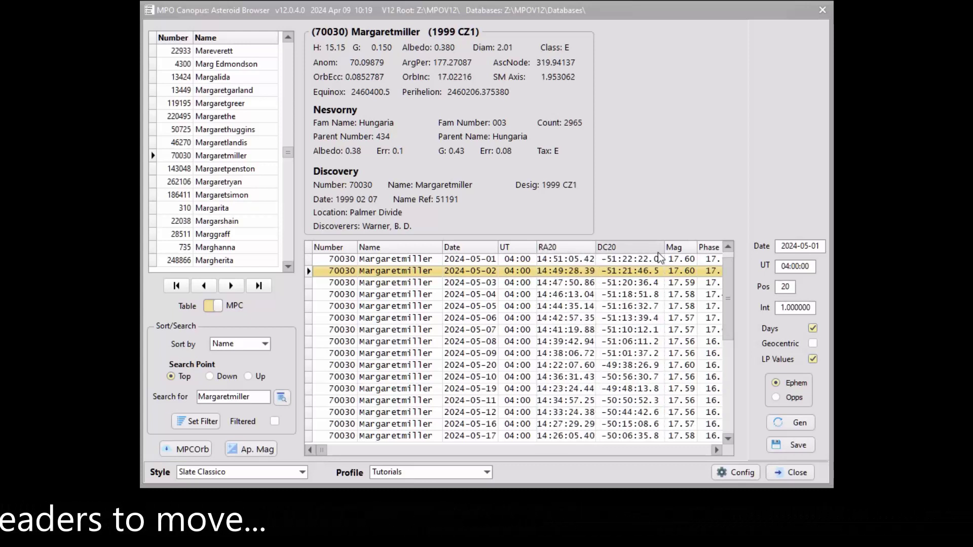
drag(675, 253, 445, 247)
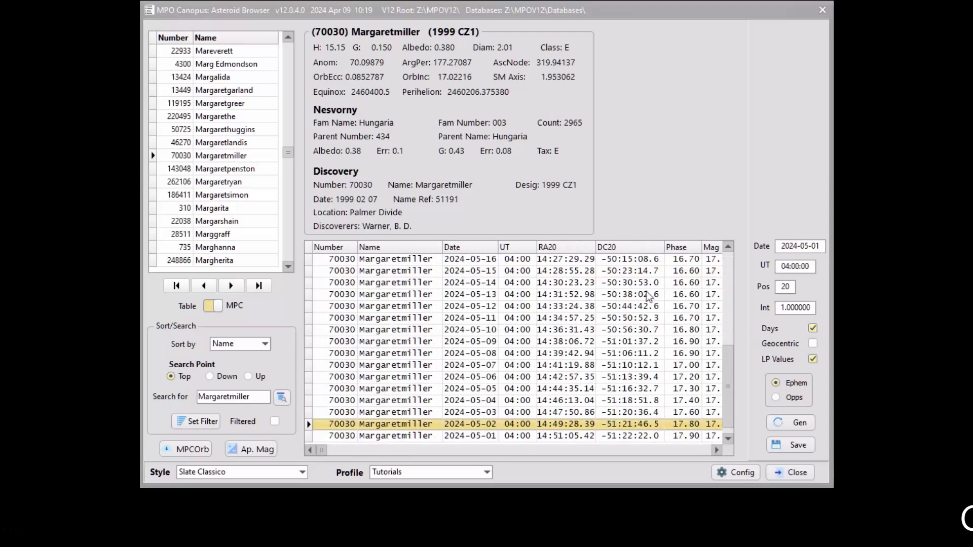
drag(708, 249, 692, 247)
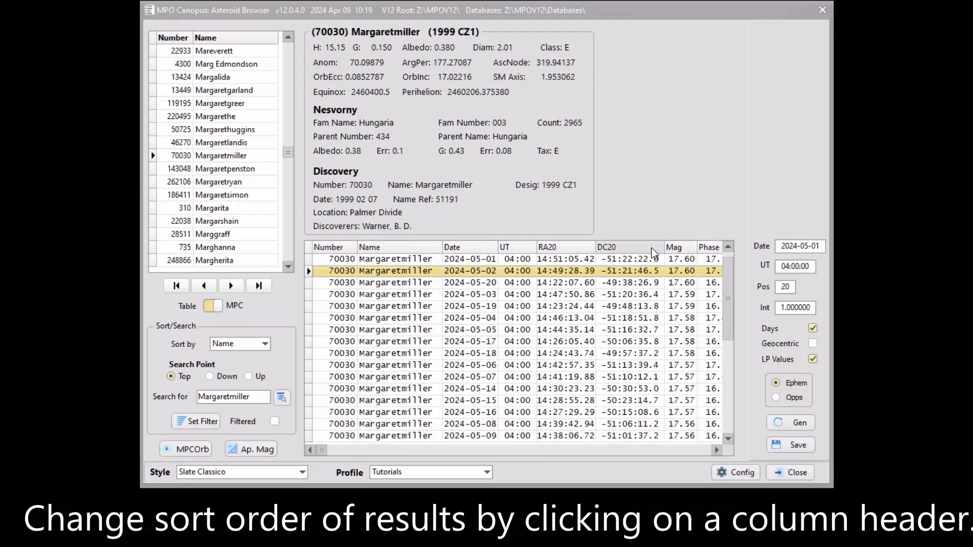
Re-sort the ephemeris through Mag and Phase, ending with Date ascending from 2024-05-01.
click(683, 246)
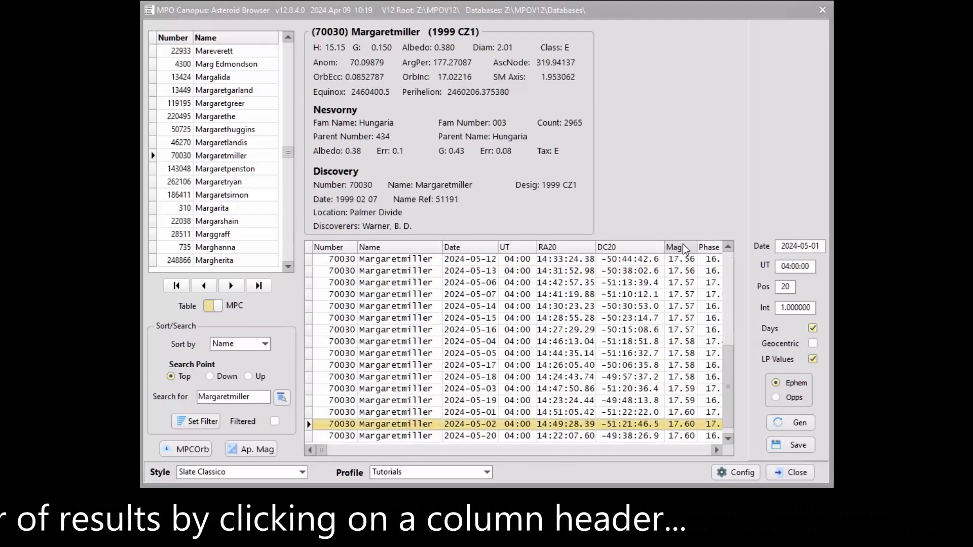
click(682, 246)
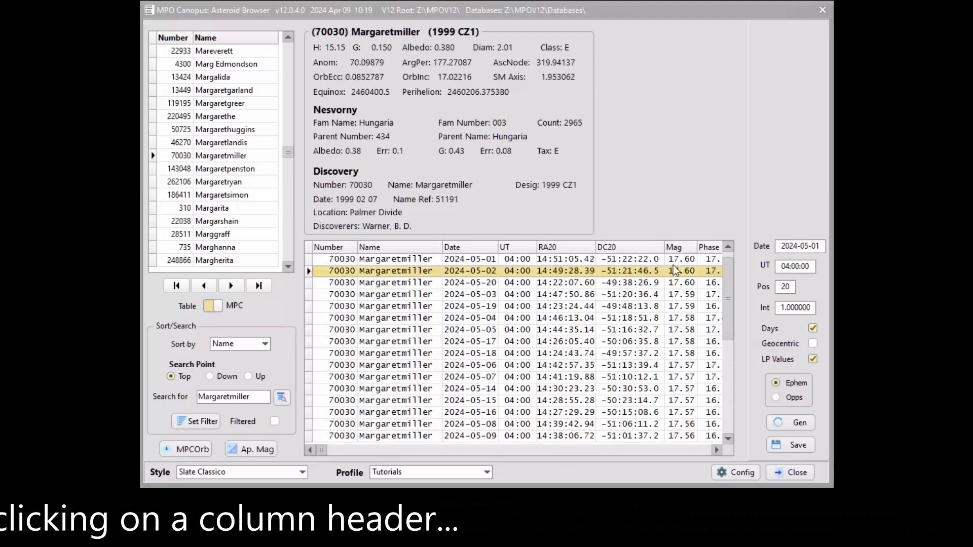
click(673, 449)
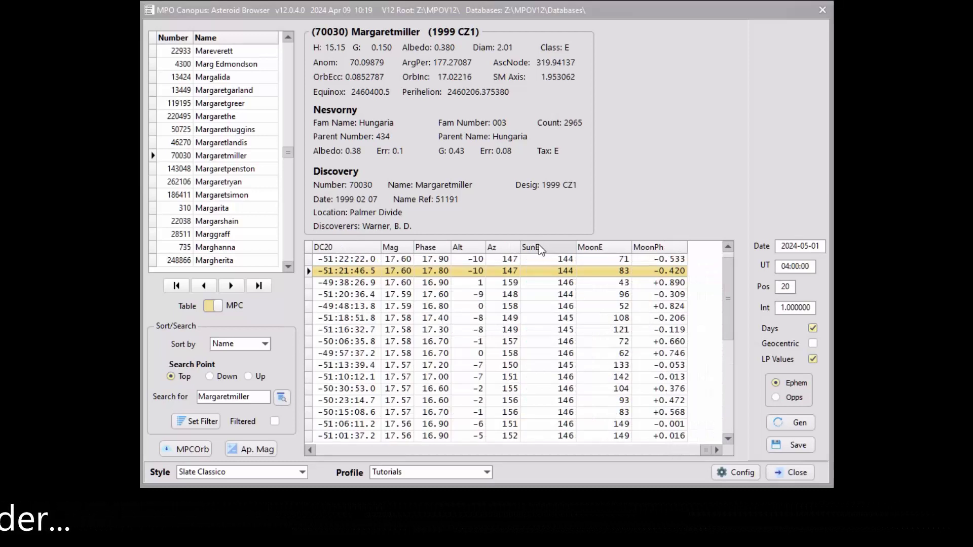
click(429, 247)
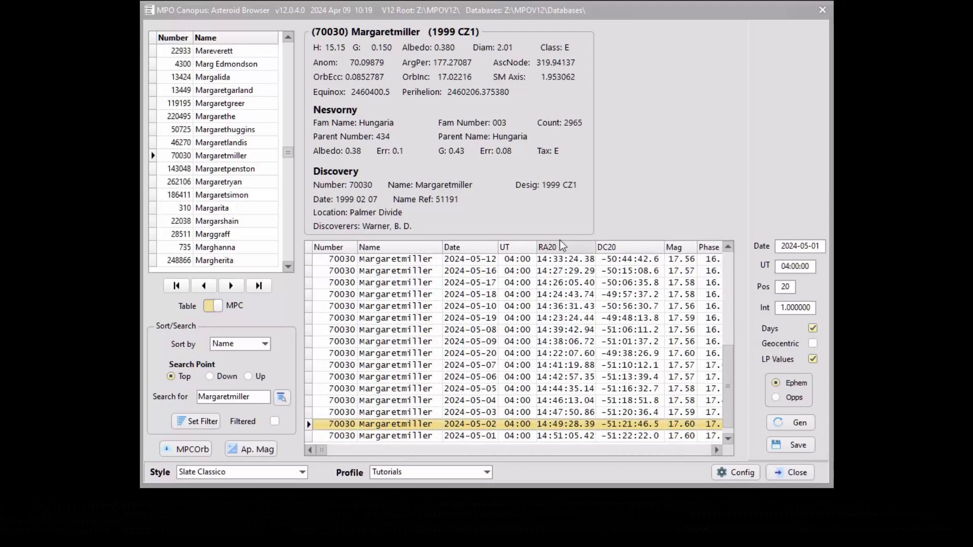
click(481, 248)
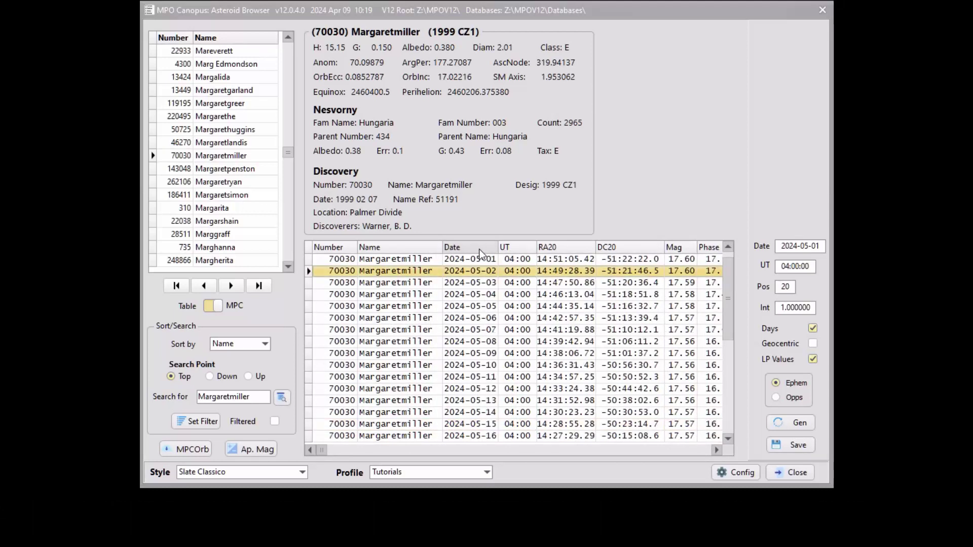
click(479, 248)
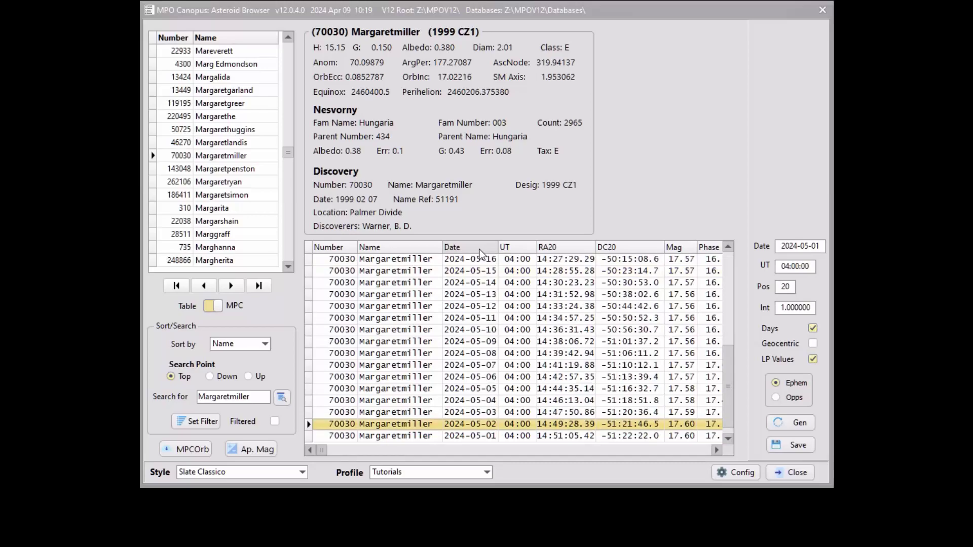
click(480, 249)
Save the ephemeris column layout as MyEphSettings and update the Last_EPH.dat autoload file.
right_click(631, 310)
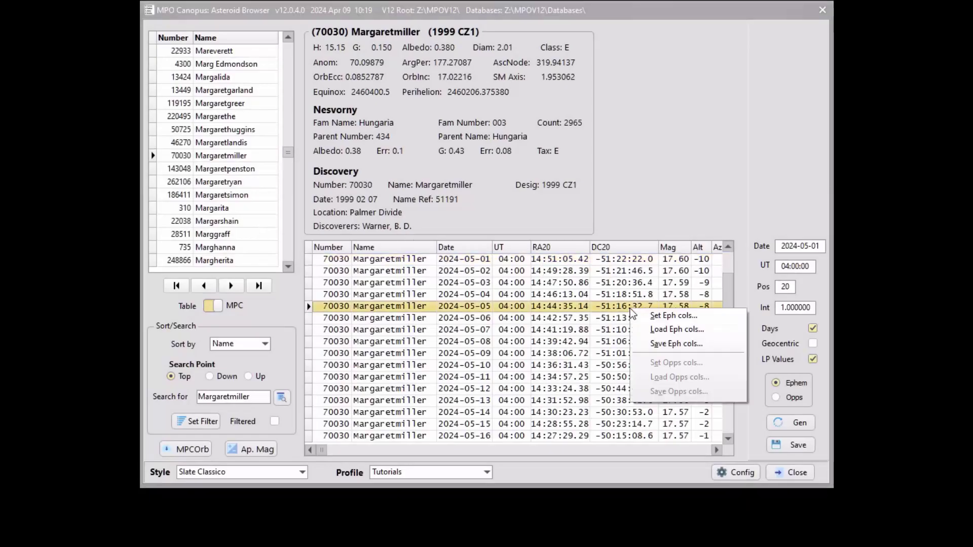
click(656, 347)
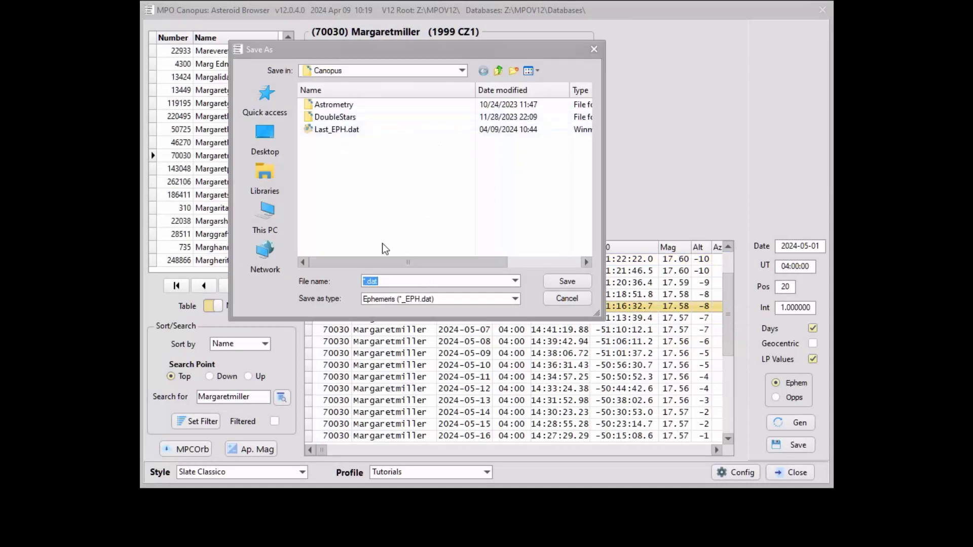
text(MyEphSettings)
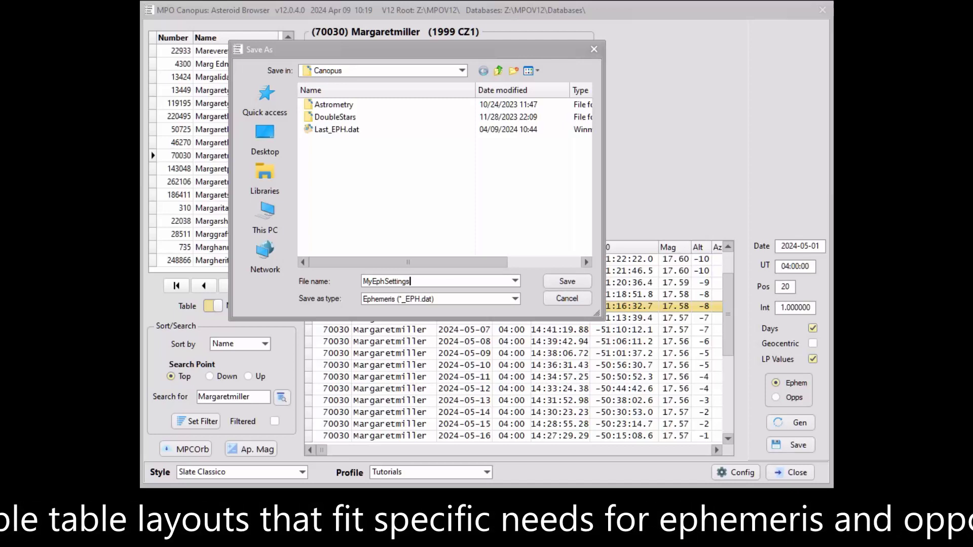
key(Return)
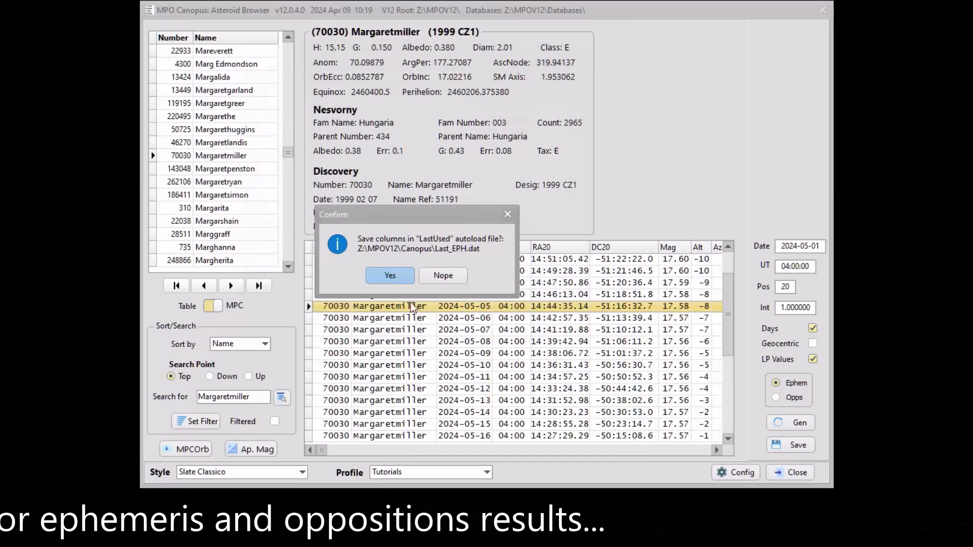
click(399, 276)
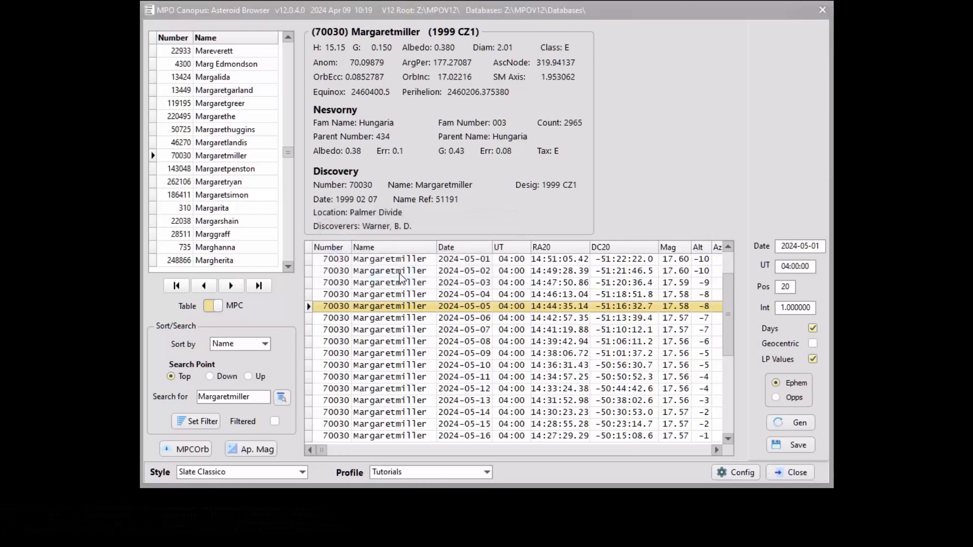
click(776, 398)
click(792, 382)
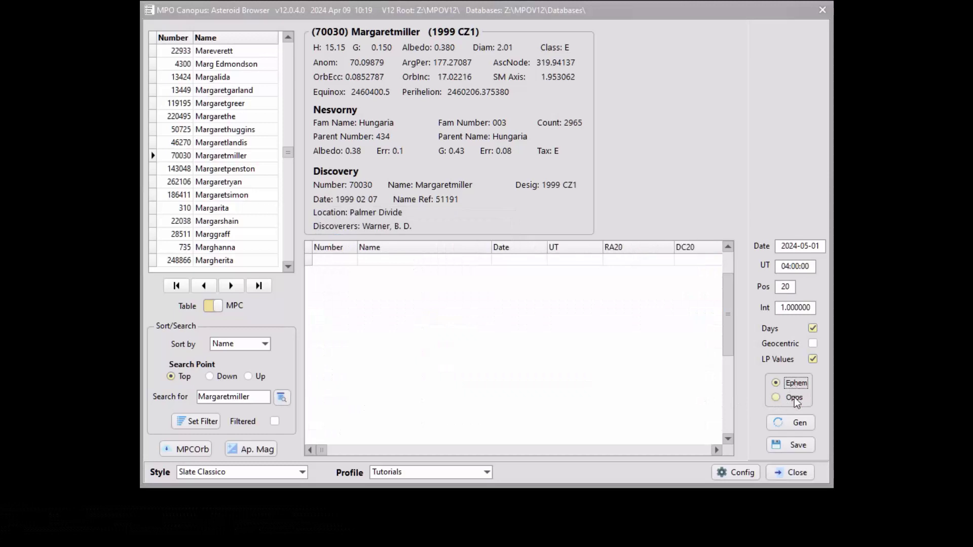
click(799, 423)
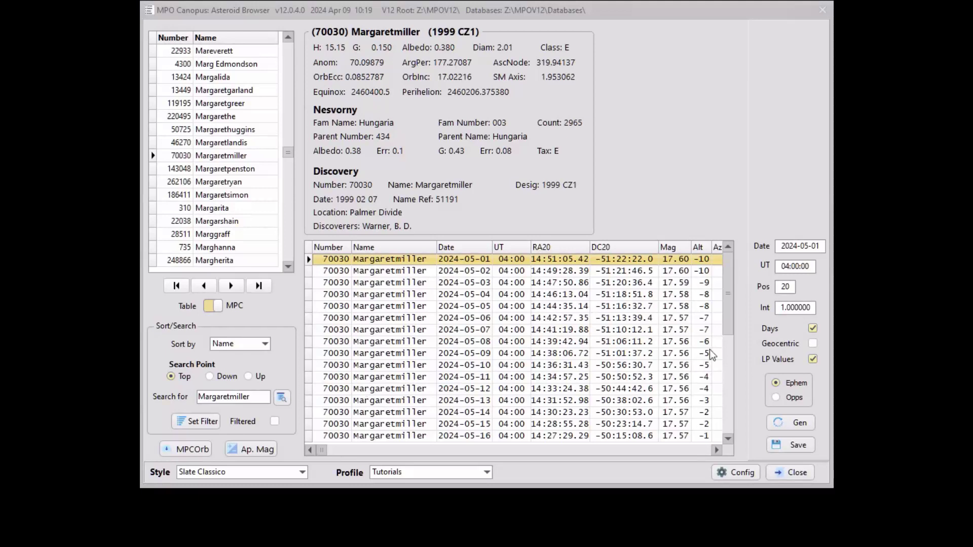
click(794, 400)
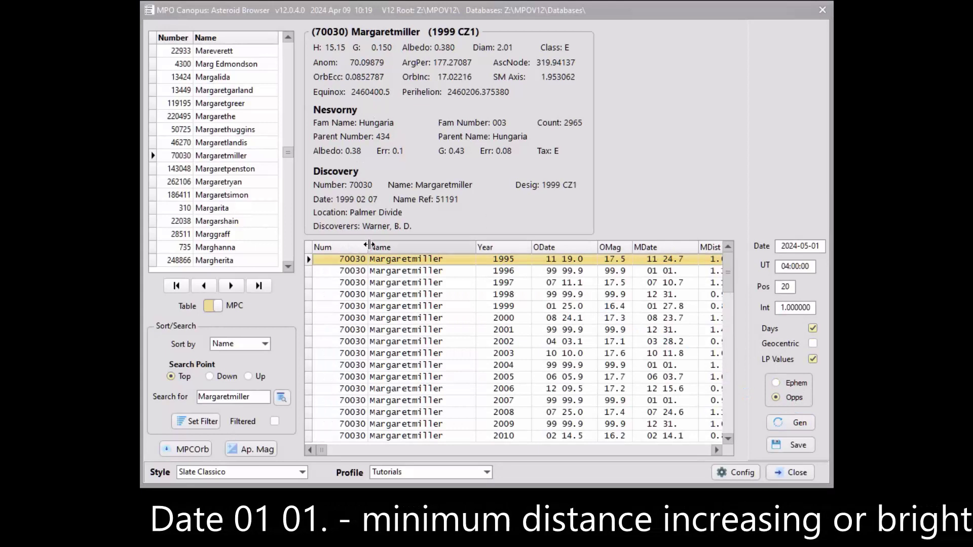
Narrow the Num, Name and ODate columns so more opposition columns fit.
drag(367, 243, 348, 241)
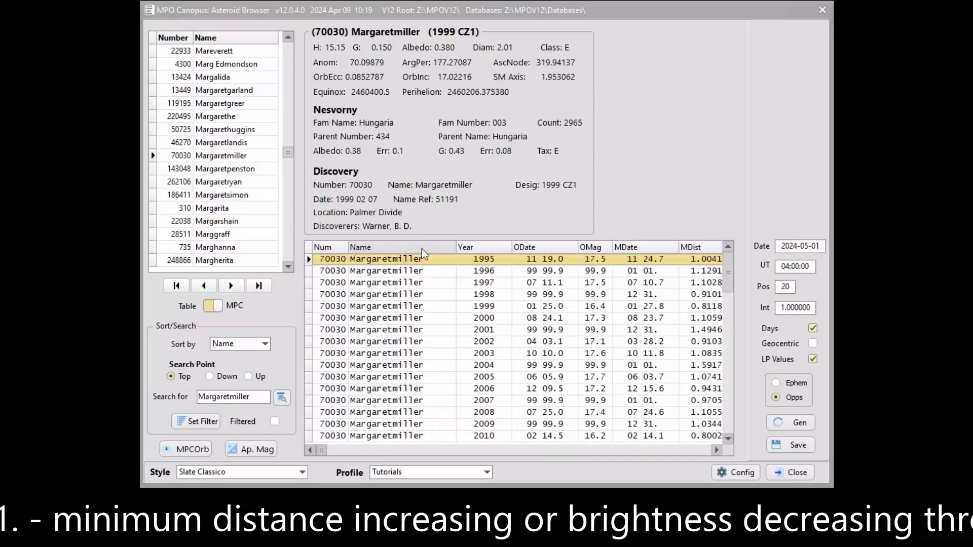
mouse_move(456, 249)
mouse_down()
mouse_move(434, 252)
mouse_move(482, 249)
mouse_move(473, 251)
mouse_up()
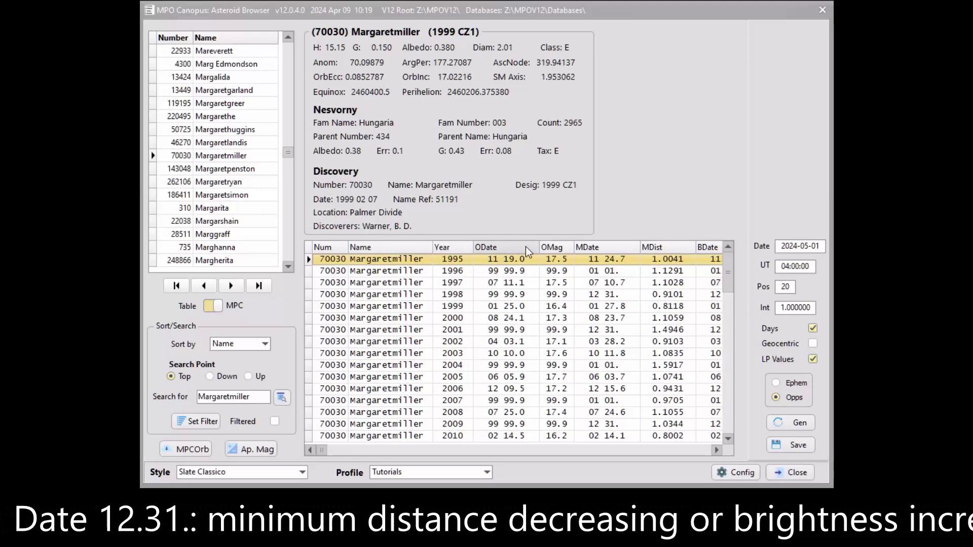
drag(538, 248, 522, 250)
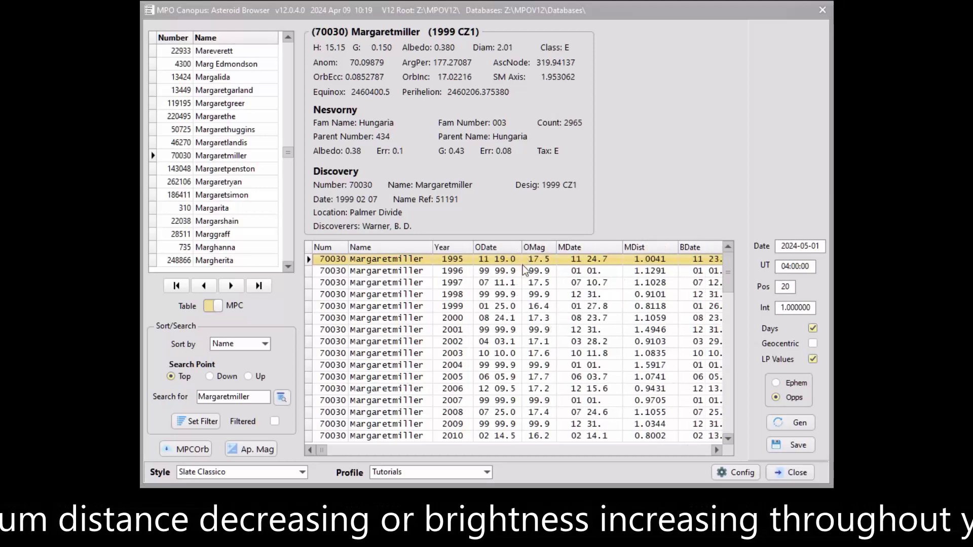
In the enlarged oppositions Columns Editor, uncheck Favorable, MultiOpps, PADec and PAMin.
right_click(532, 248)
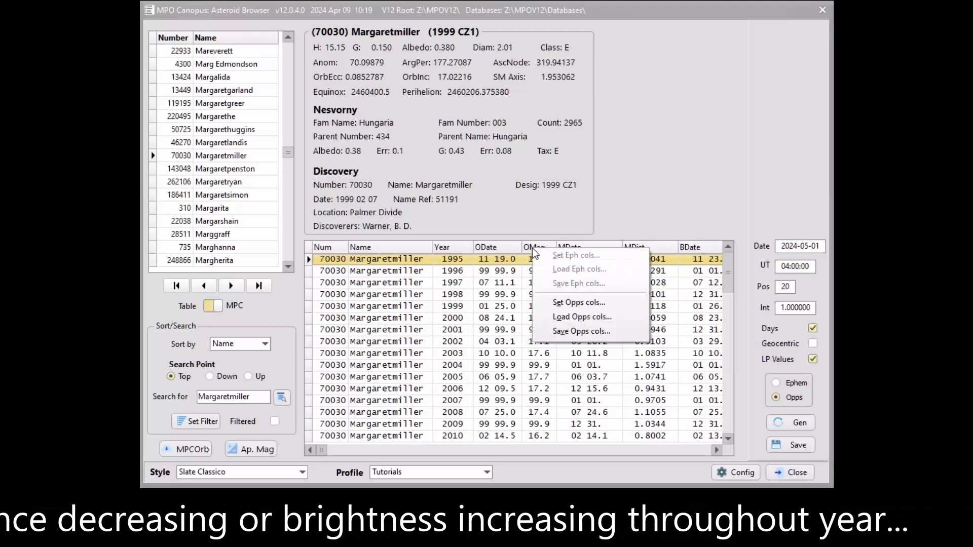
click(576, 303)
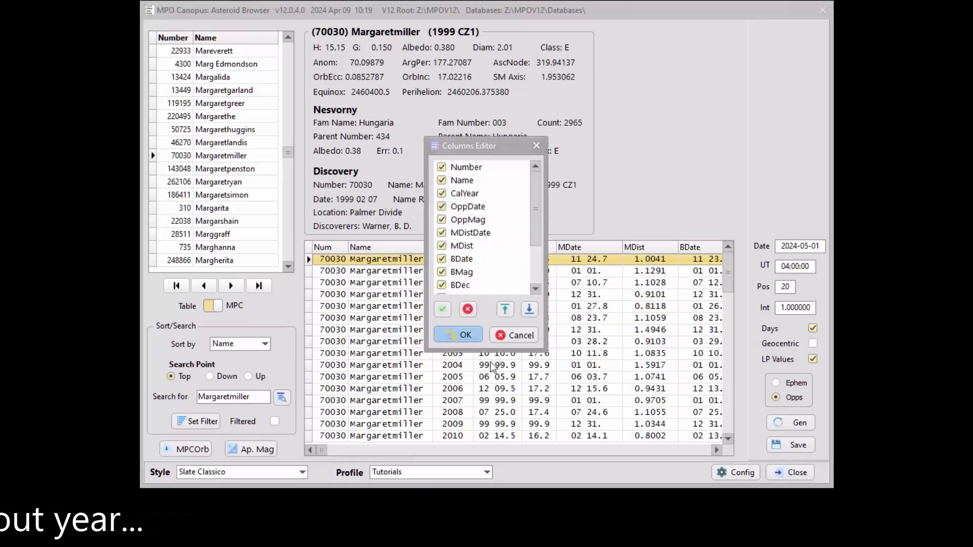
drag(492, 350, 499, 449)
click(441, 351)
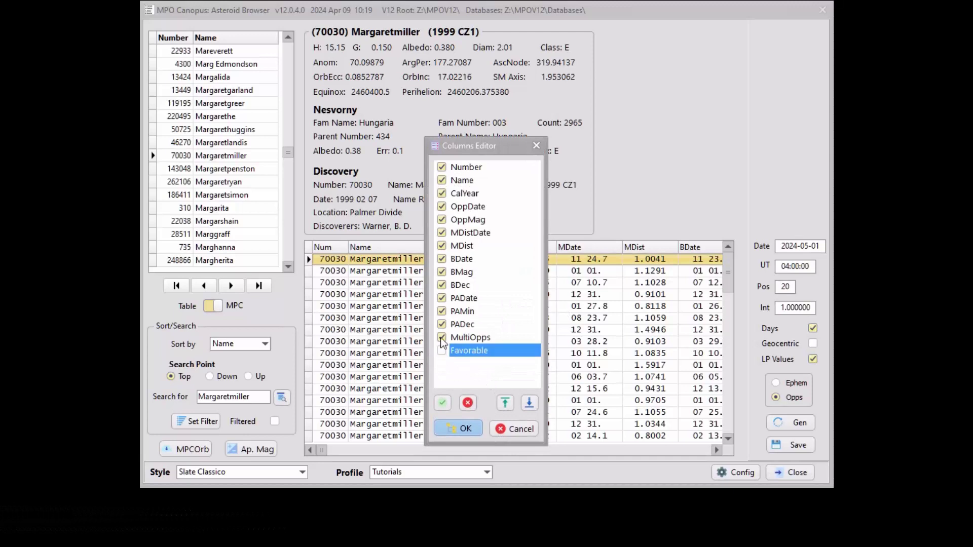
click(441, 337)
click(442, 325)
click(442, 311)
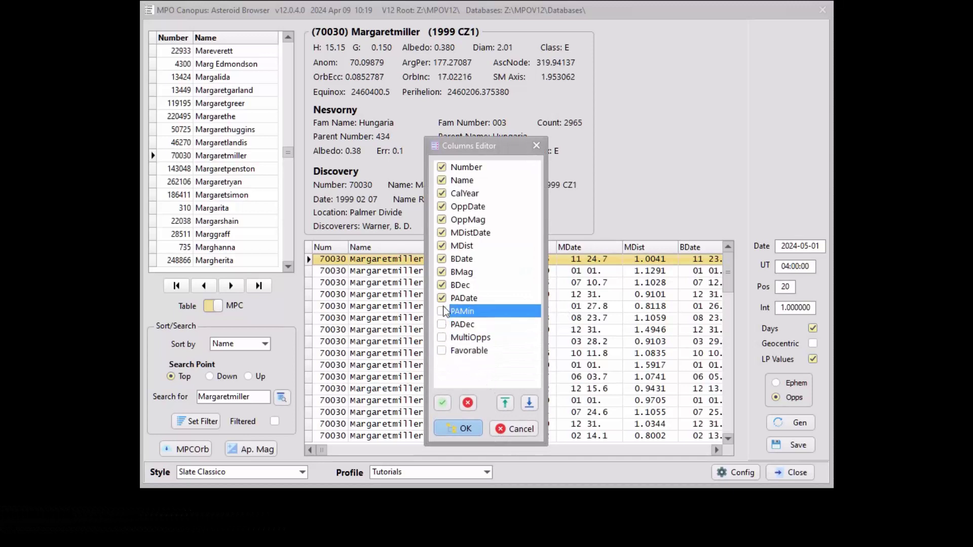
Re-enable PAMin and PADec, hide OppMag and OppDate, and apply the column selection.
click(441, 298)
click(441, 311)
click(441, 298)
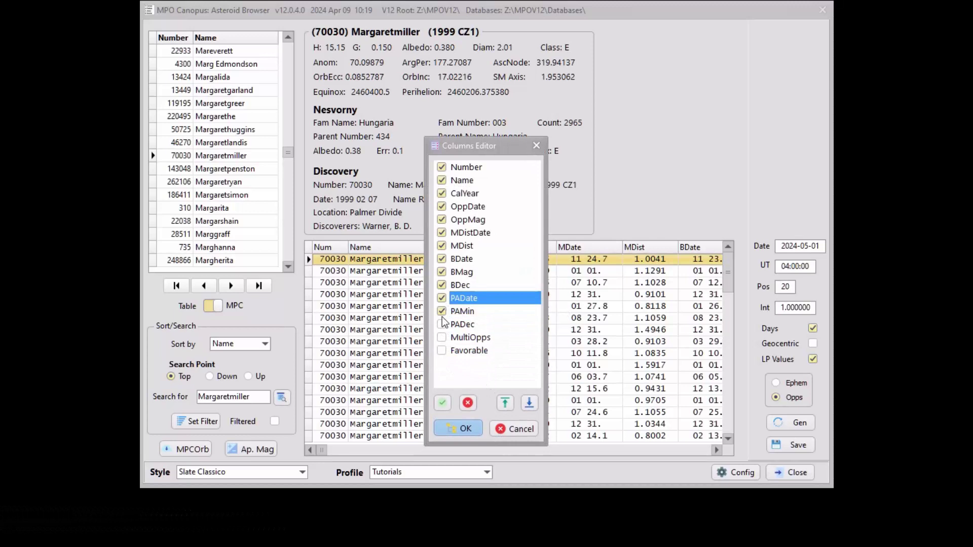
click(441, 324)
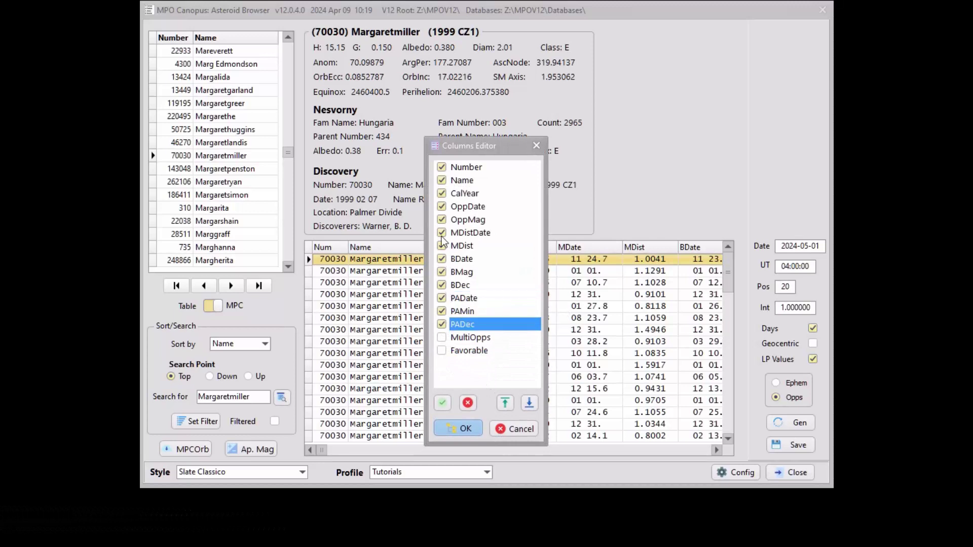
click(441, 219)
click(442, 206)
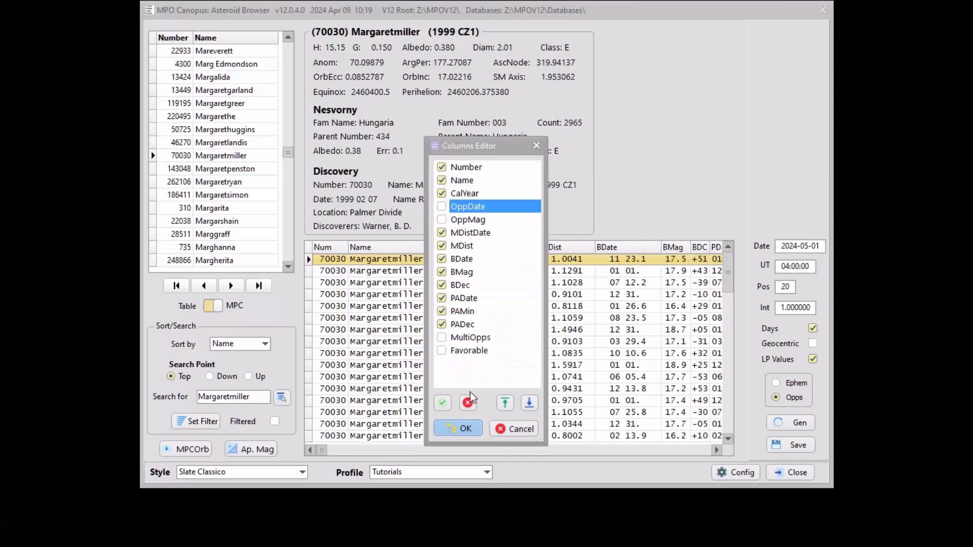
click(466, 428)
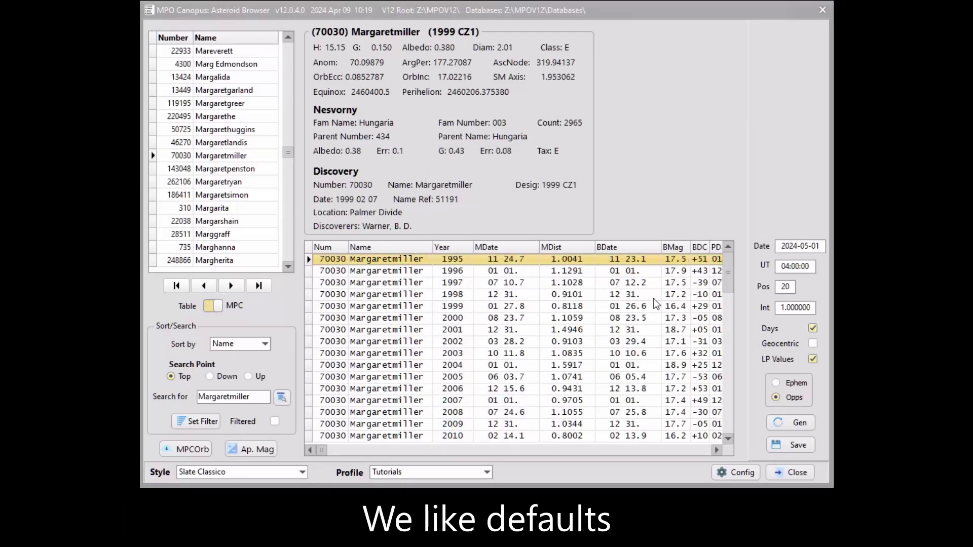
Save the oppositions column layout as MyOpps and update the Last_OPP.dat autoload file.
right_click(619, 248)
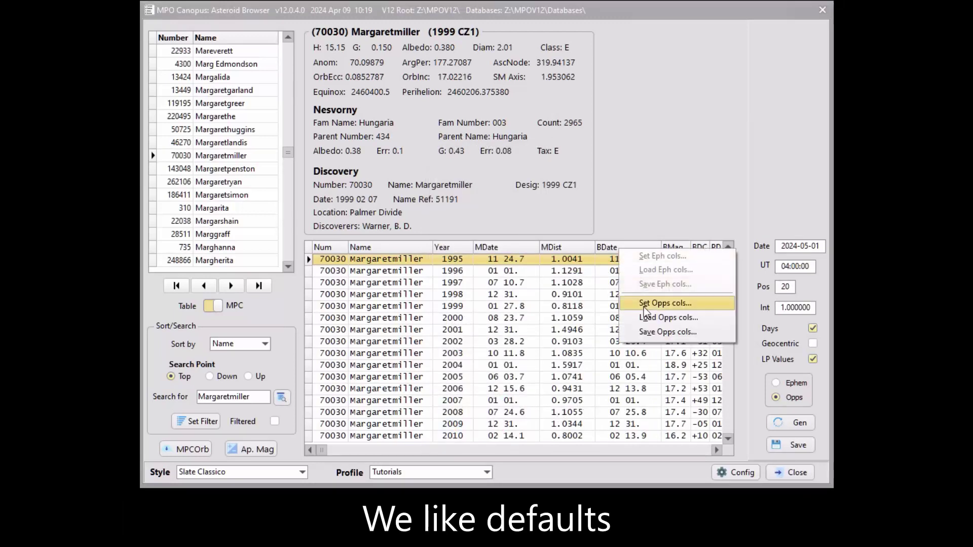
click(646, 330)
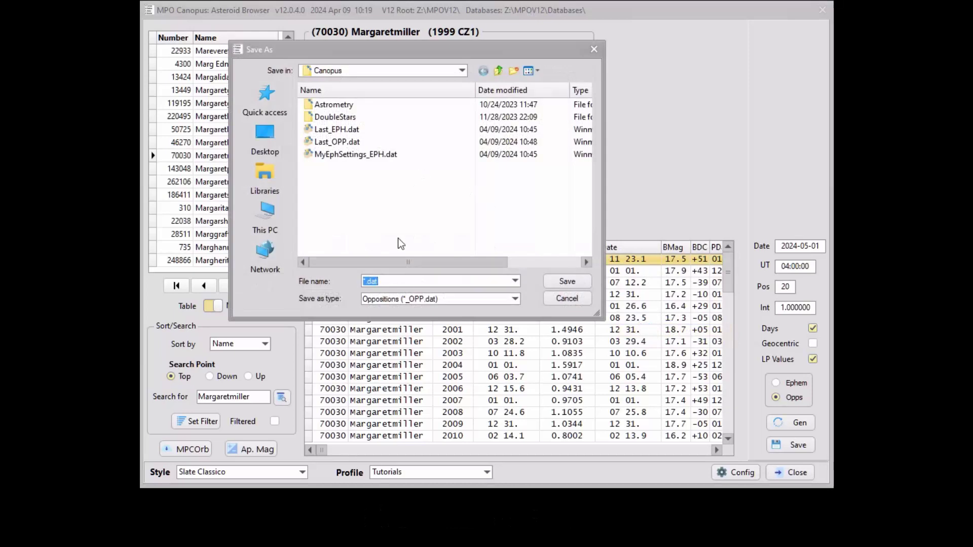
text(MyOpps)
key(Return)
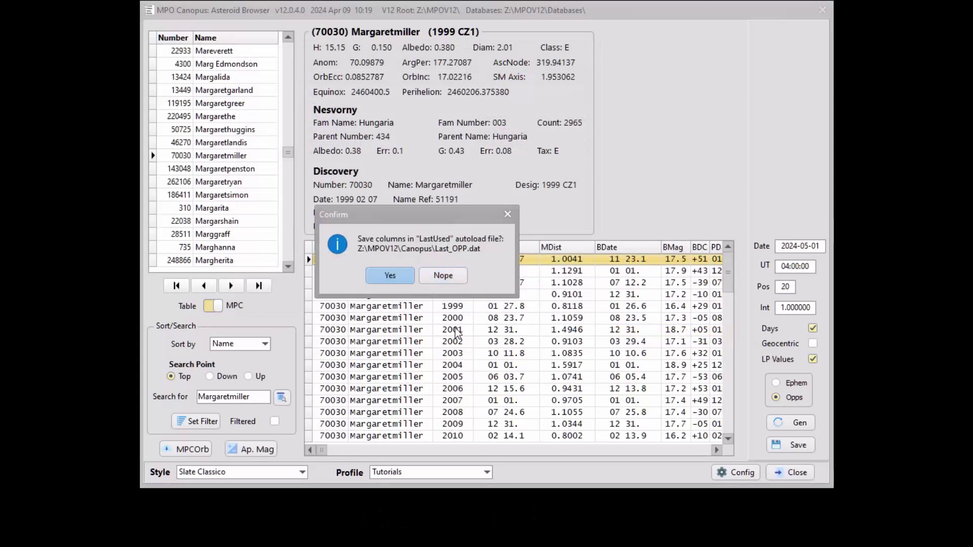
click(396, 276)
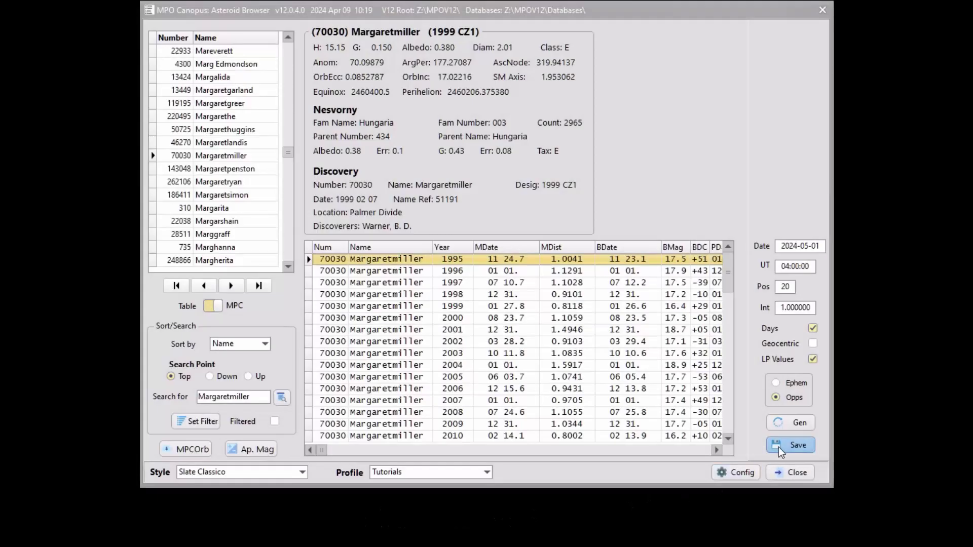
Write the oppositions results to the existing A70030_1995-2050_Opps.txt file.
click(778, 447)
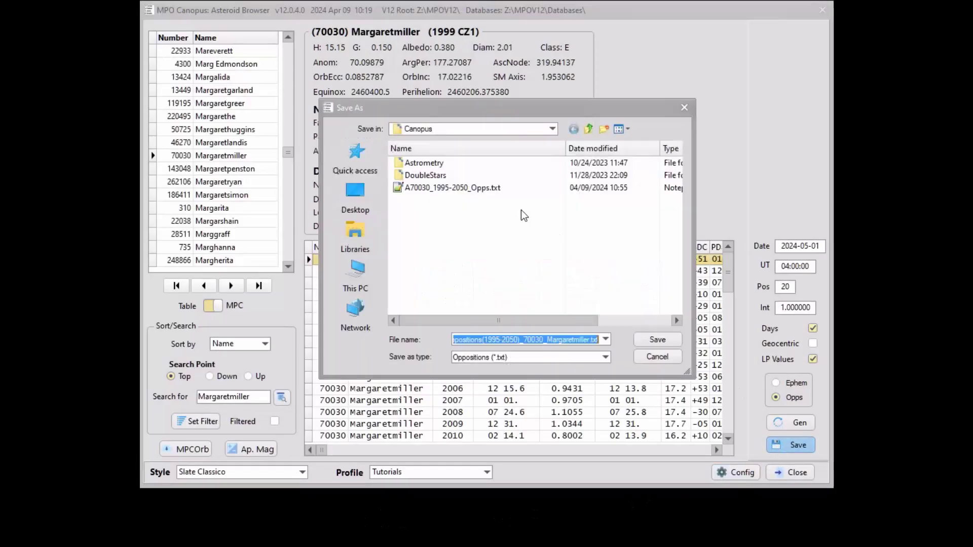
click(469, 192)
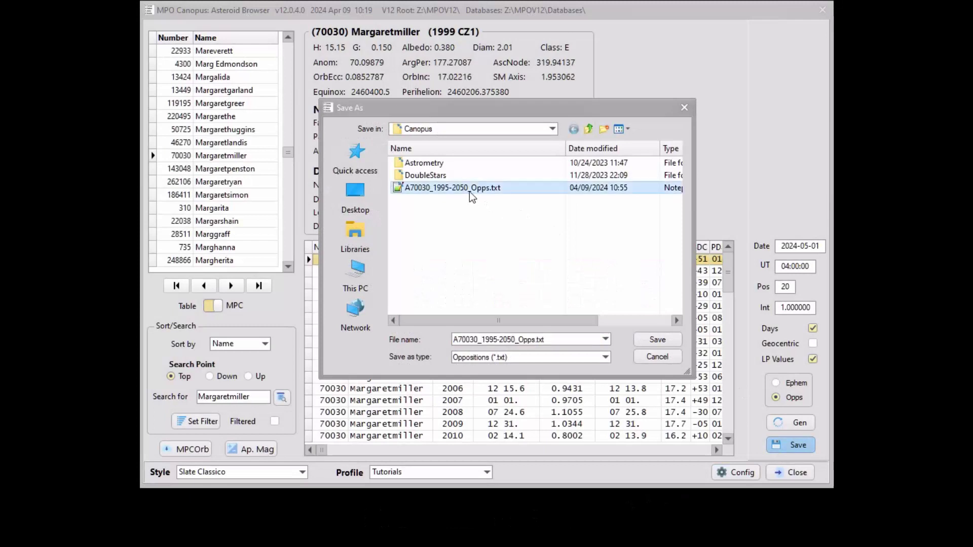
click(650, 340)
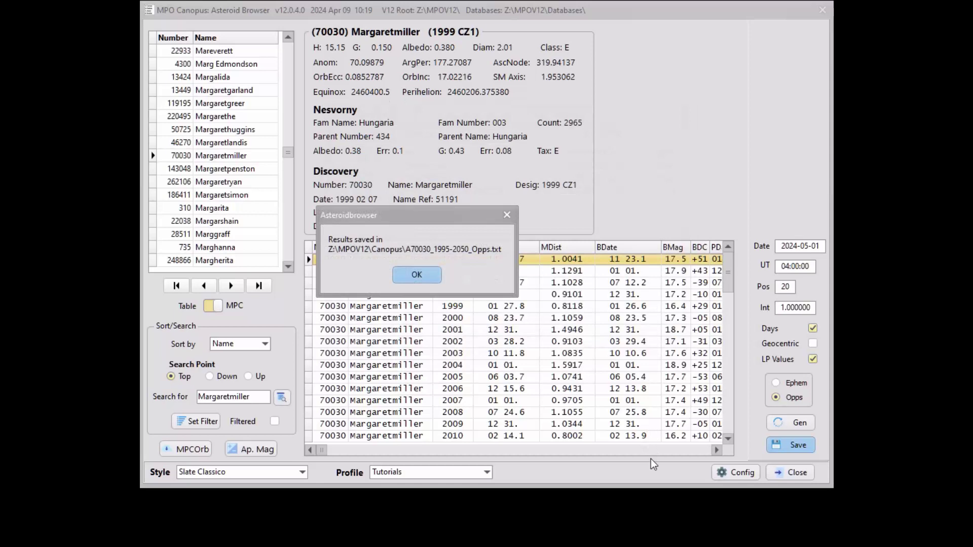